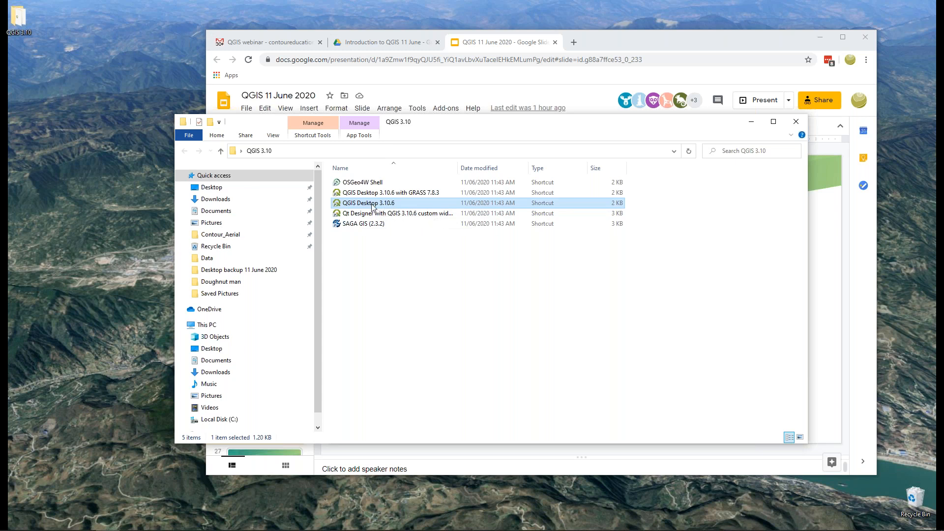
Step: Launch QGIS Desktop 3.10.6 and minimise the file folder and browser windows covering it
double_click(372, 204)
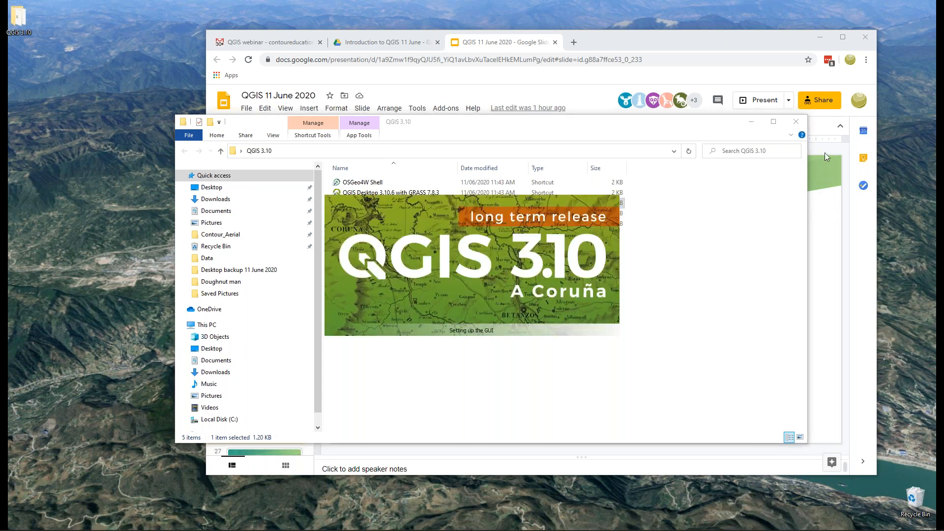
left_click(753, 122)
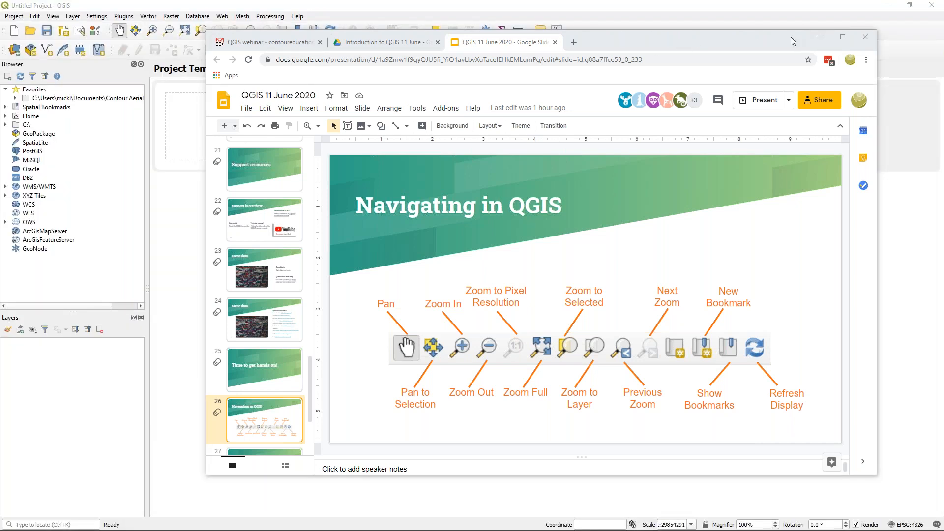
left_click(820, 39)
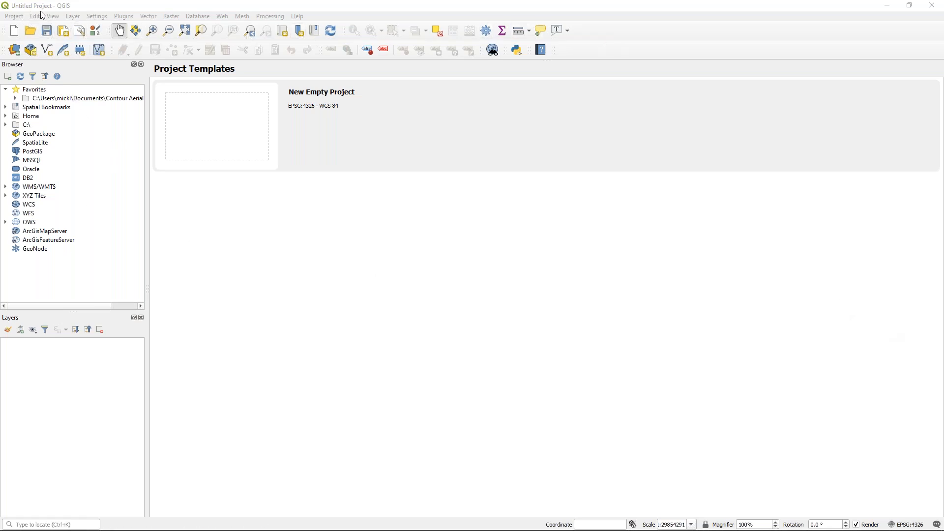
left_click(15, 17)
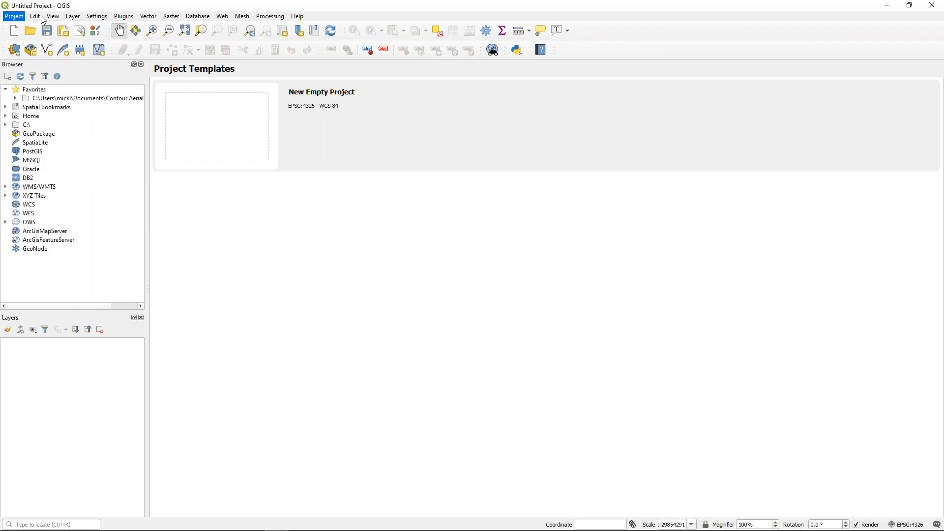
mouse_move(71, 17)
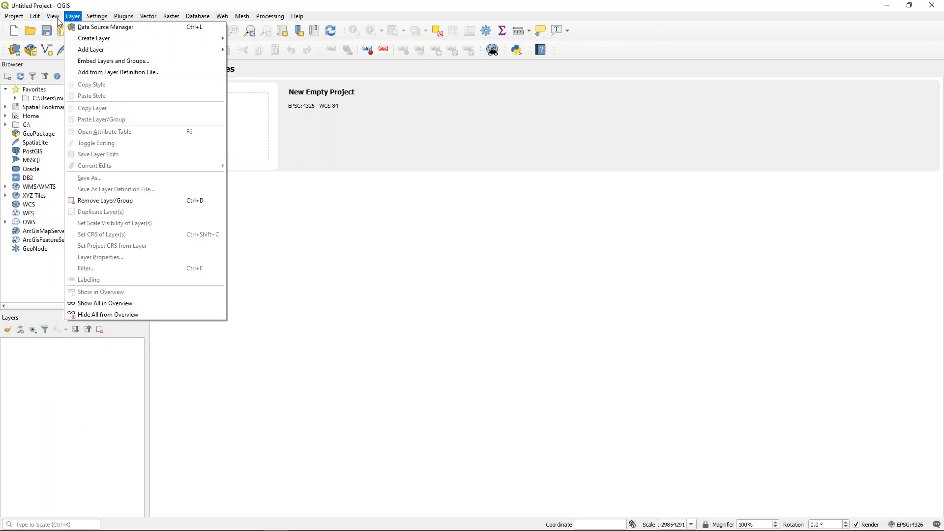
mouse_move(24, 18)
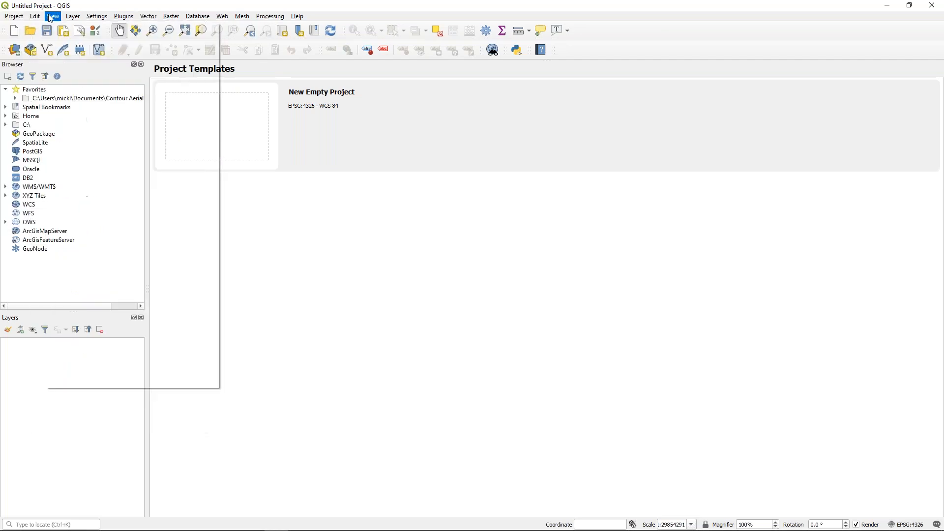
mouse_move(113, 16)
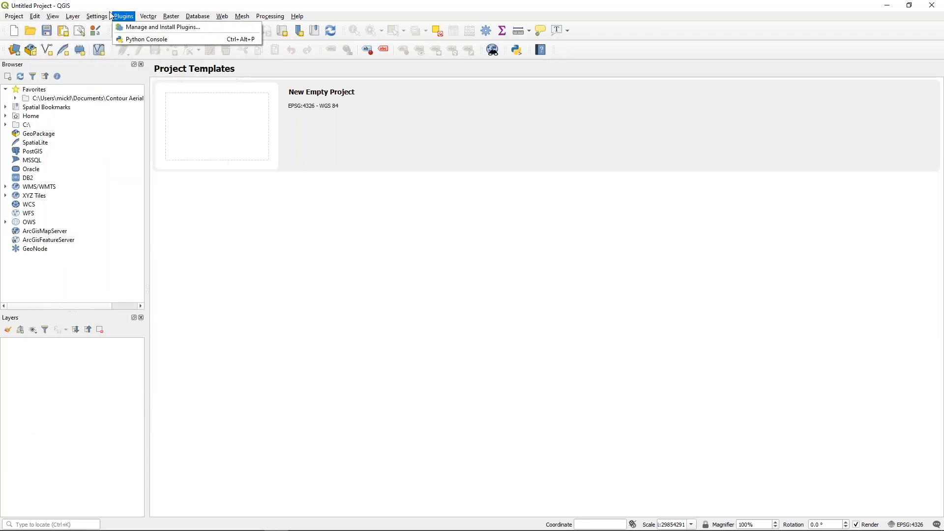
mouse_move(207, 17)
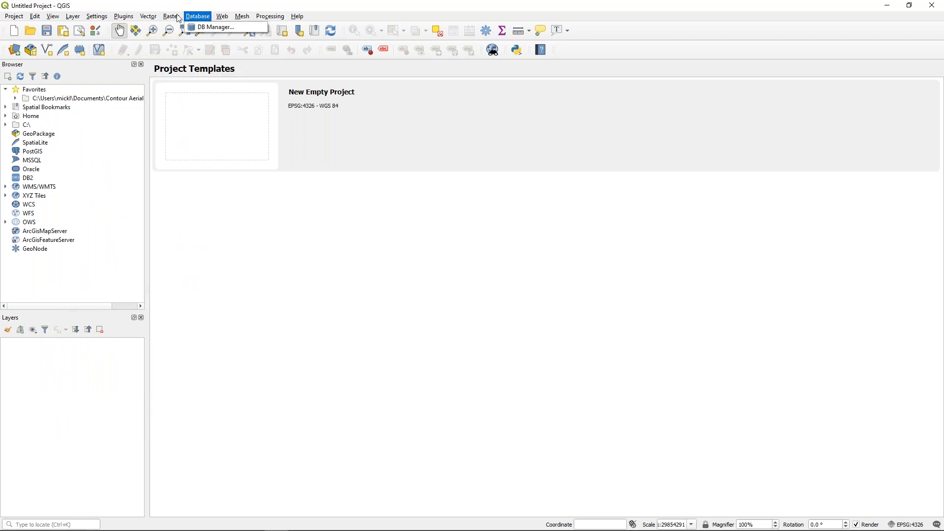
mouse_move(270, 16)
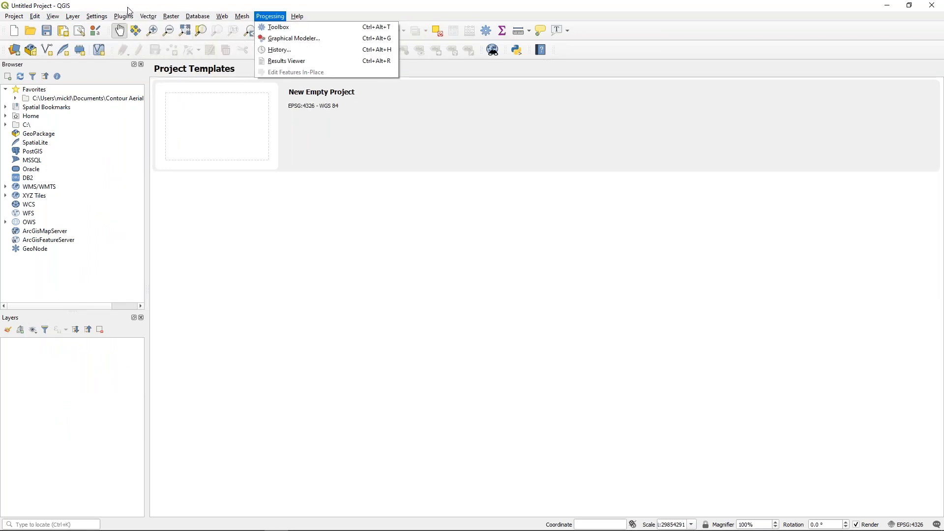
left_click(395, 311)
left_click(14, 18)
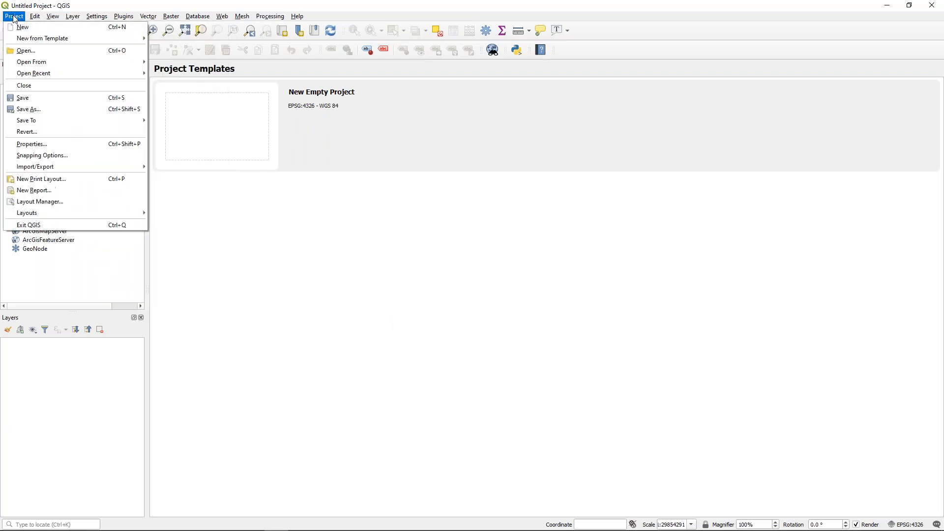
left_click(14, 17)
left_click(42, 18)
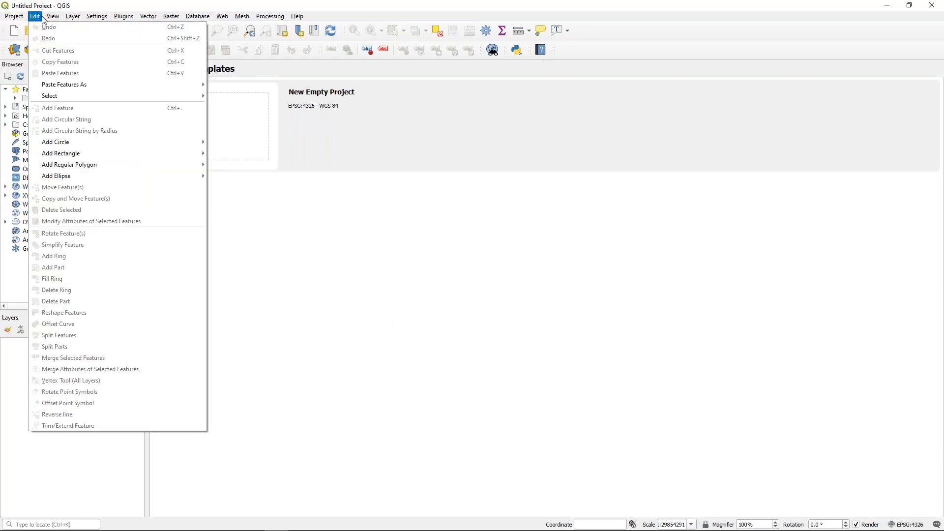
mouse_move(72, 16)
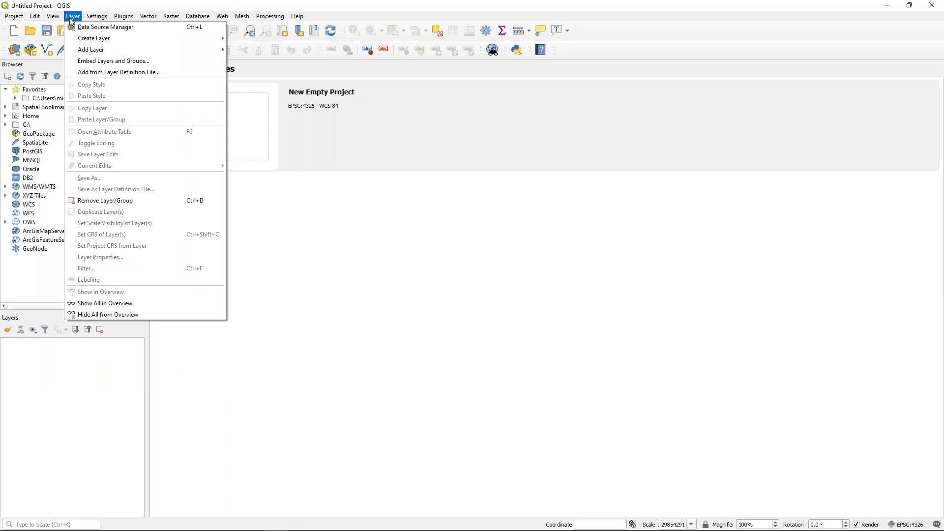
left_click(14, 17)
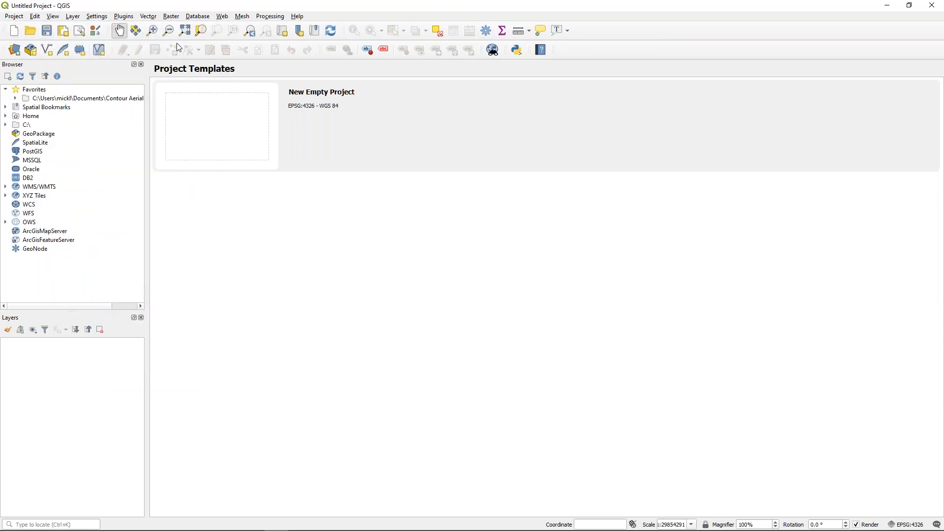
mouse_move(325, 51)
left_mouse_down()
mouse_move(386, 49)
mouse_move(333, 49)
left_mouse_up()
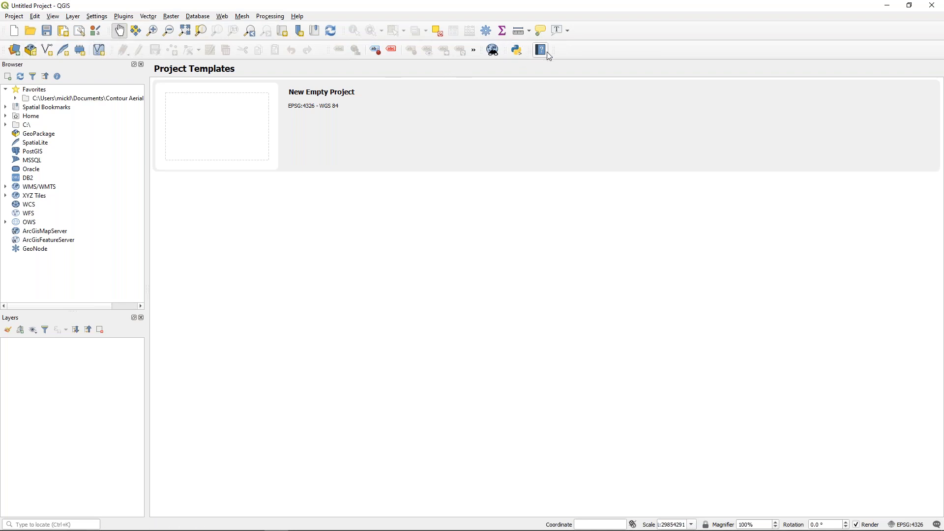
mouse_move(537, 56)
left_mouse_down()
mouse_move(573, 219)
mouse_move(533, 97)
mouse_move(538, 55)
left_mouse_up()
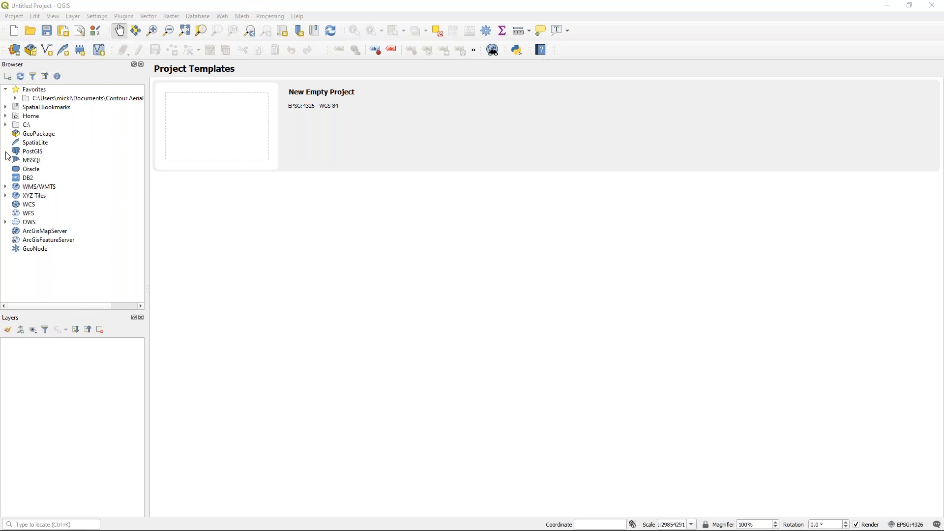
Step: Collapse the Favorites entry in the Browser panel and enlarge the Layers panel
left_click(5, 89)
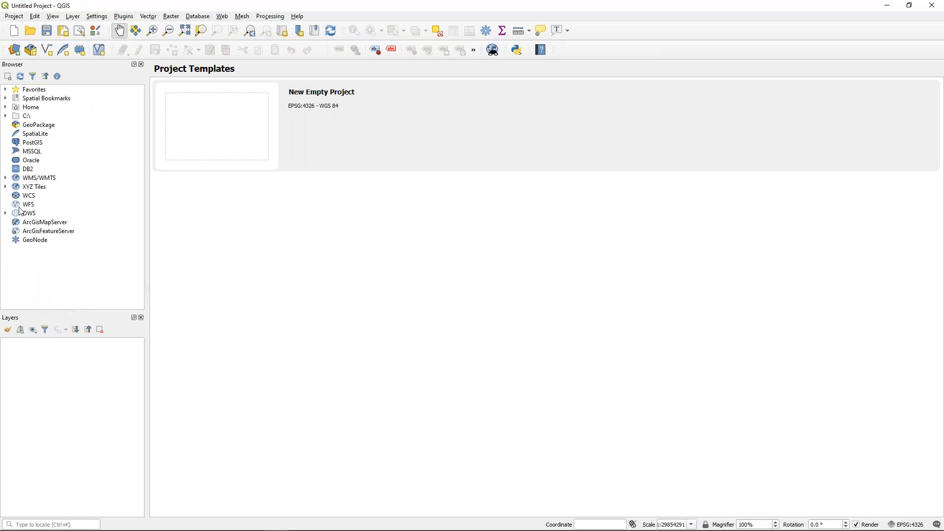
left_click_drag(81, 310, 84, 261)
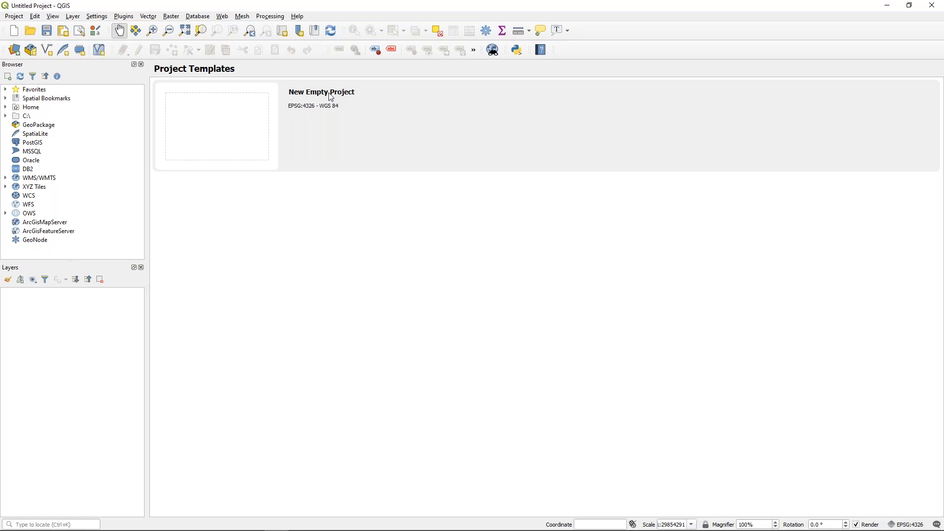
Step: Create a new empty project and load the built-in world map by entering "world" as the coordinate
double_click(230, 120)
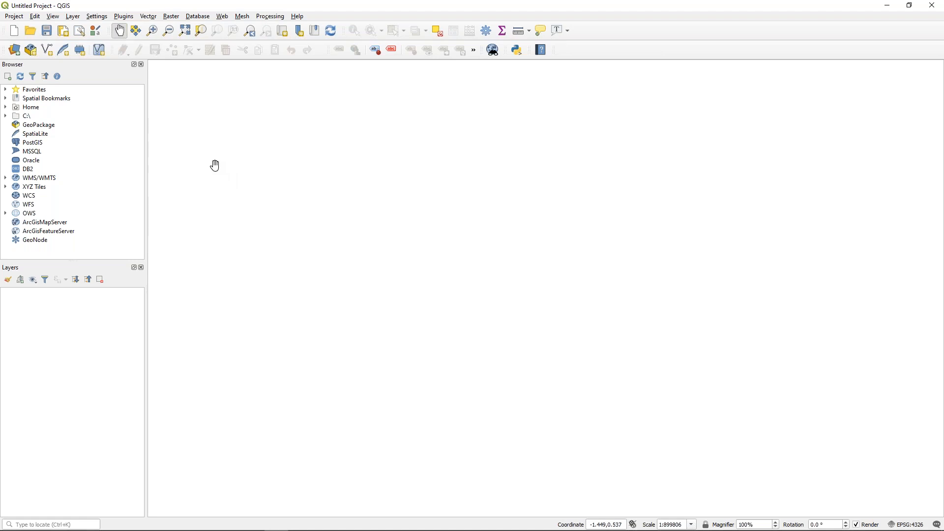
left_click(606, 525)
triple_click(606, 525)
type("world")
key("Return")
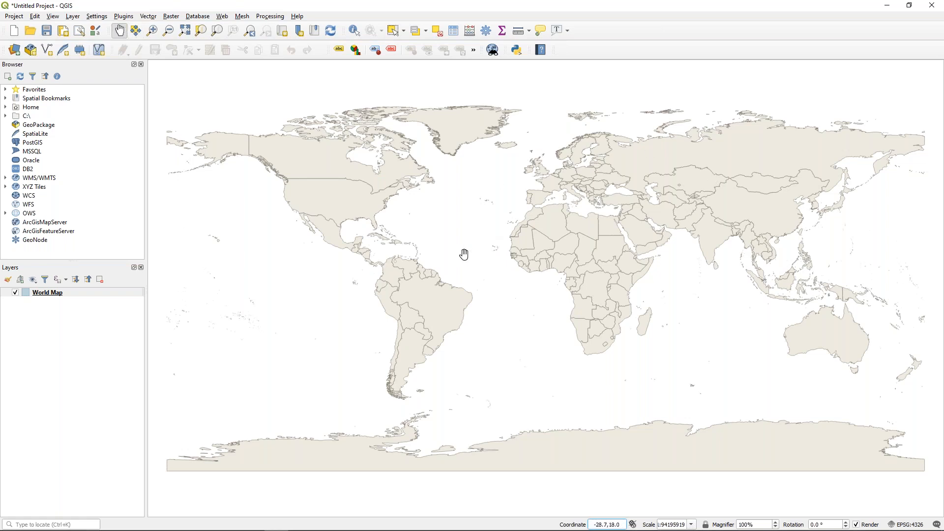
Step: Hide the World Map layer and make it visible again
left_click(15, 292)
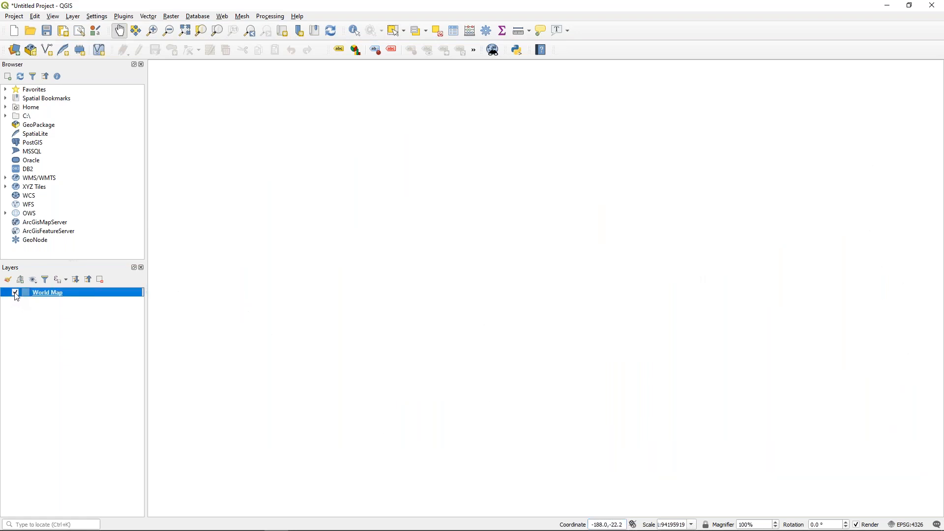
left_click(27, 309)
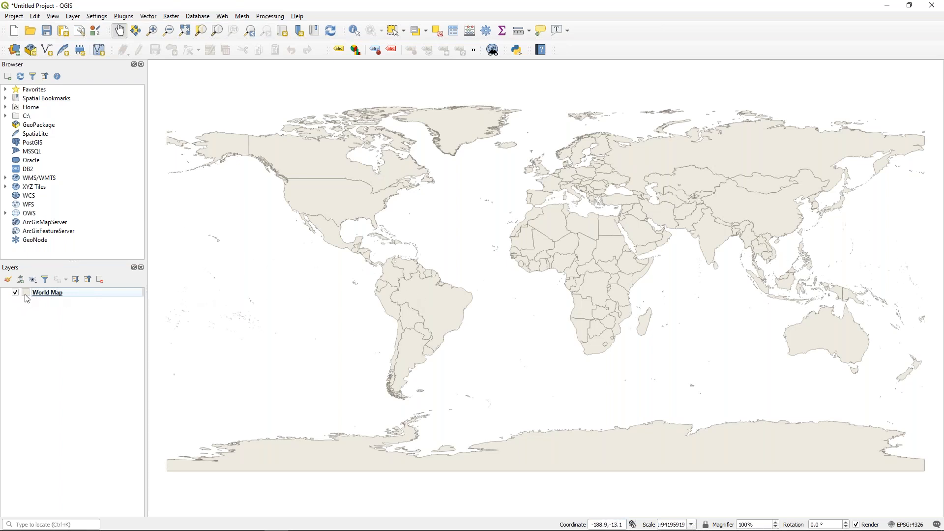
mouse_move(34, 295)
Step: Switch to the Google Slides presentation to view the "Navigating in QGIS" slide, and return to QGIS
key("alt+Tab")
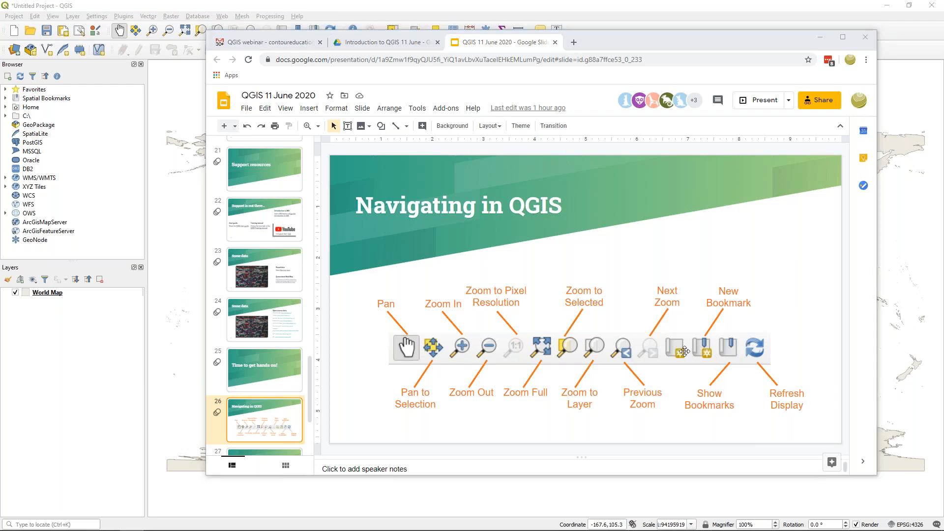
key("alt+Tab")
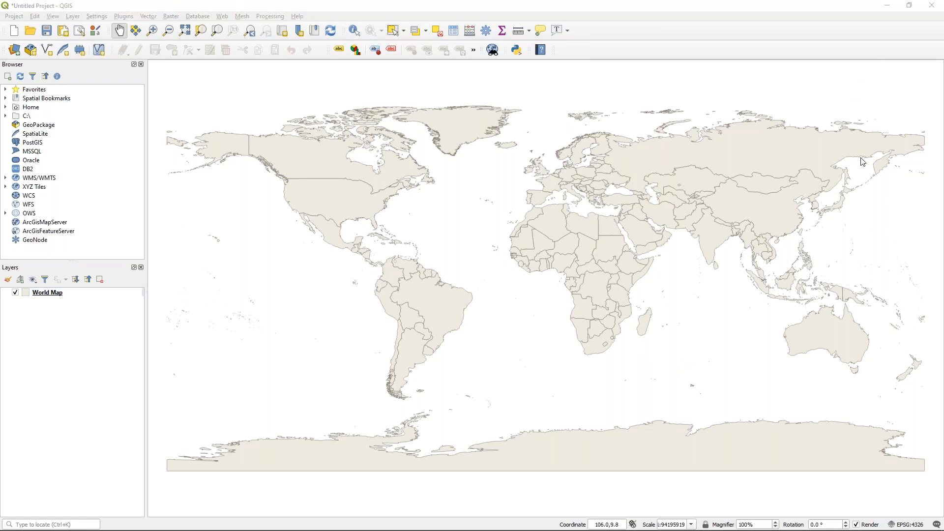
Step: Open the World Map layer's symbology properties and select its Simple fill symbol layer
left_click(27, 296)
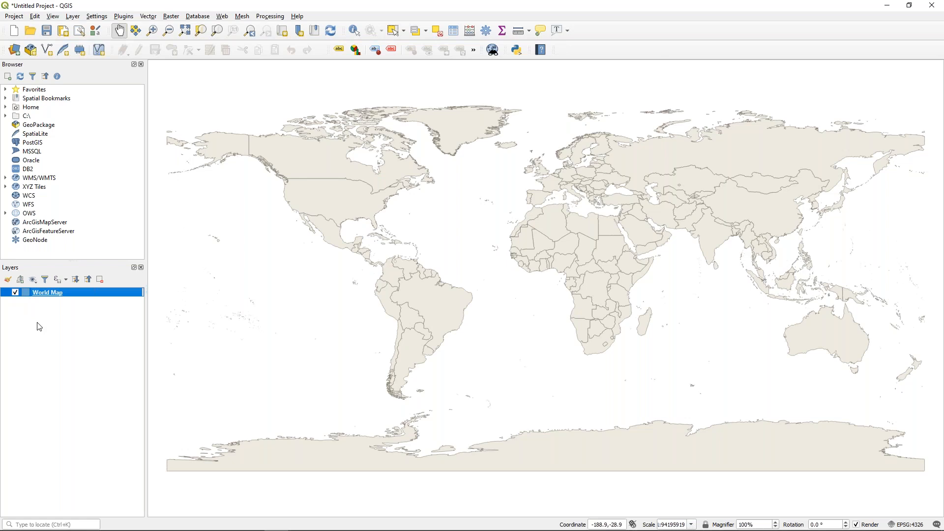
right_click(26, 294)
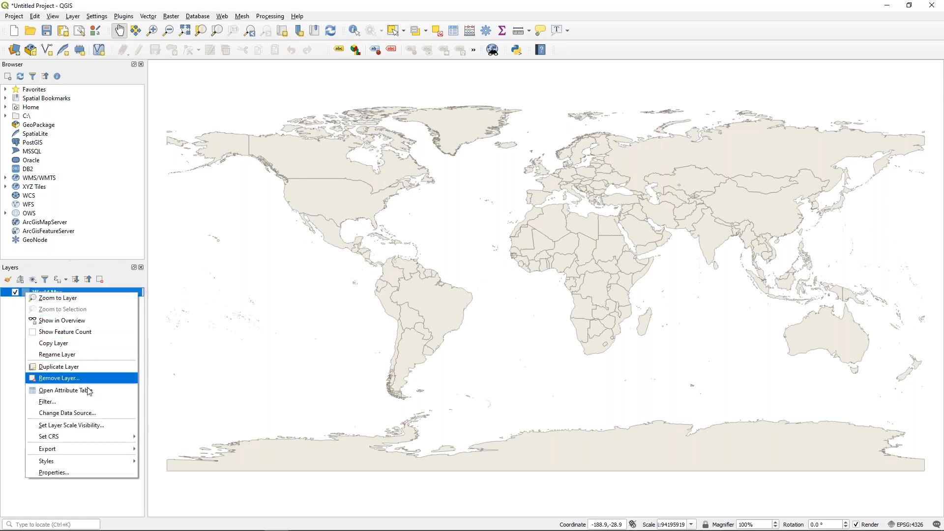
left_click(62, 473)
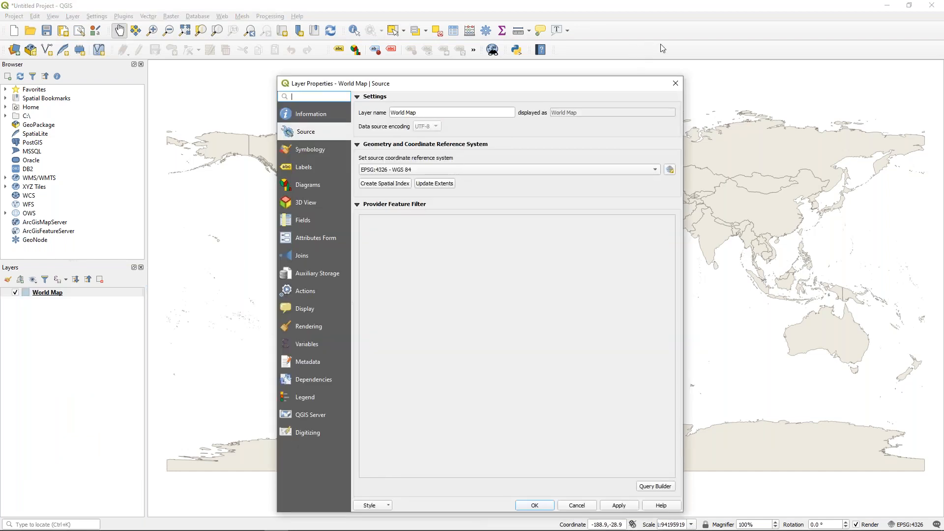
left_click(306, 150)
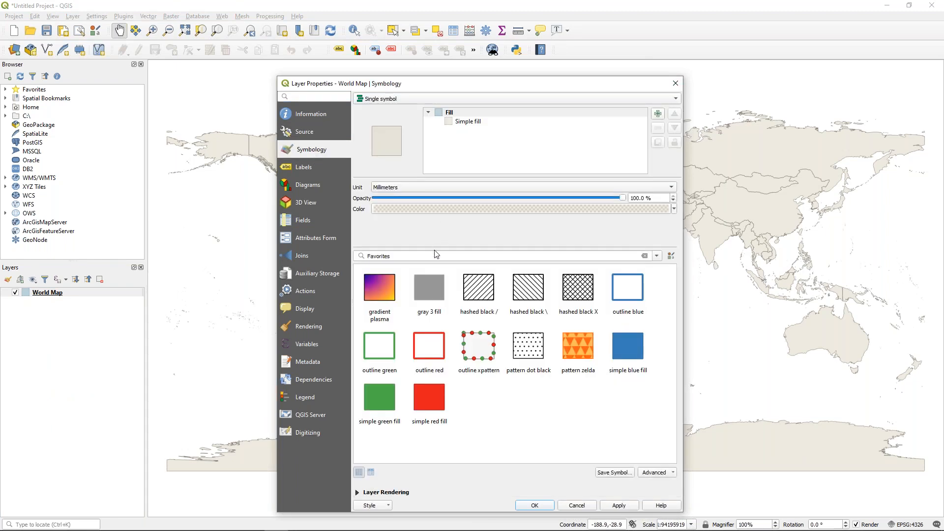
left_click(462, 123)
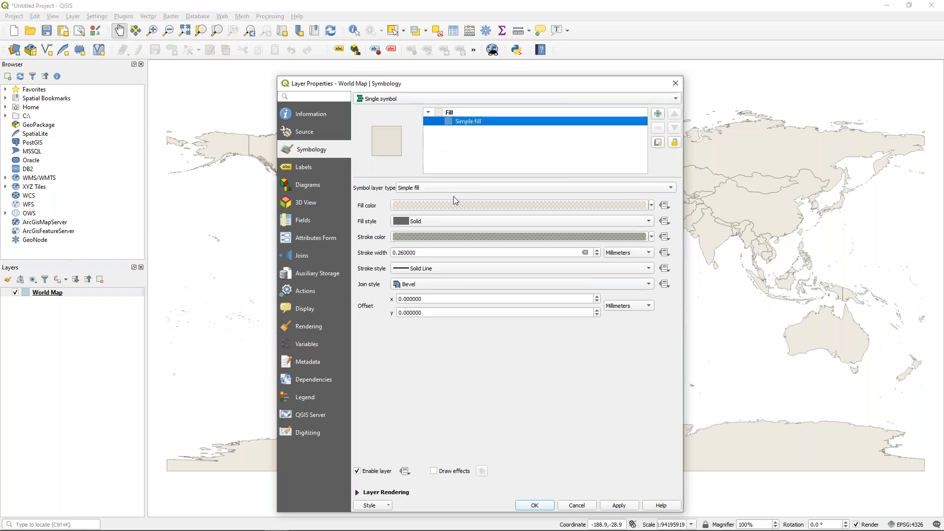
Step: Set the World Map layer's fill color to light green (#b6f1a4) and apply the layer properties
left_click(554, 207)
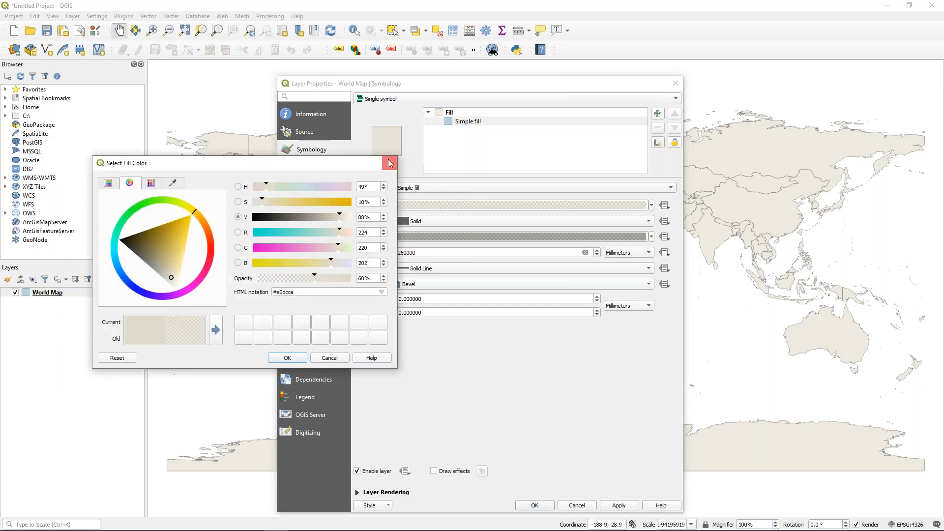
left_click(390, 163)
left_click(475, 204)
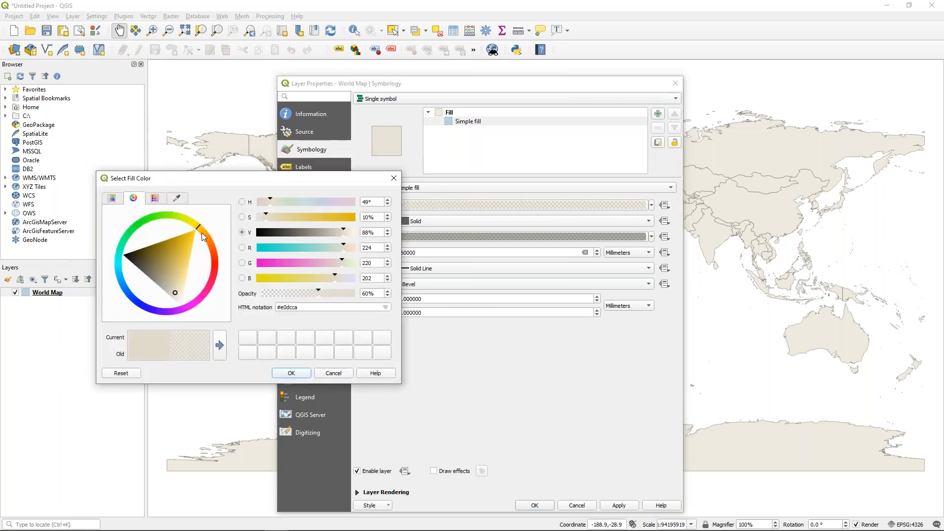
left_click_drag(198, 232, 154, 218)
left_click(187, 259)
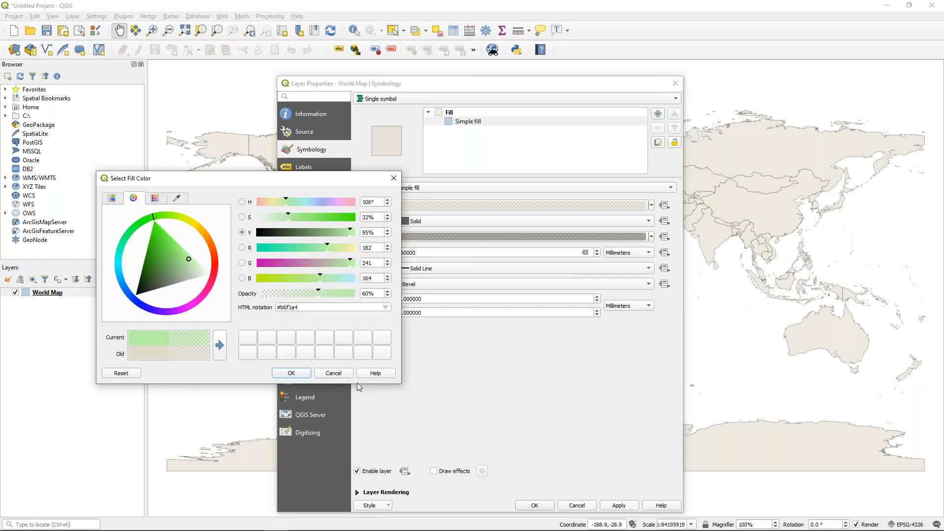
left_click(291, 373)
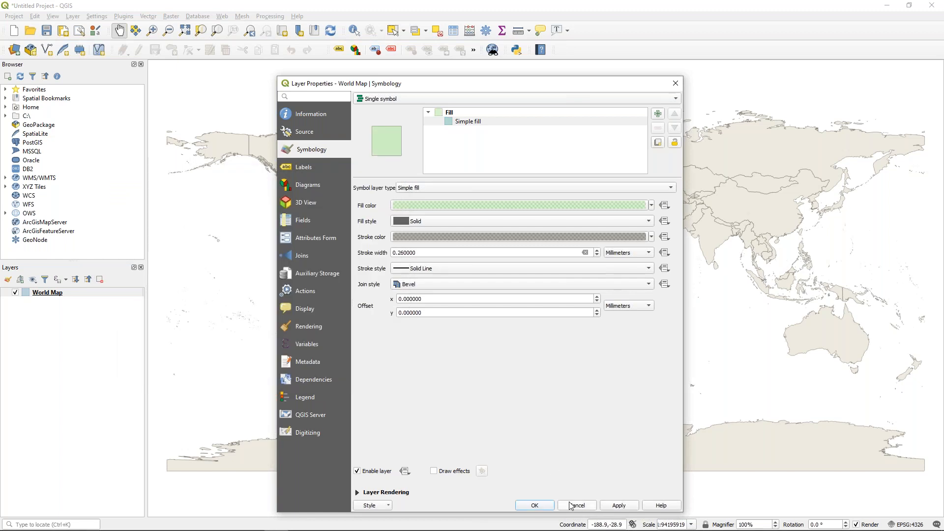
left_click(535, 506)
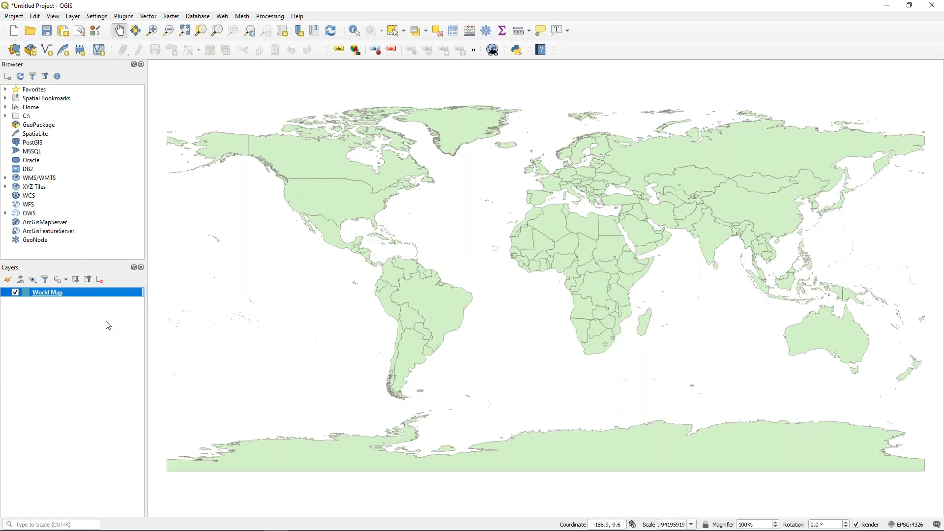
Step: Open the World Map layer's attribute table and move its window aside to uncover the Americas on the map
right_click(60, 295)
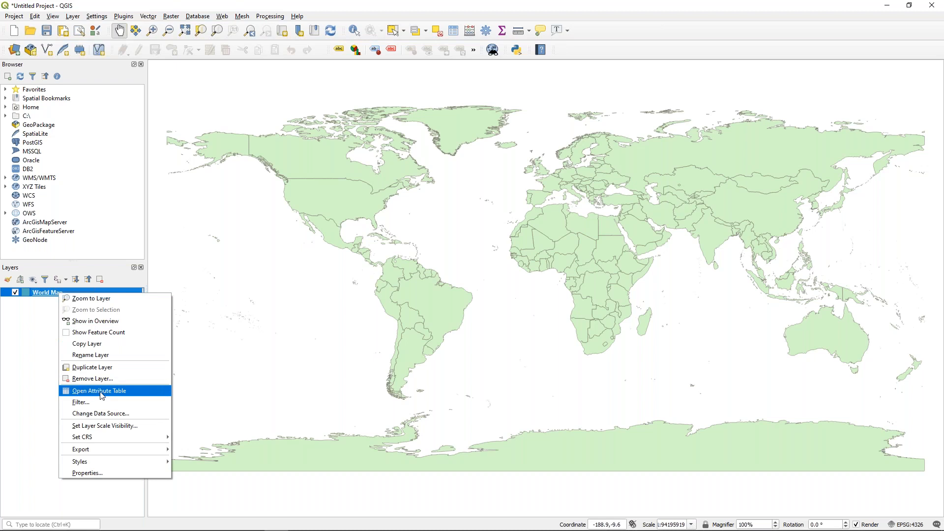
left_click(47, 297)
right_click(46, 294)
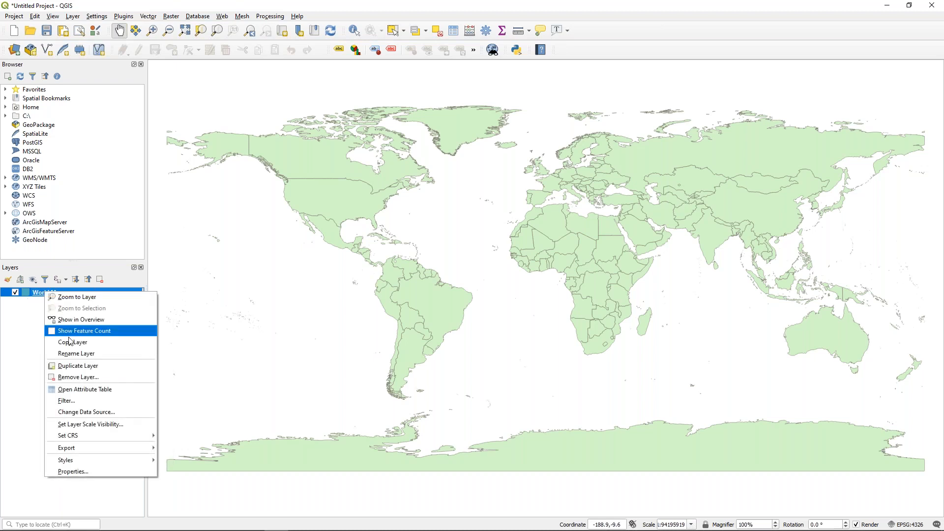
left_click(71, 390)
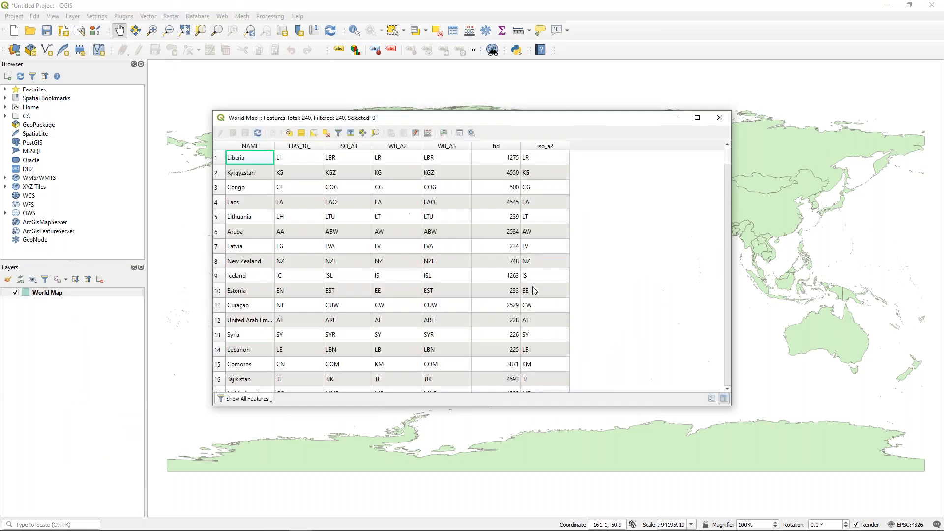
left_click_drag(503, 124, 789, 92)
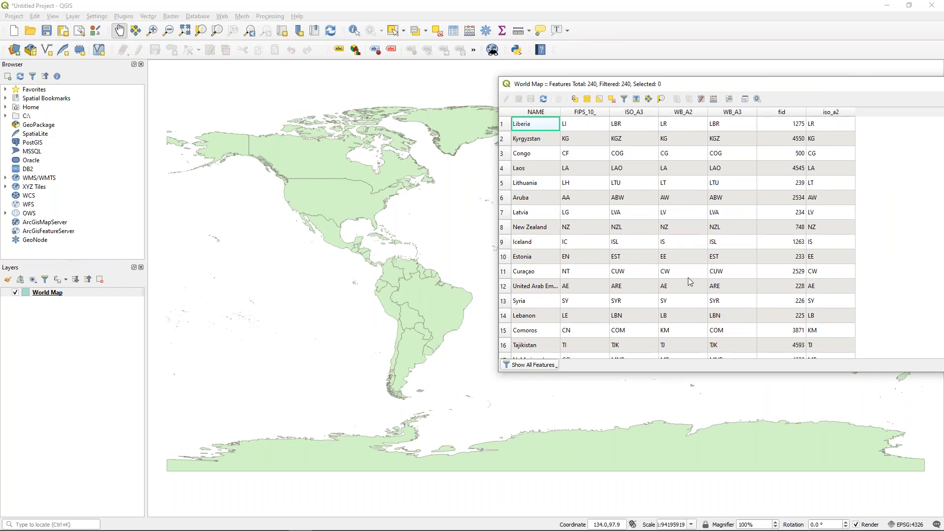
Step: Select the United States record in the attribute table, and replace that selection with the Canada record
scroll(534, 294, "down", 5)
scroll(544, 295, "down", 2)
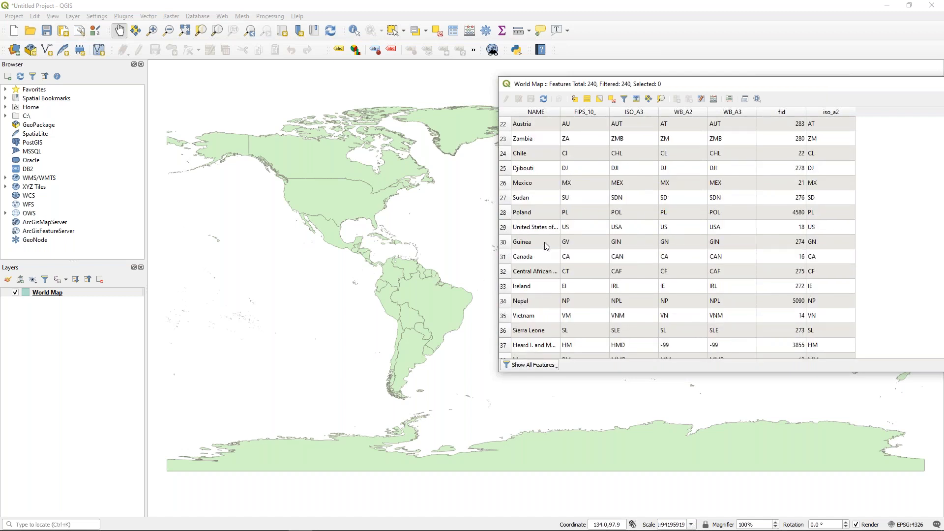
left_click(505, 228)
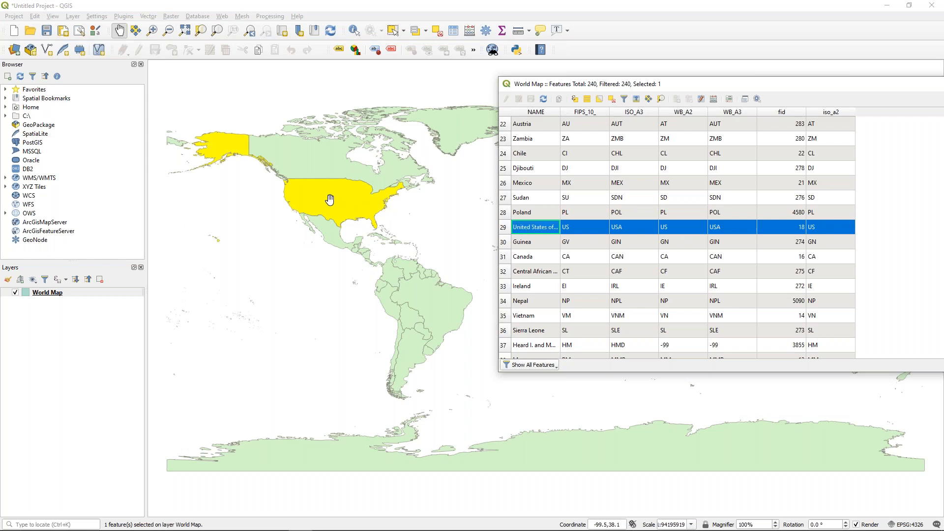
left_click(507, 256)
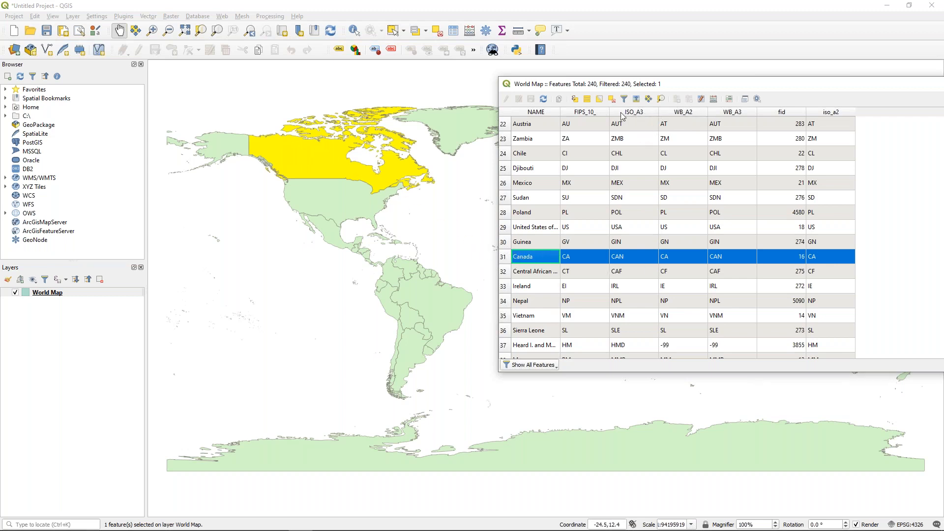
Step: Sort the attribute table by the FIPS_10_ column in ascending order and deselect all features
left_click(598, 113)
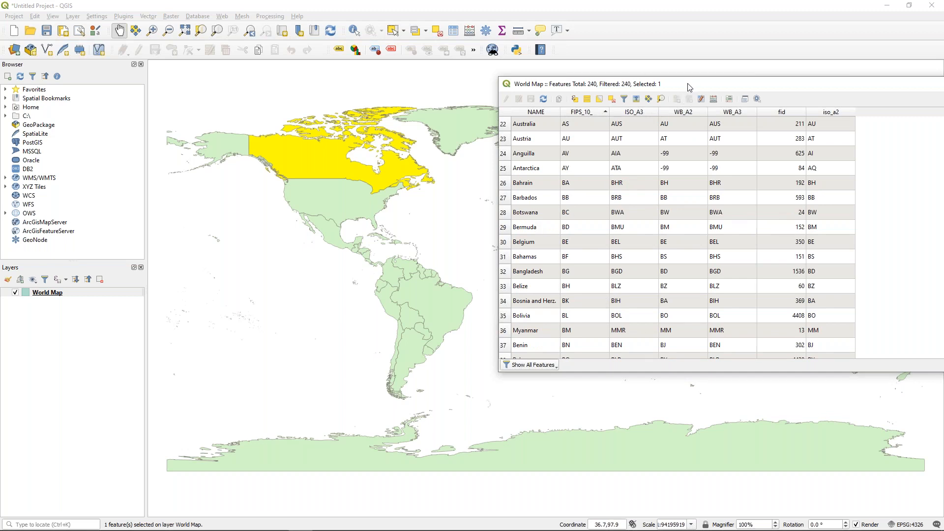
left_click(607, 101)
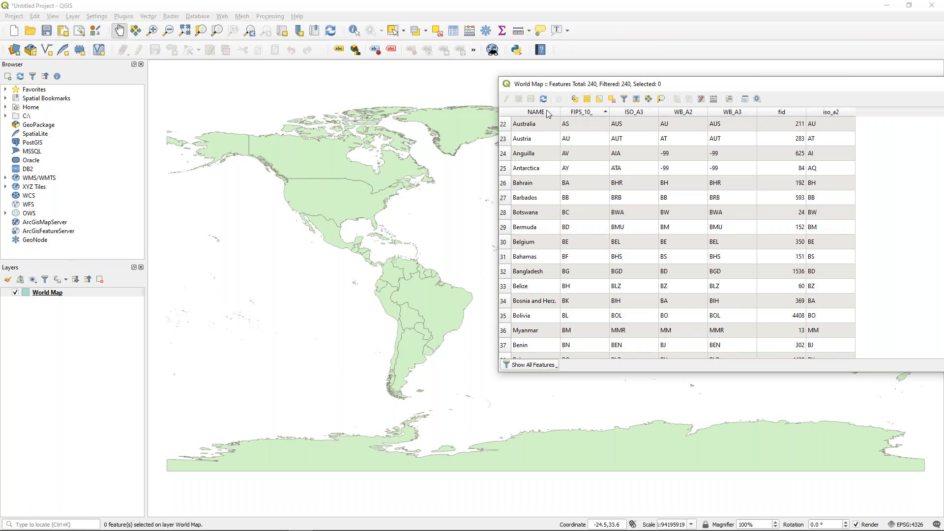
Step: Select the Australia record in the attribute table and bring Australia into view on the map
left_click(507, 125)
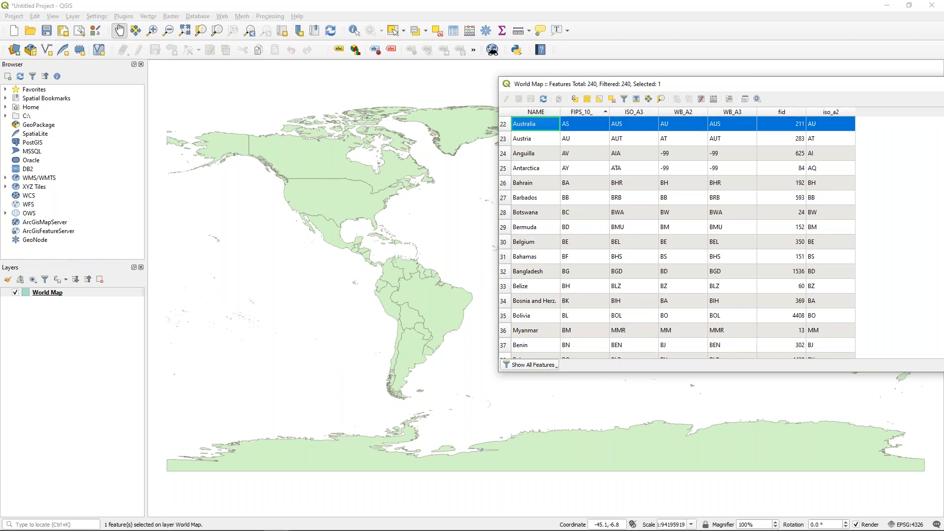
left_click(442, 290)
left_click_drag(443, 290, 231, 262)
left_click_drag(580, 241, 247, 279)
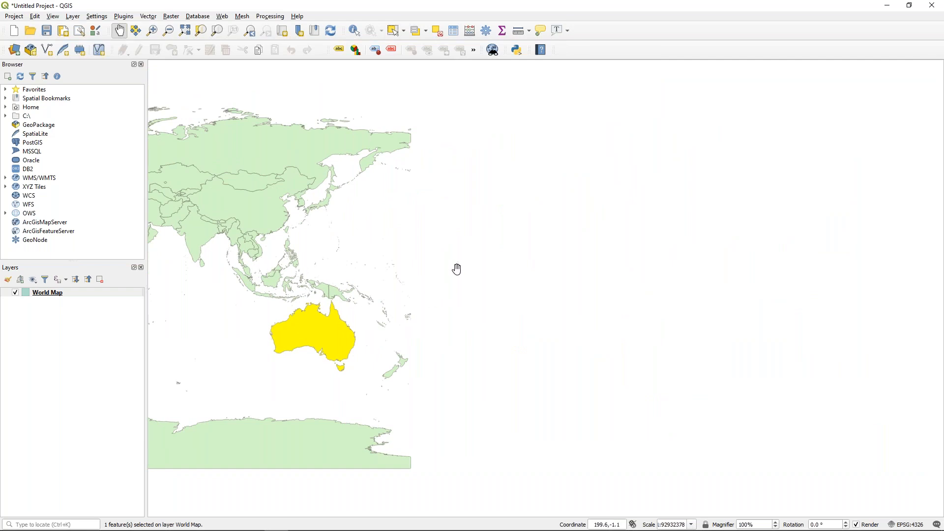
Step: Return to the World Map attribute table, clear the Australia selection and go back to the map
key("alt+Tab")
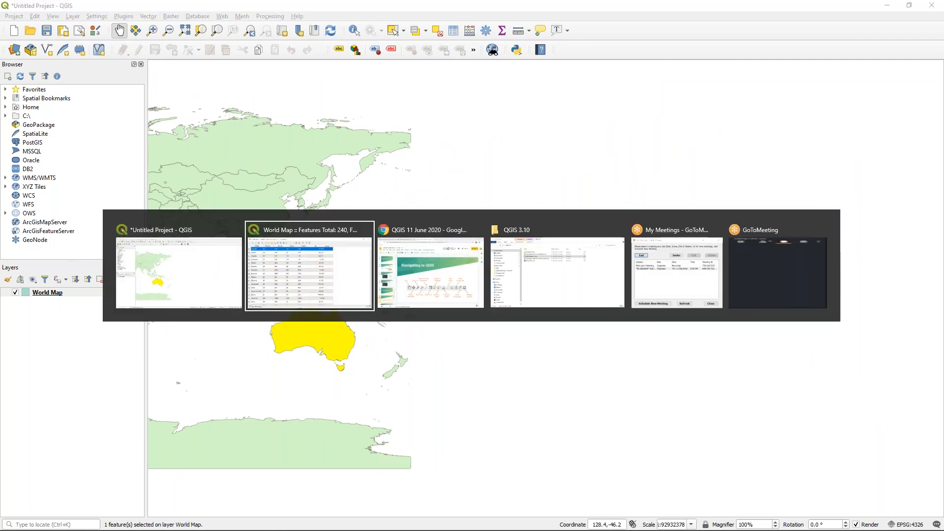
left_click_drag(724, 88, 652, 87)
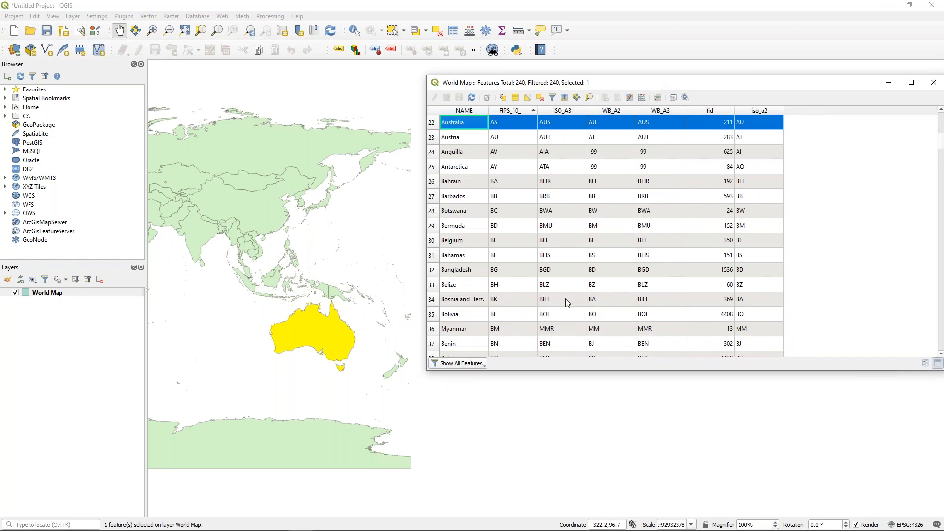
left_click(539, 97)
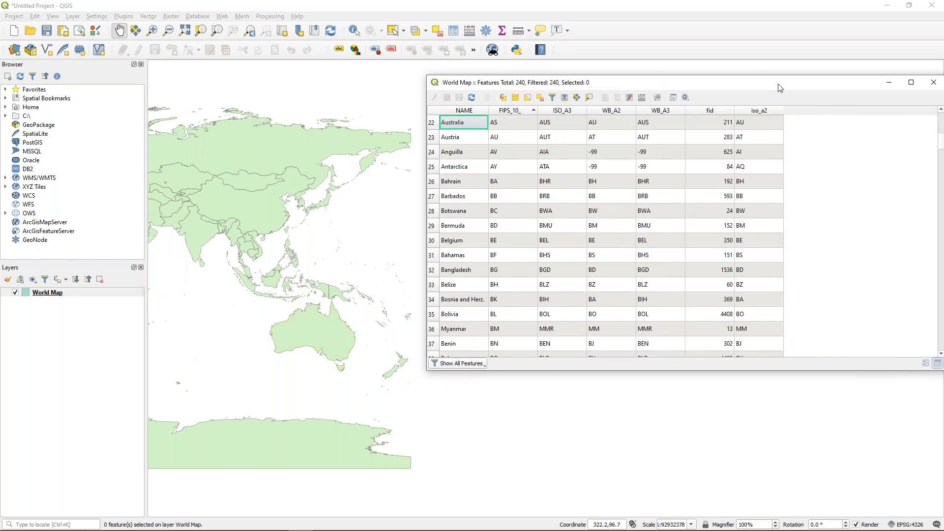
left_click_drag(779, 86, 622, 92)
left_click(781, 88)
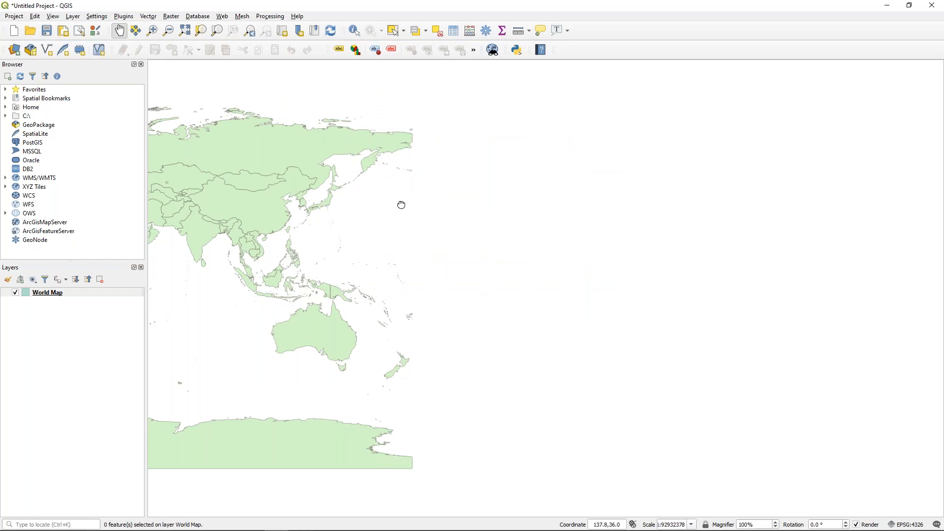
Step: Pan and zoom the map to bring the continents from the Americas to Australia back into view
scroll(677, 192, "down", 1)
scroll(775, 200, "up", 1)
scroll(783, 217, "down", 1)
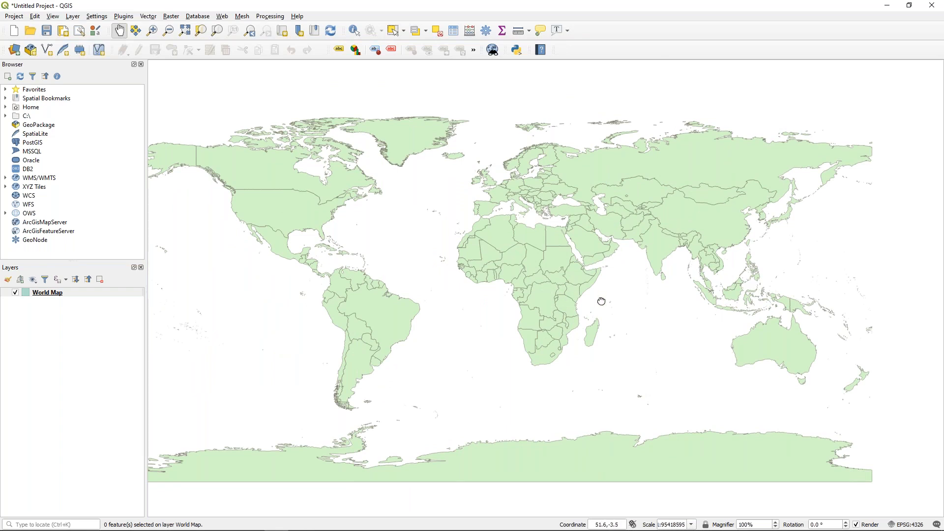
left_click_drag(600, 301, 743, 300)
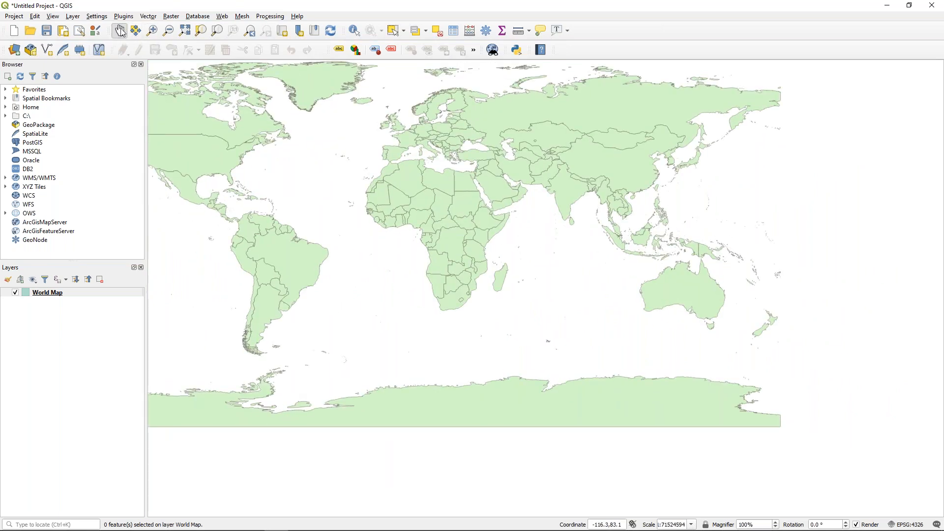
left_click_drag(438, 172, 440, 202)
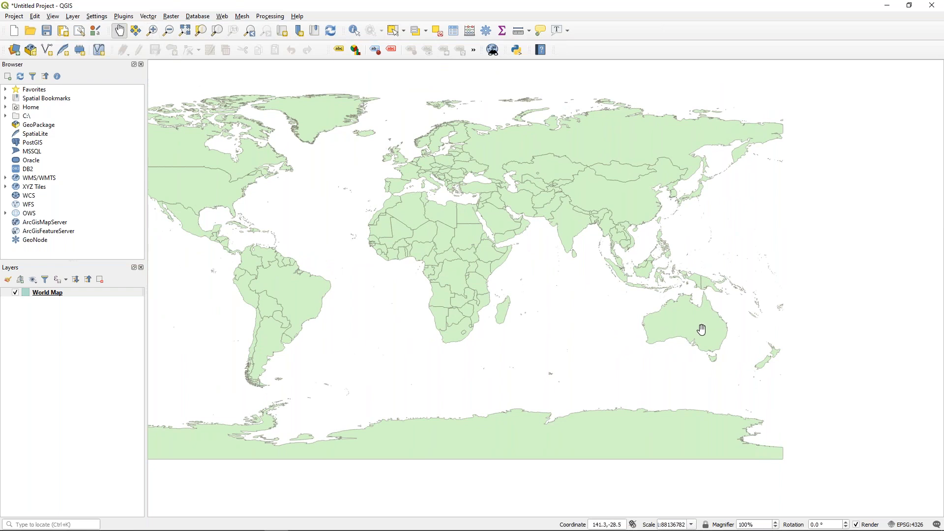
Step: Examine Australia and New Zealand up close on the map, down to a scale of about 1:25,000
scroll(702, 329, "up", 1)
scroll(702, 329, "up", 1)
left_click_drag(670, 314, 551, 282)
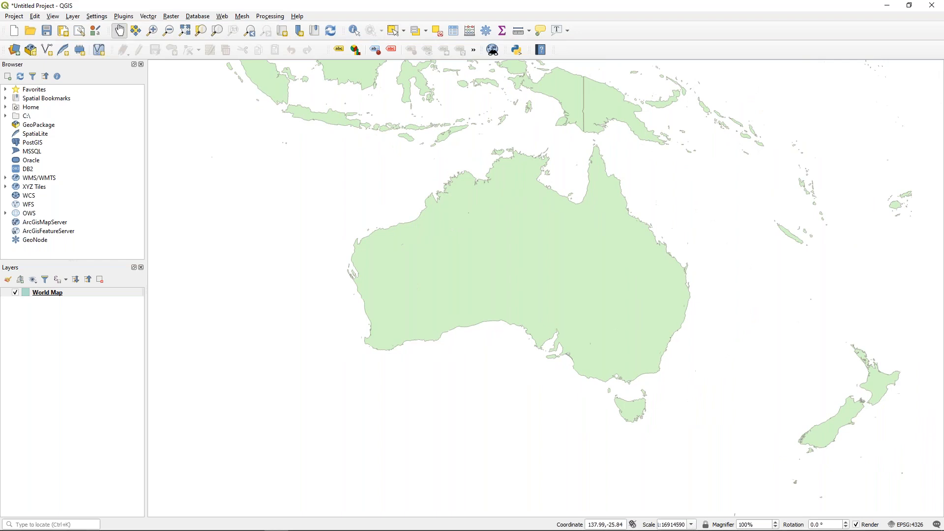
left_click_drag(684, 339, 609, 320)
scroll(621, 311, "up", 2)
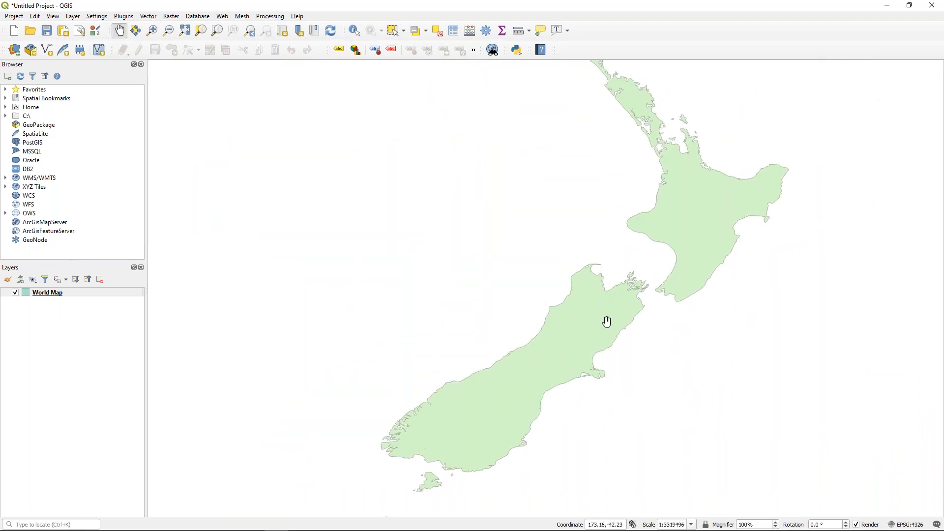
scroll(607, 322, "down", 2)
scroll(608, 322, "up", 2)
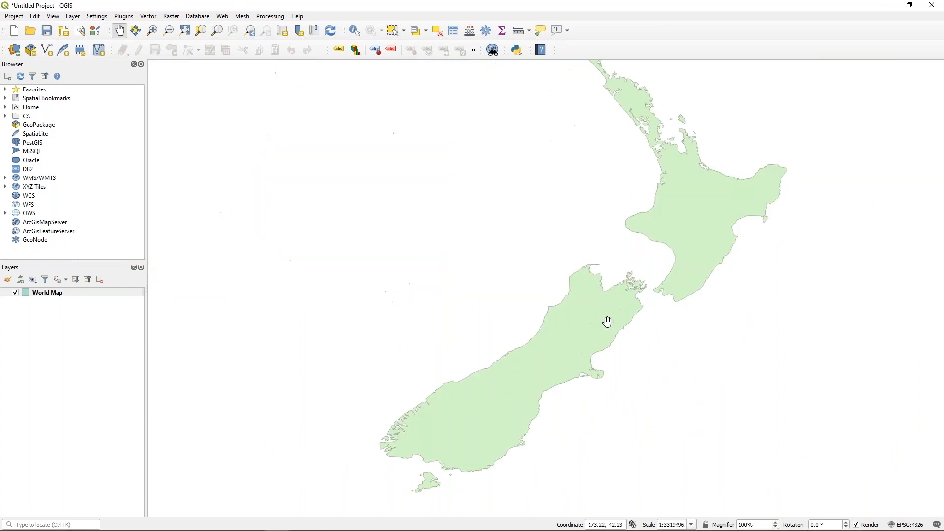
left_click_drag(609, 313, 603, 331)
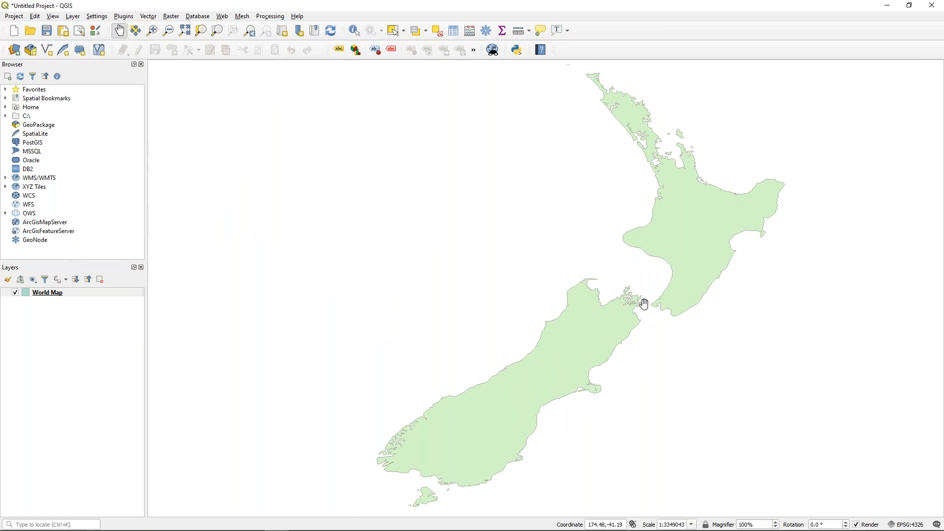
scroll(579, 350, "up", 7)
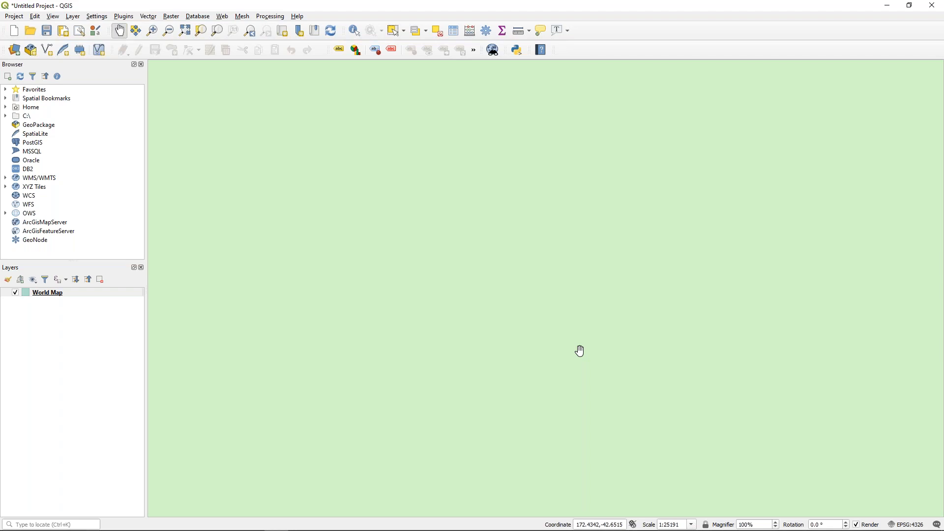
Step: Zoom the map to its full extent, and zoom in on Australia's east coast
left_click(187, 38)
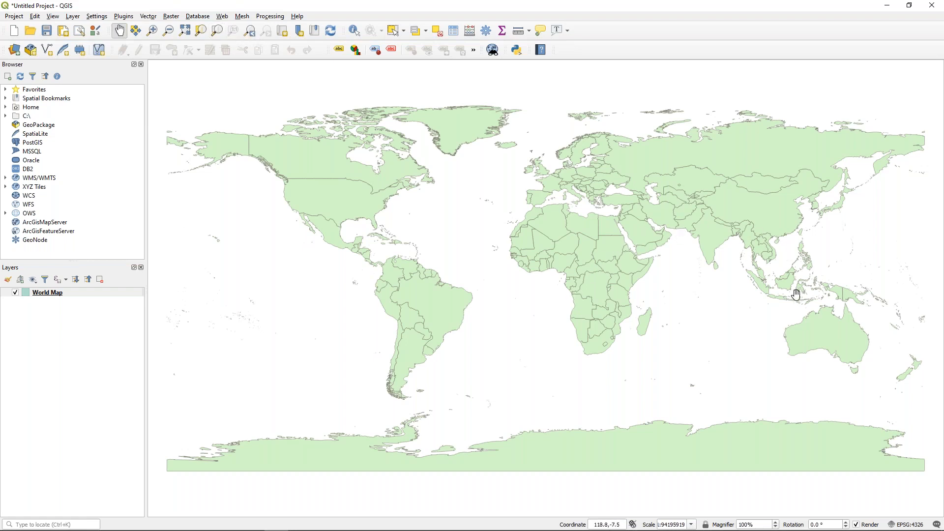
left_click_drag(796, 297, 539, 209)
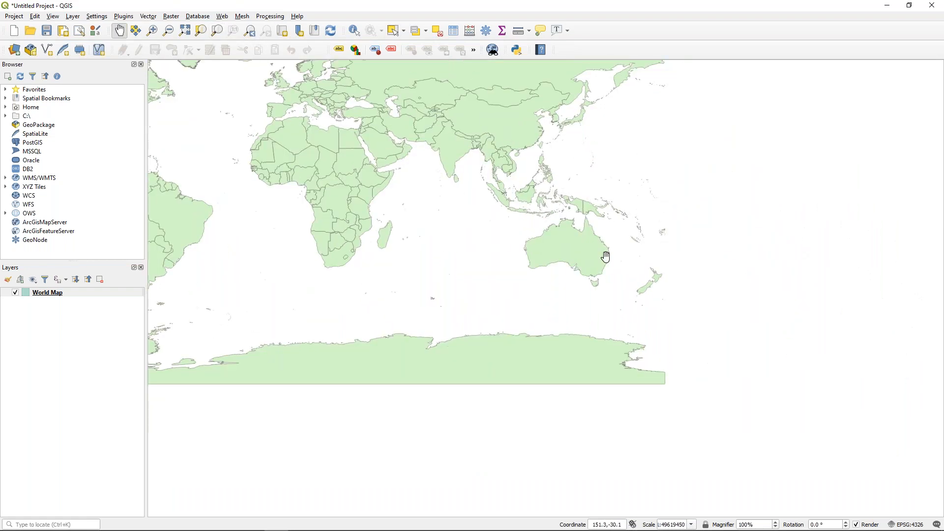
scroll(605, 256, "up", 4)
scroll(550, 240, "up", 3)
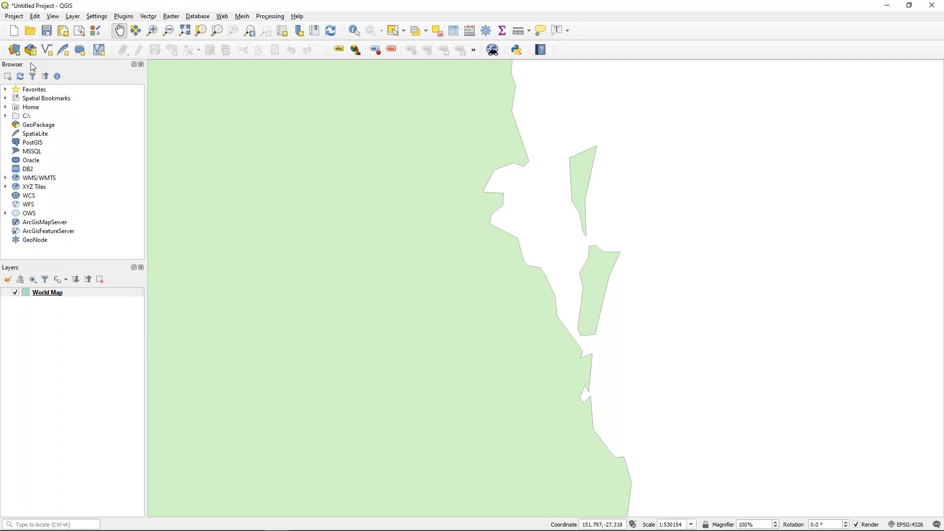
Step: Look at the folders on the C:\ drive in the Browser, and zoom the map back to its full extent
left_click(6, 116)
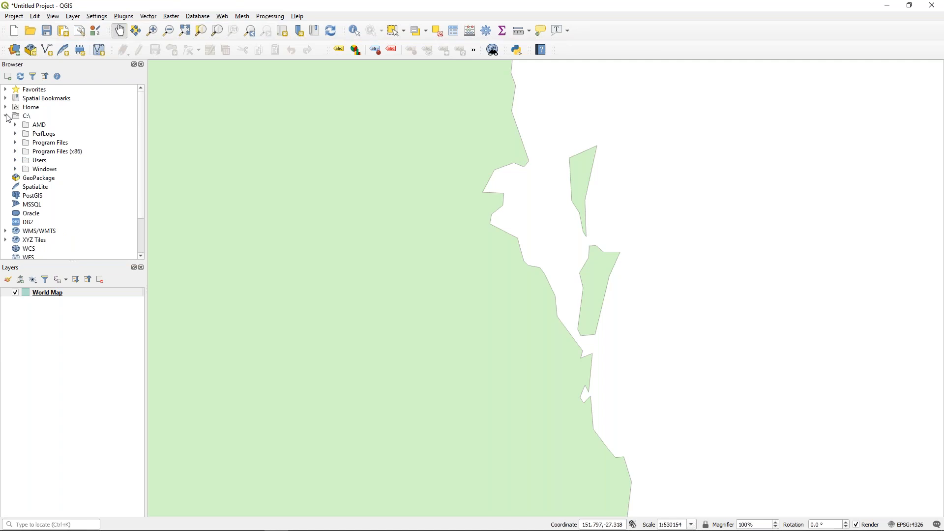
left_click(6, 116)
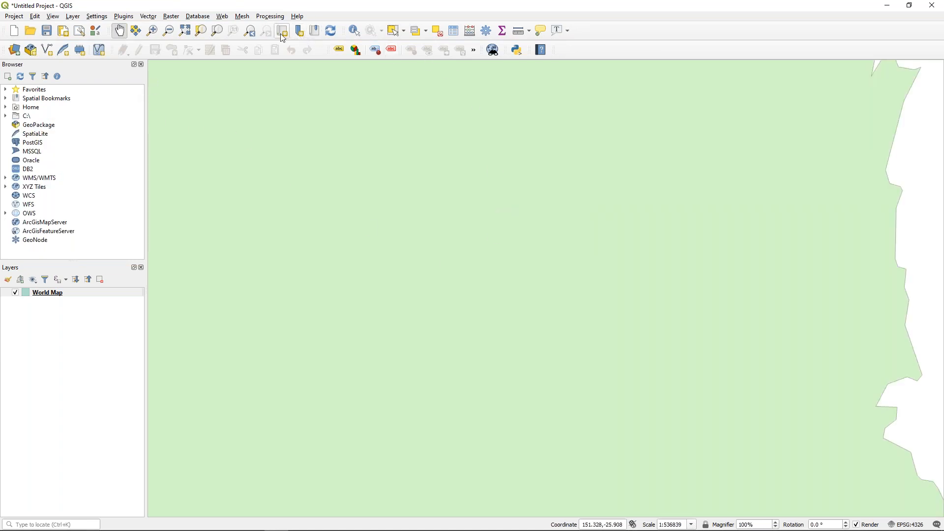
left_click(184, 31)
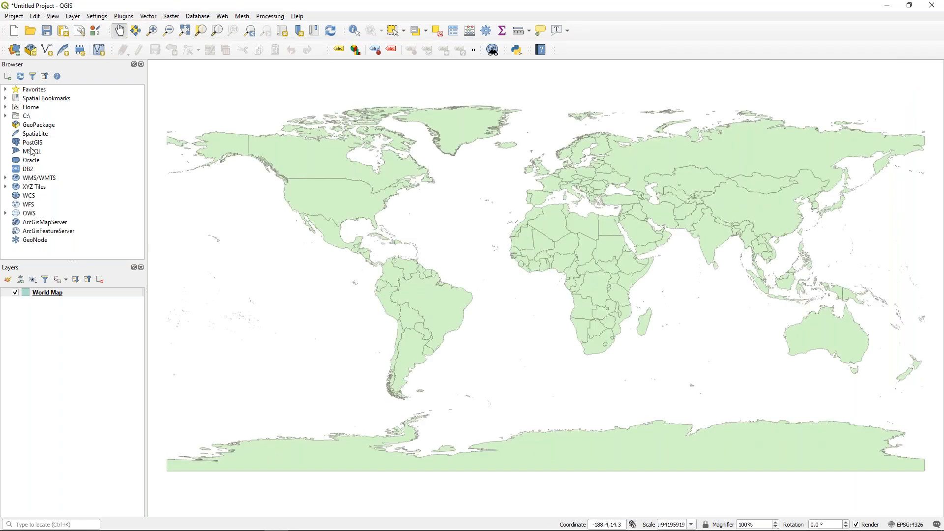
Step: Add the OpenStreetMap XYZ tile layer to the project and bring Australia toward the middle of the map
left_click(31, 188)
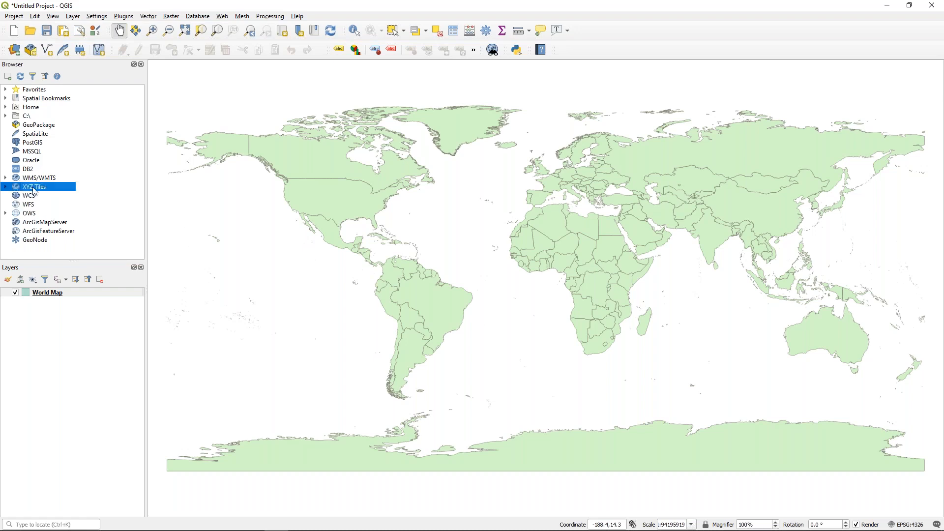
left_click(6, 188)
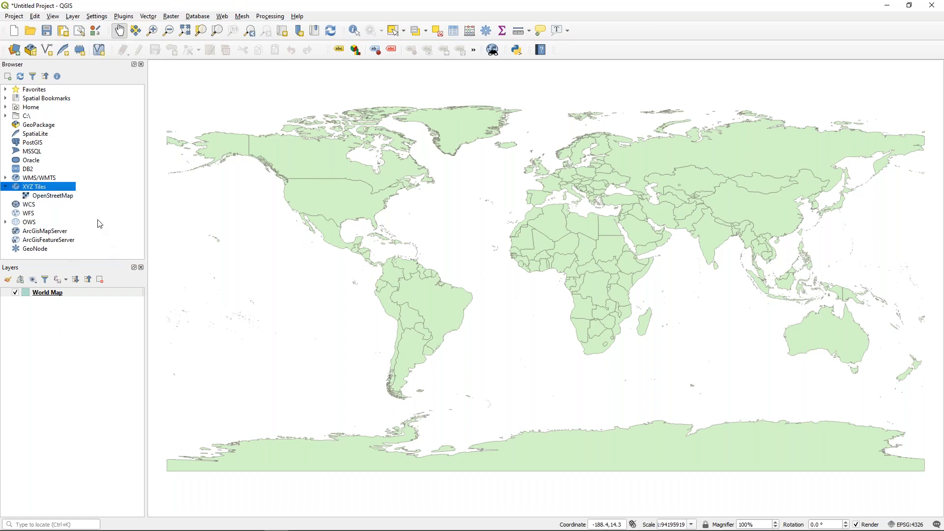
left_click(47, 197)
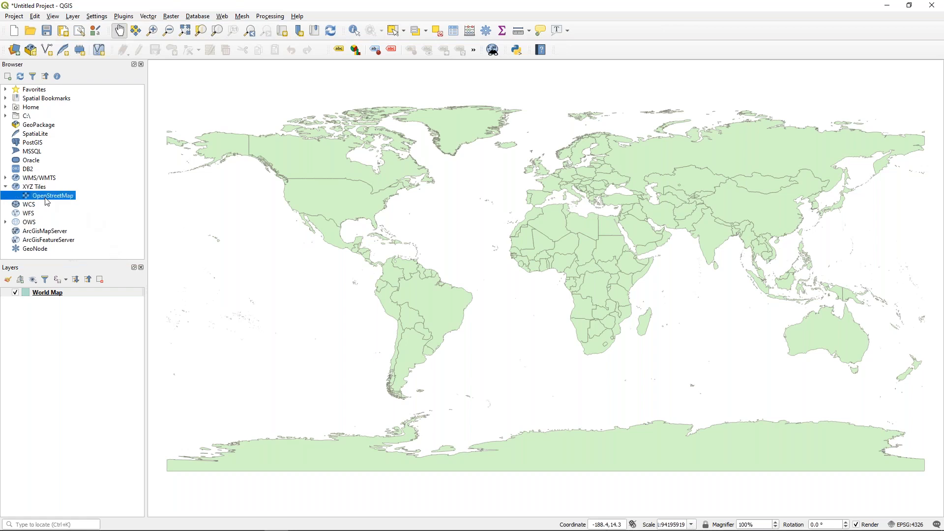
right_click(49, 200)
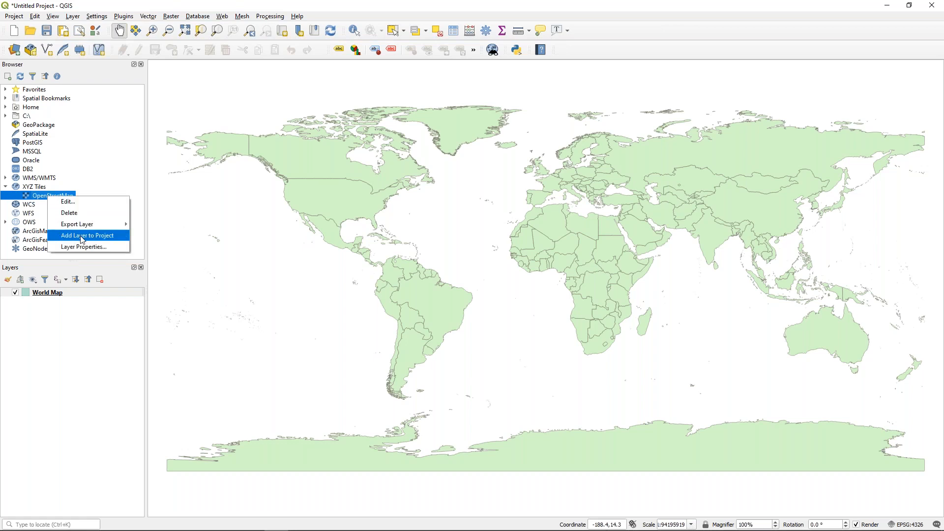
left_click(82, 240)
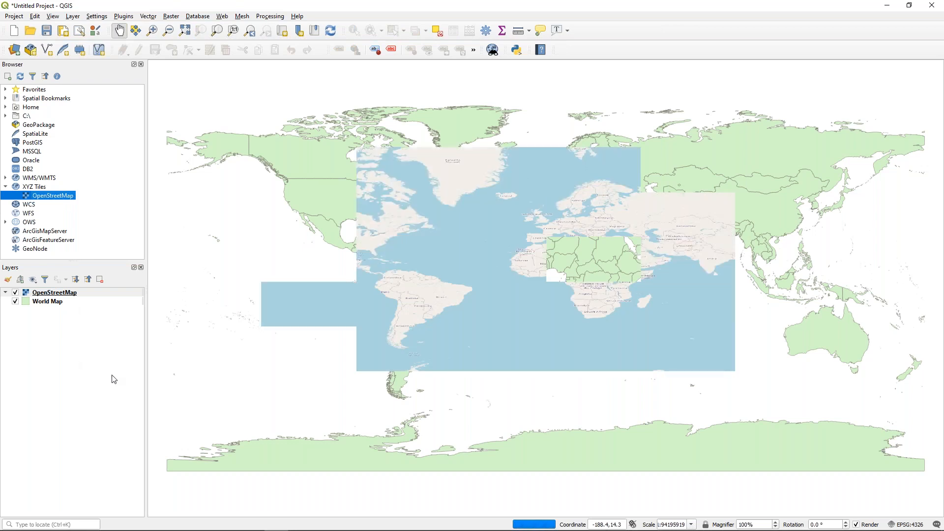
left_click(844, 317)
left_click_drag(772, 295, 554, 251)
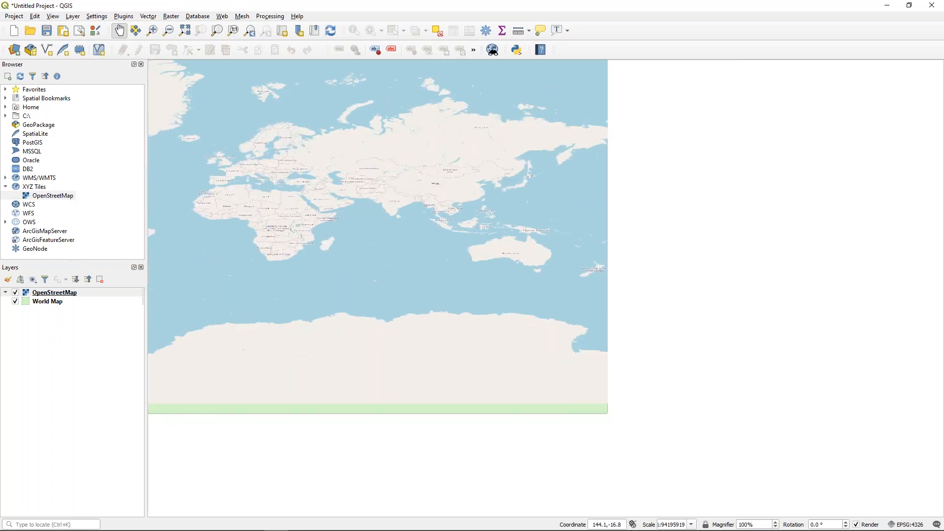
Step: Bring the Brisbane area on Australia's east coast into close view, at a scale of about 1:266,000
scroll(554, 251, "up", 4)
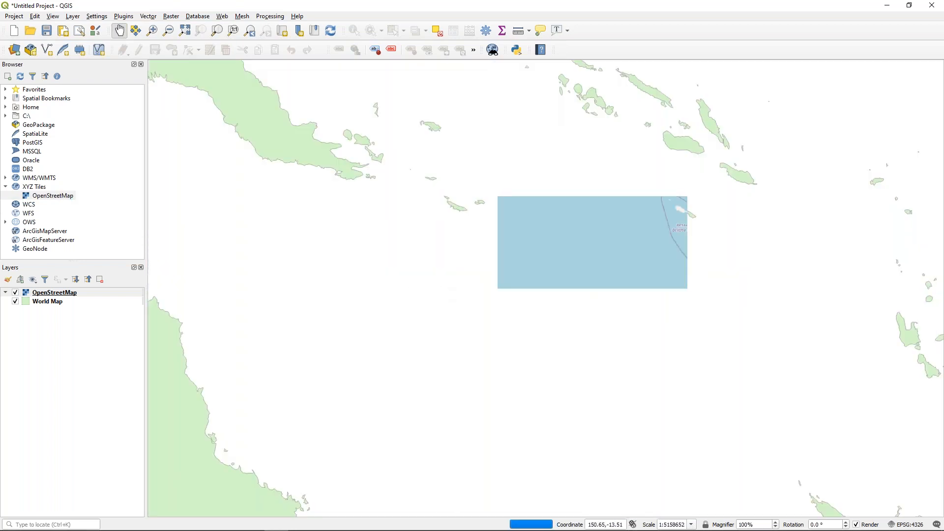
left_click_drag(414, 285, 583, 137)
left_click_drag(525, 316, 484, 135)
left_click_drag(547, 347, 506, 252)
scroll(597, 293, "up", 3)
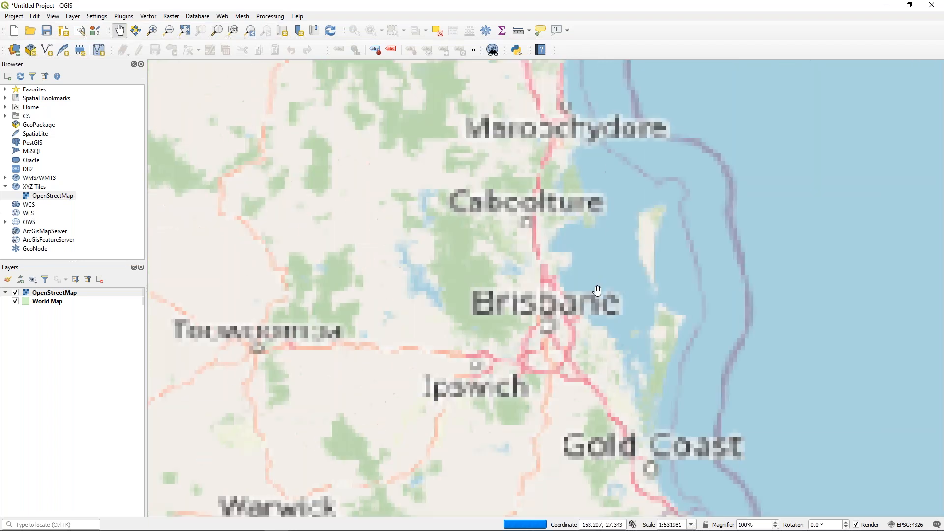
scroll(597, 291, "up", 1)
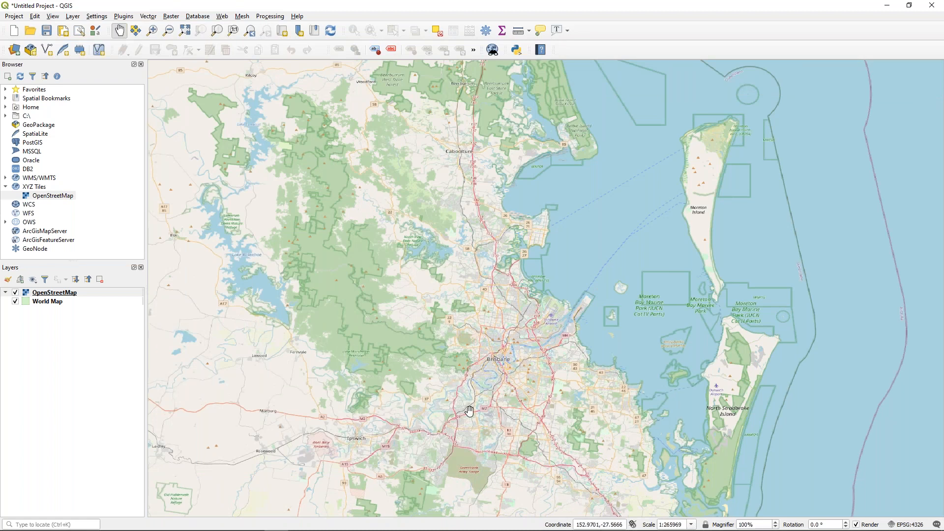
Step: Hide the World Map layer, leaving only the OpenStreetMap base layer displayed
left_click(42, 303)
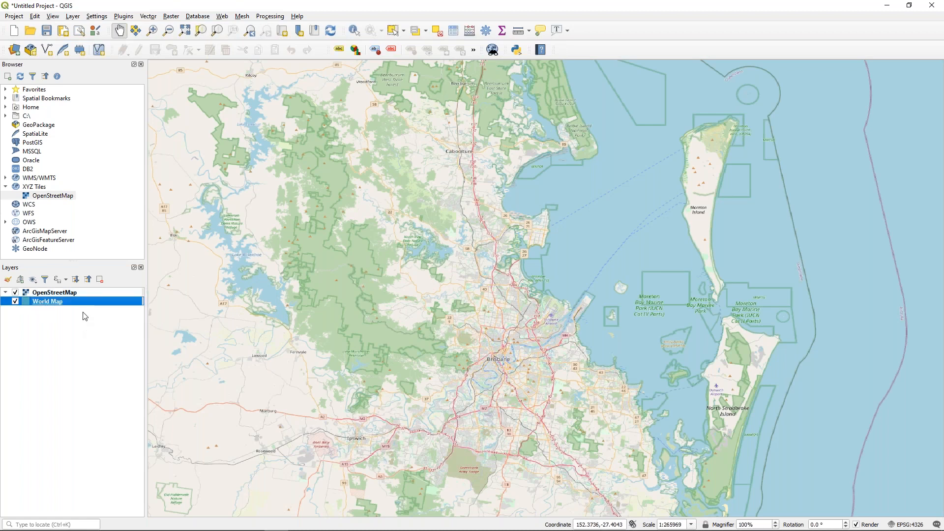
left_click(78, 294)
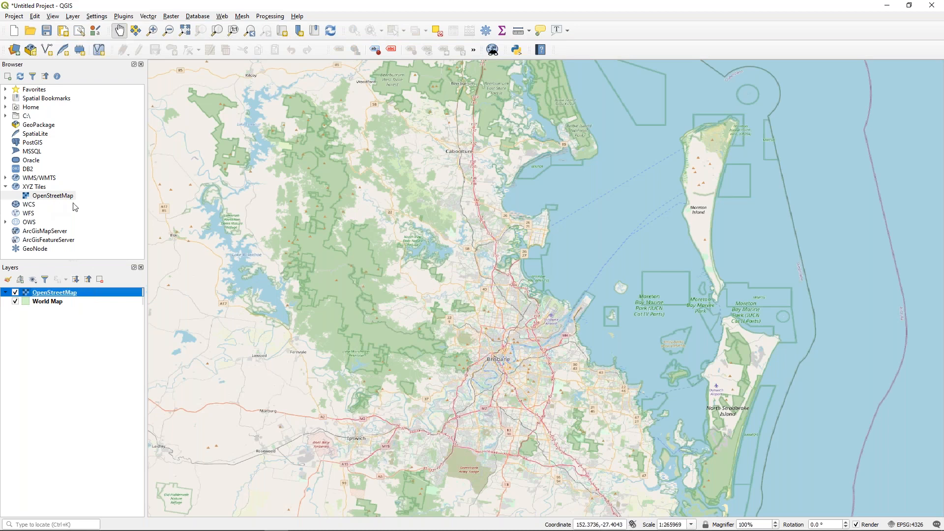
left_click(15, 302)
left_click(647, 266)
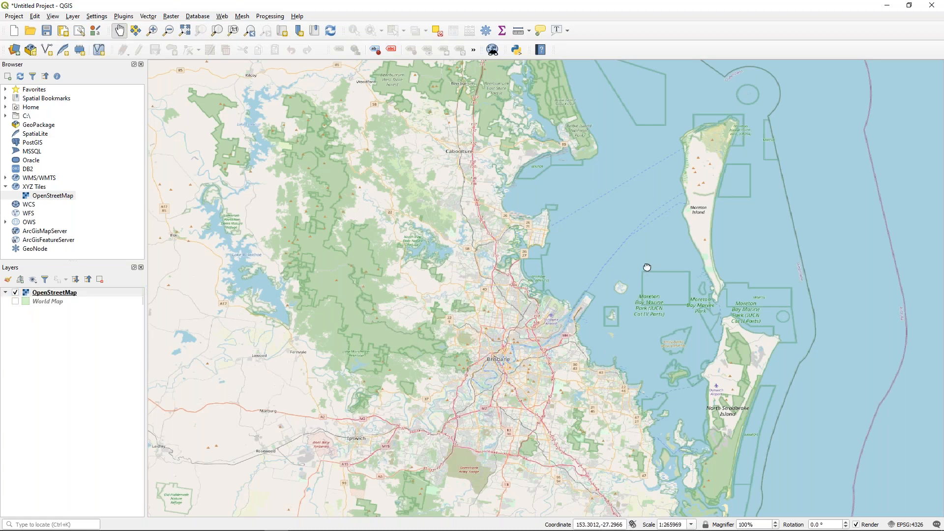
Step: Examine the OpenStreetMap detail along the coast from Brisbane Airport north to Redcliffe, at about 1:33,000
left_click_drag(647, 267, 638, 268)
left_click_drag(638, 268, 587, 242)
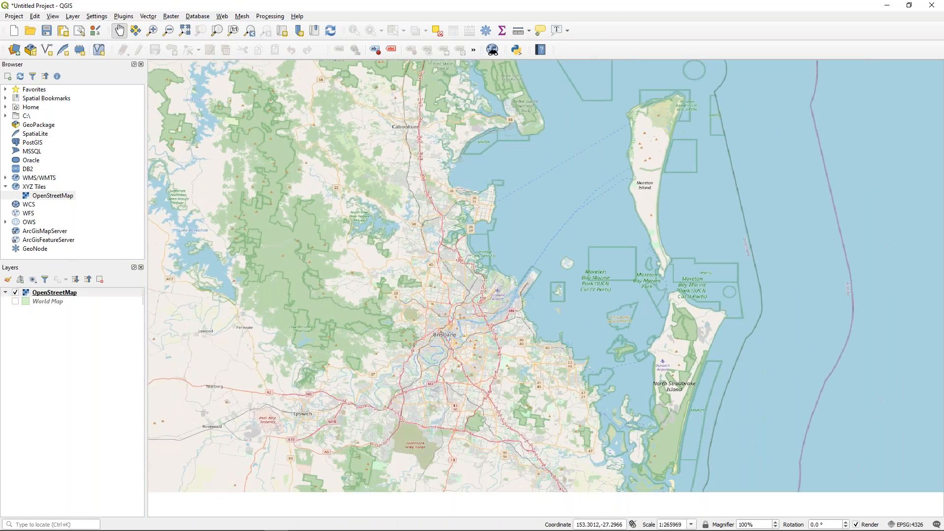
scroll(648, 193, "up", 3)
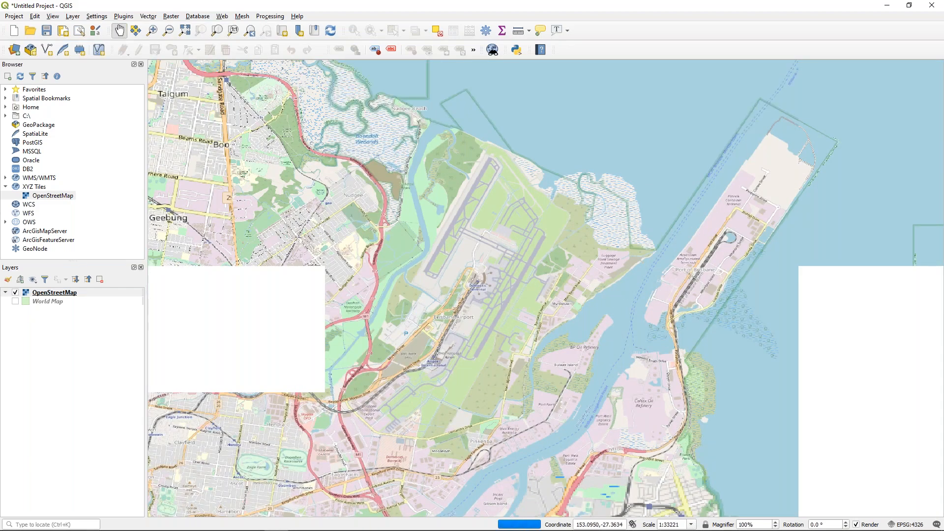
left_click_drag(354, 237, 421, 291)
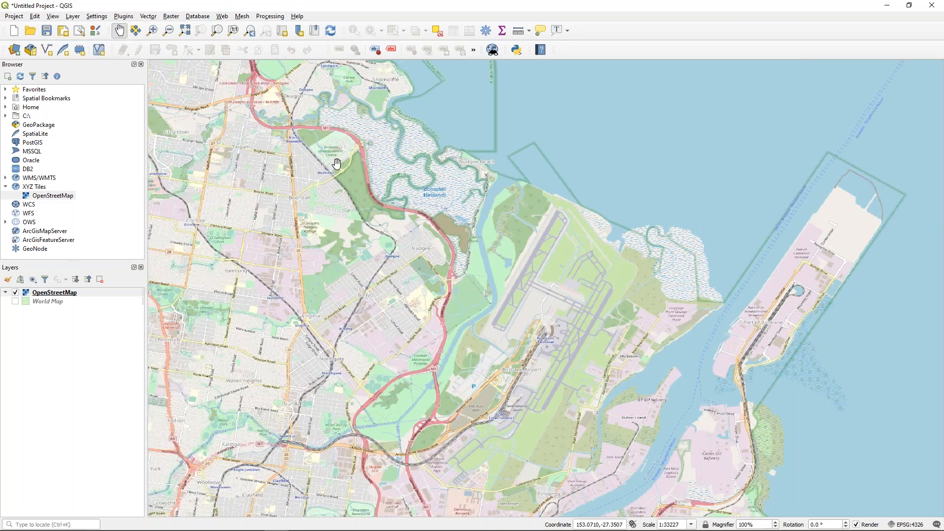
left_click_drag(336, 163, 342, 356)
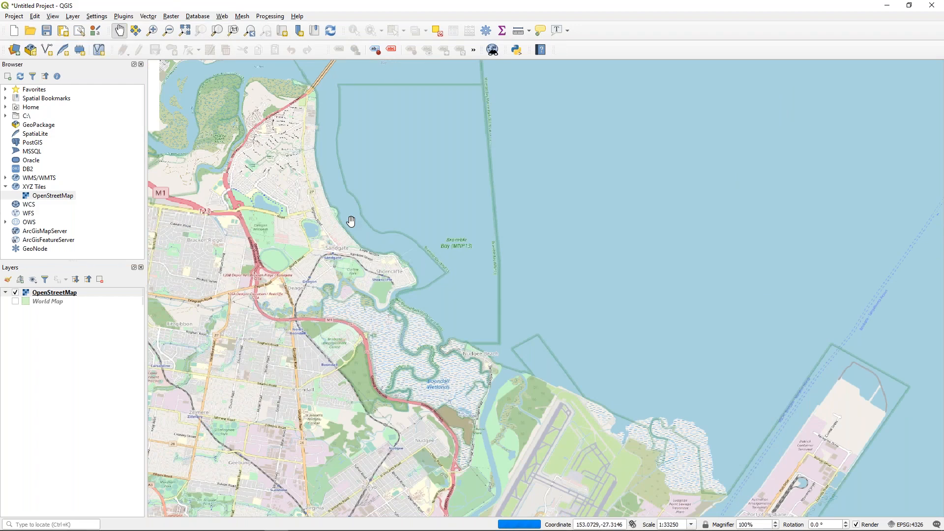
left_click_drag(301, 161, 435, 243)
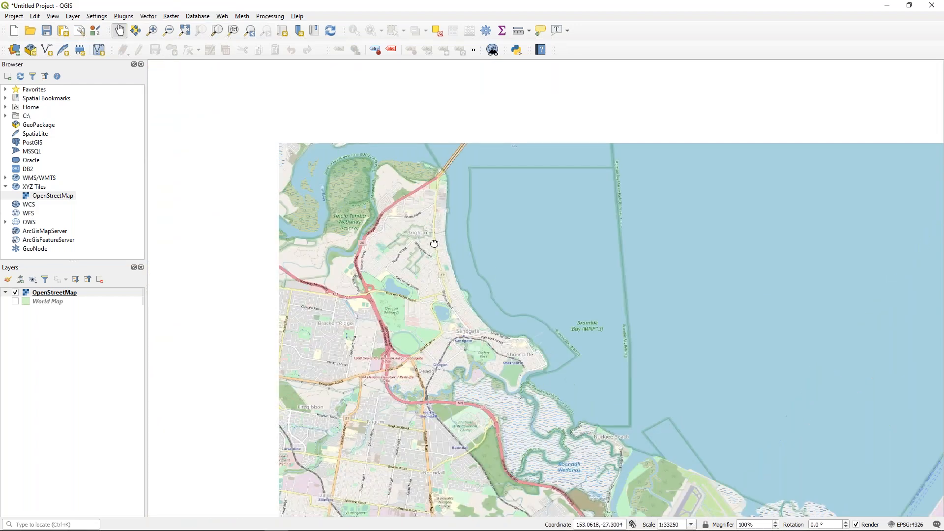
left_click_drag(399, 187, 375, 357)
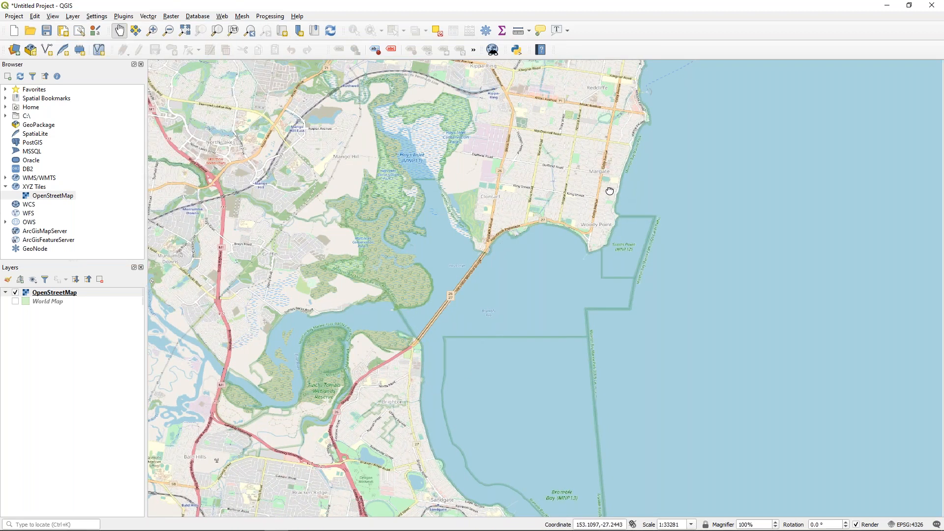
left_click_drag(610, 191, 599, 228)
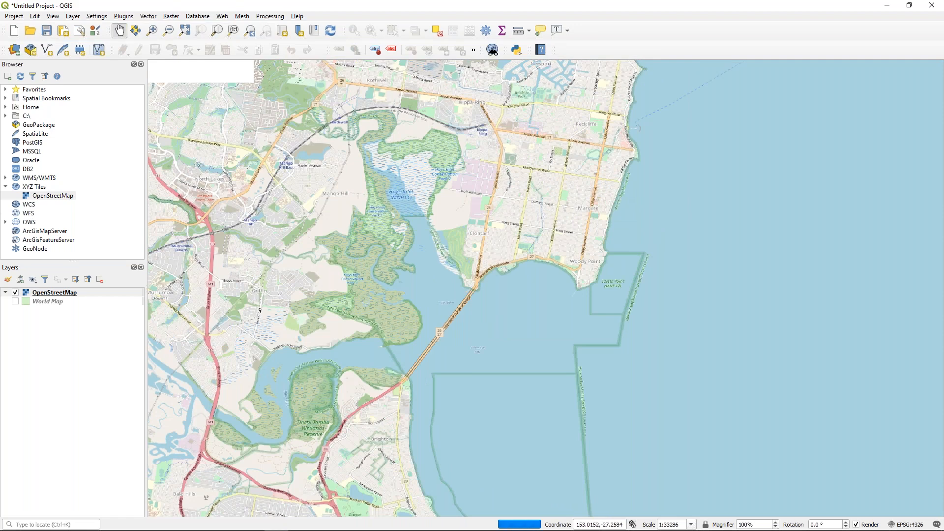
Step: Examine the streets and parkland around Pelican Park up close, and return to an overview of Brisbane at about 1:133,000
scroll(506, 263, "down", 3)
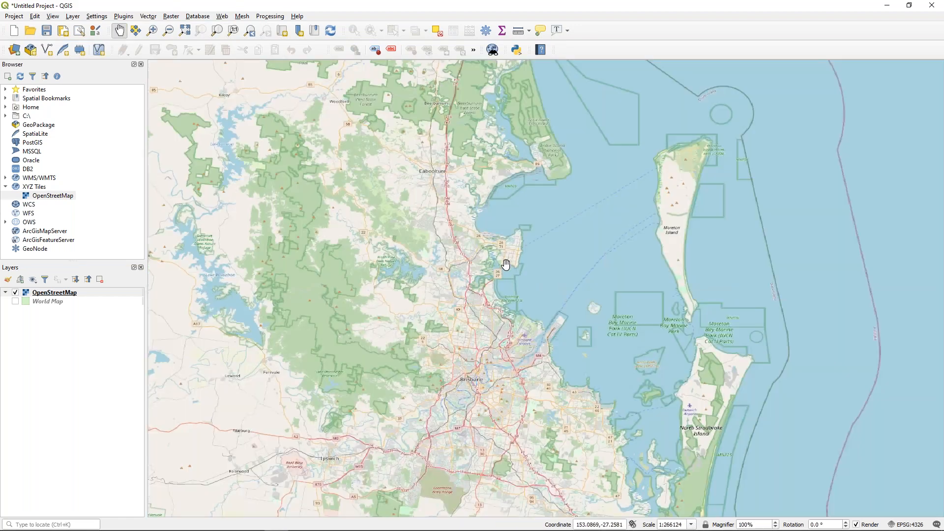
scroll(507, 264, "up", 8)
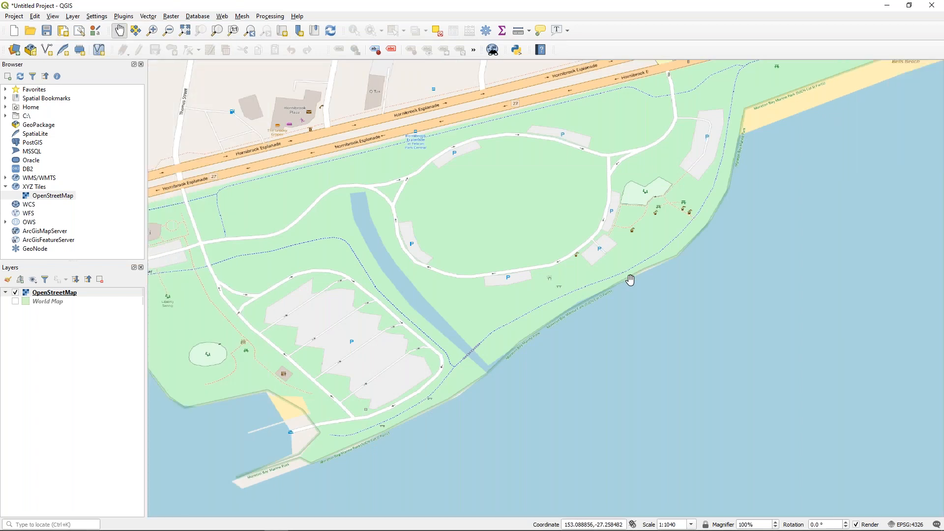
scroll(630, 279, "down", 2)
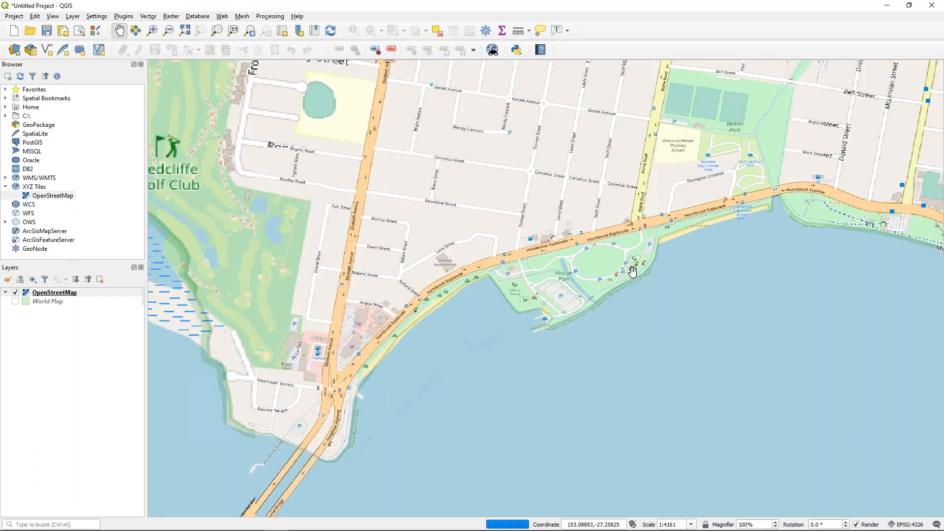
left_click_drag(623, 277, 732, 241)
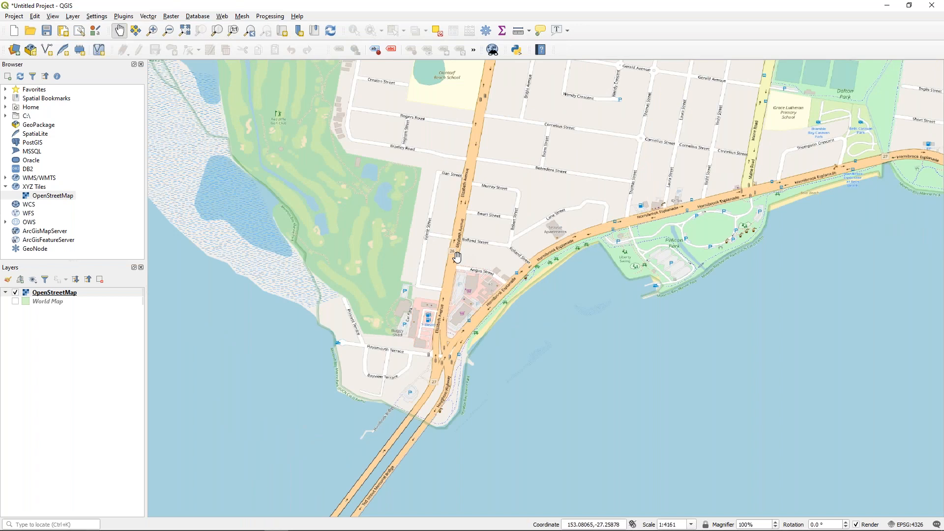
left_click_drag(415, 237, 434, 263)
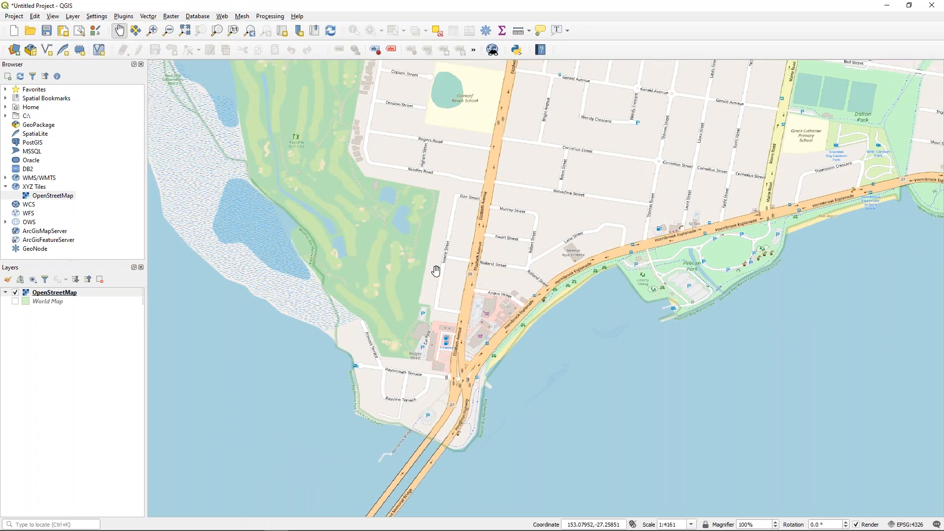
scroll(528, 349, "down", 1)
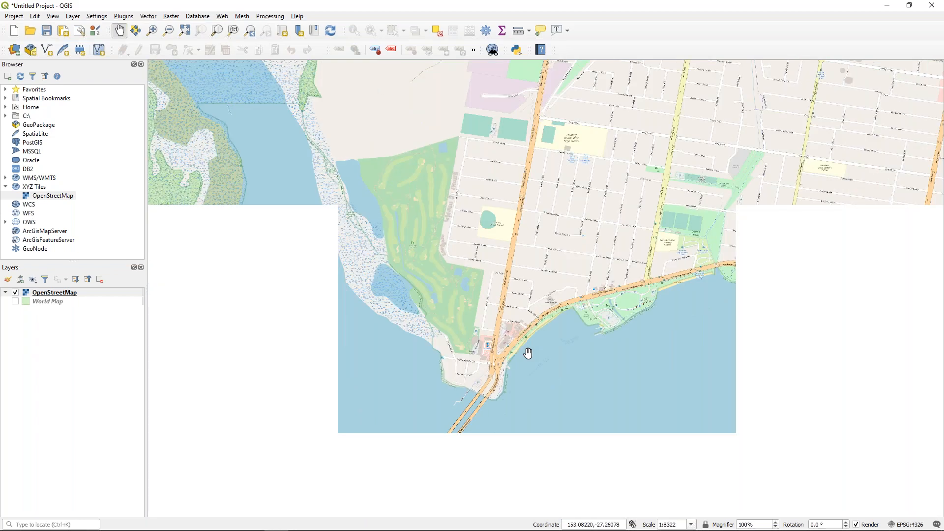
scroll(528, 353, "down", 1)
scroll(524, 362, "down", 3)
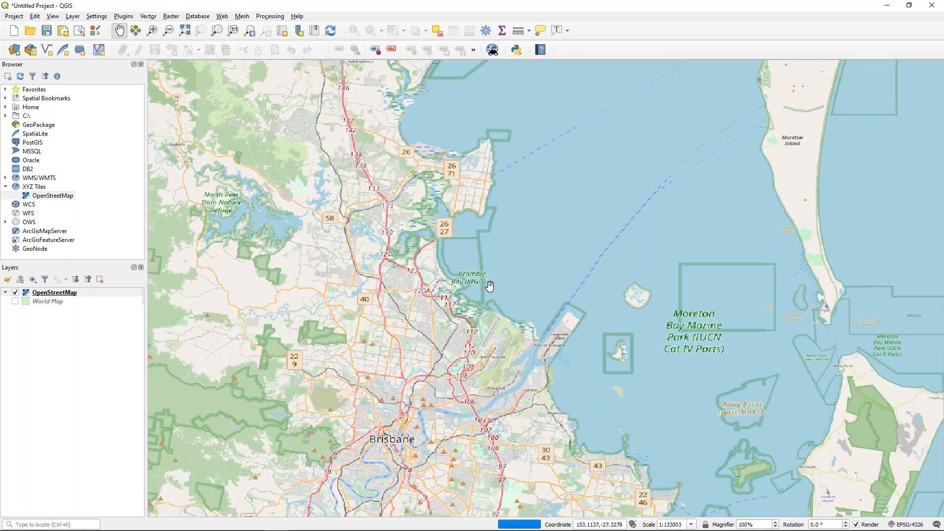
left_click_drag(328, 434, 318, 398)
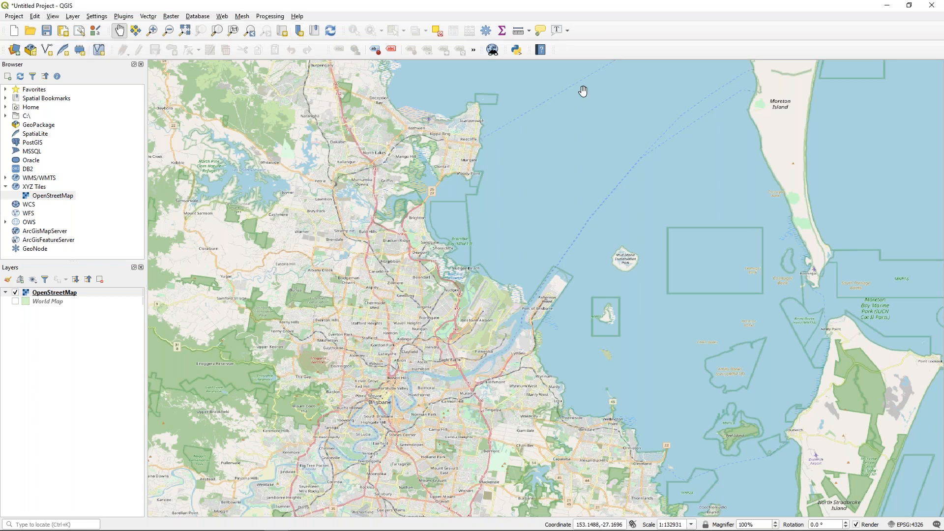
Step: Review the list of panels and toolbars that can be shown or hidden in the interface
right_click(95, 68)
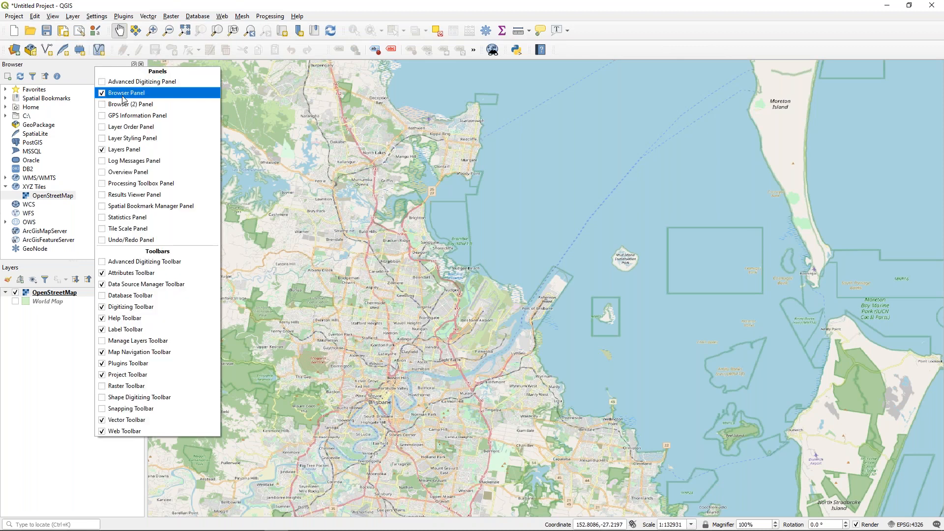
right_click(82, 67)
right_click(82, 65)
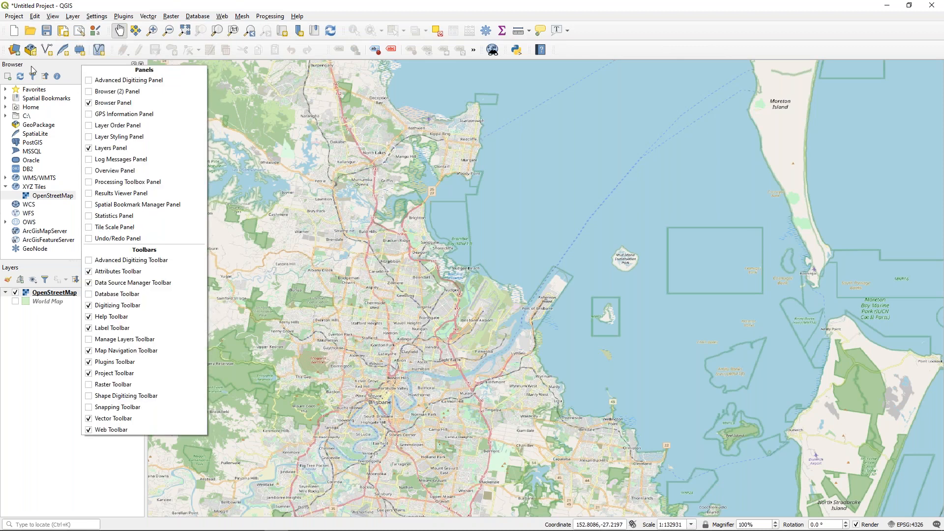
right_click(669, 31)
right_click(670, 30)
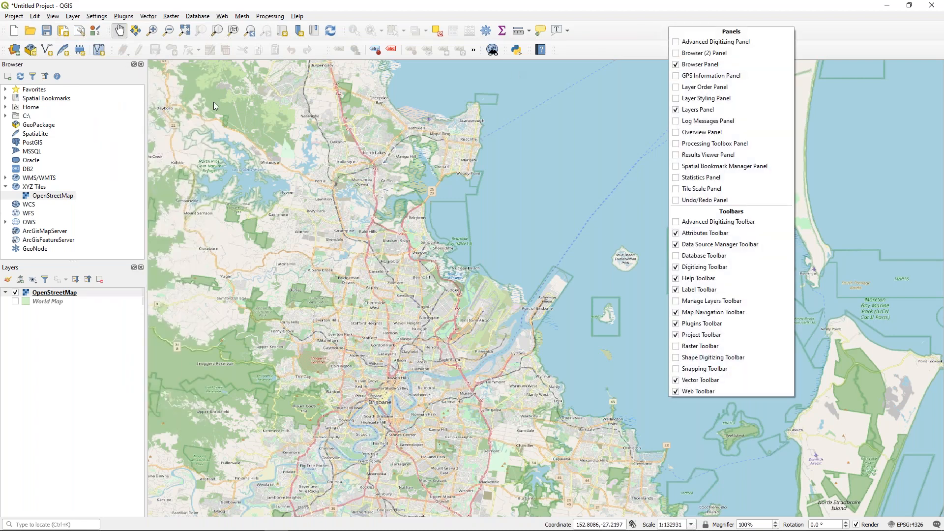
left_click(105, 71)
right_click(104, 68)
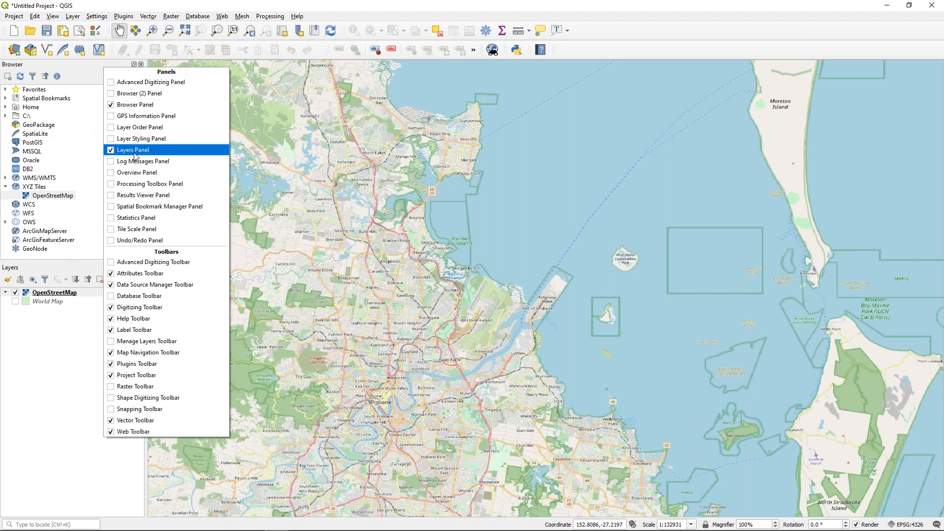
left_click(98, 73)
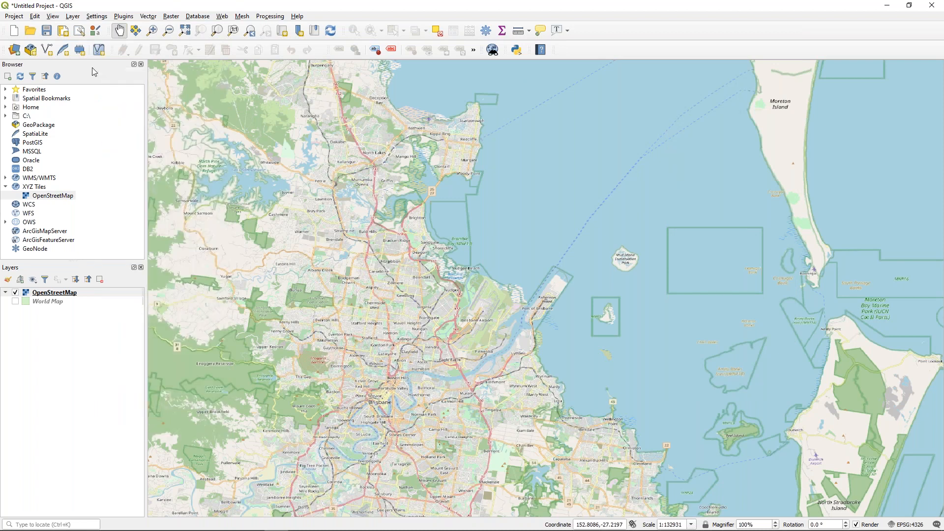
Step: Close the Layers panel and turn its display back on
left_click(140, 269)
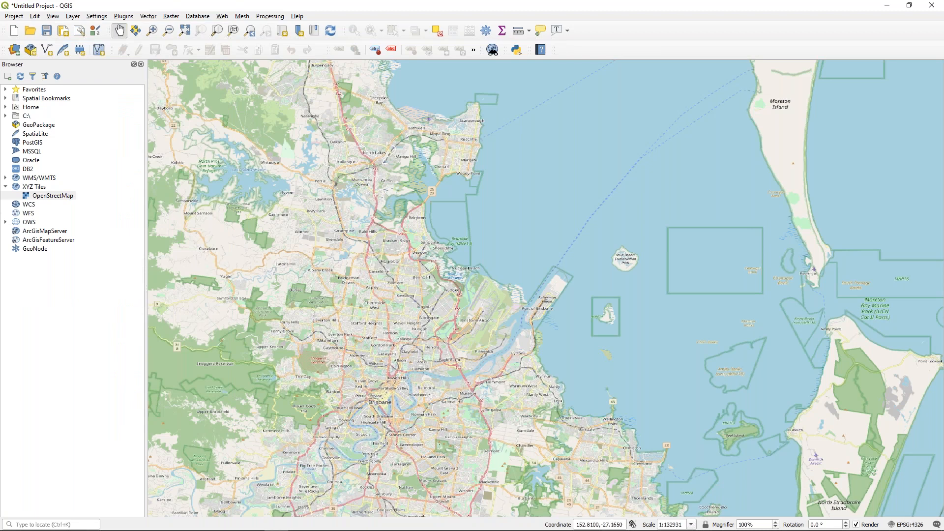
right_click(87, 68)
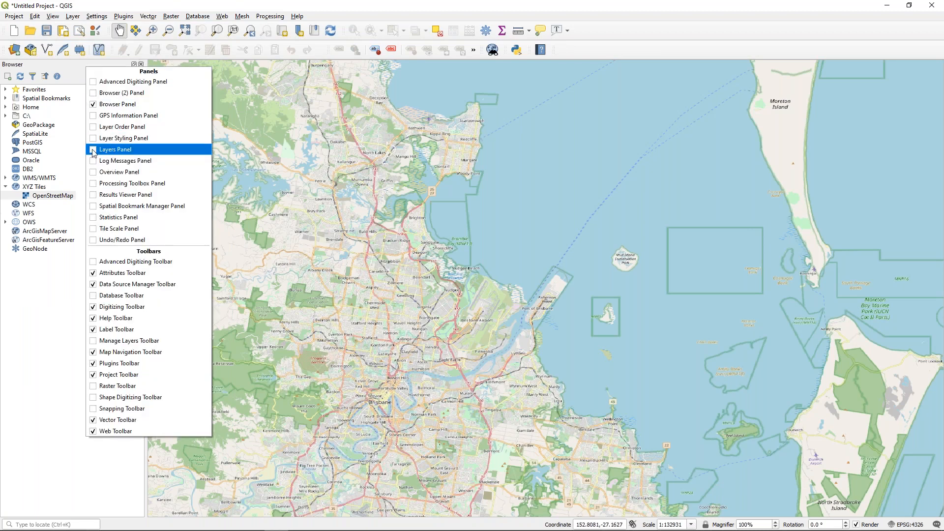
left_click(93, 151)
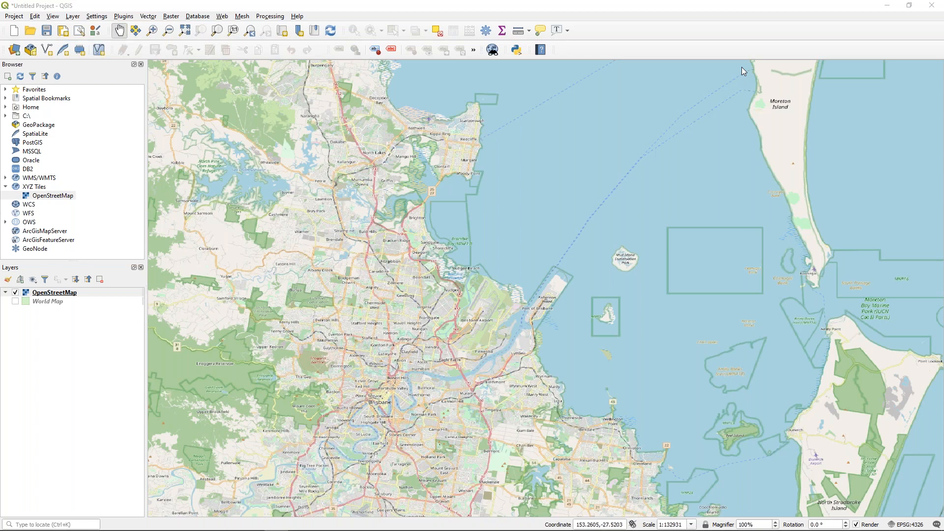
Step: Switch to the QGIS 11 June 2020 presentation in Google Slides and open the Queensland Web Map link on the "Some data" slide
key("alt+Tab")
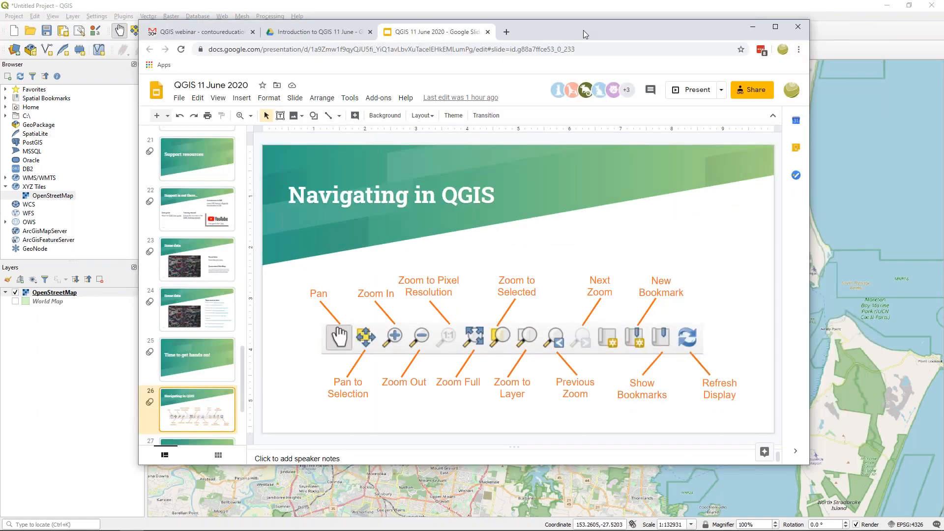
left_click_drag(585, 33, 554, 32)
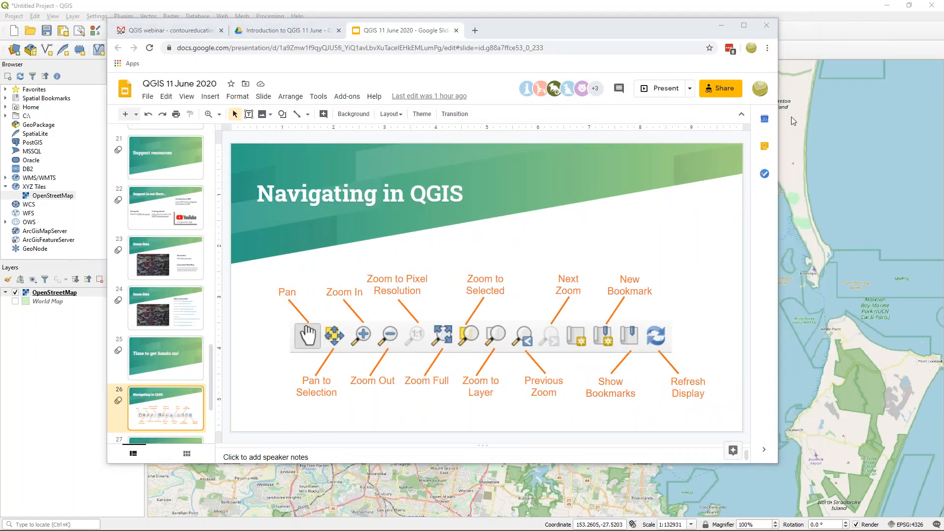
left_click(170, 266)
left_click(635, 357)
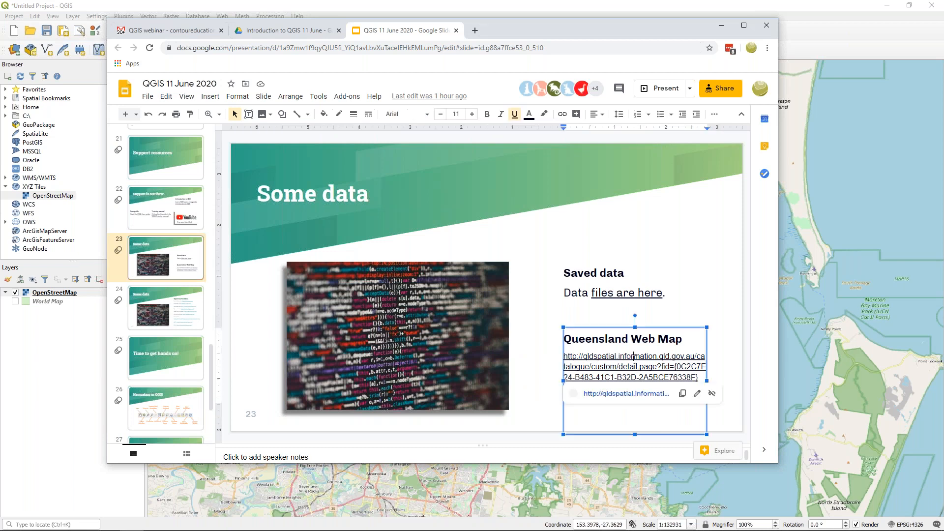
left_click(632, 394)
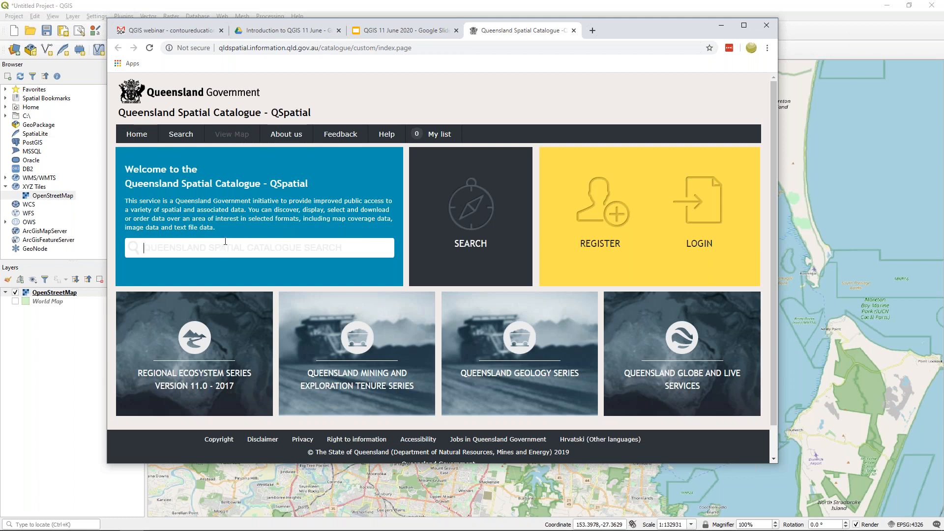
Step: Open the Queensland Spatial Catalogue's search results for Service content
left_click(186, 243)
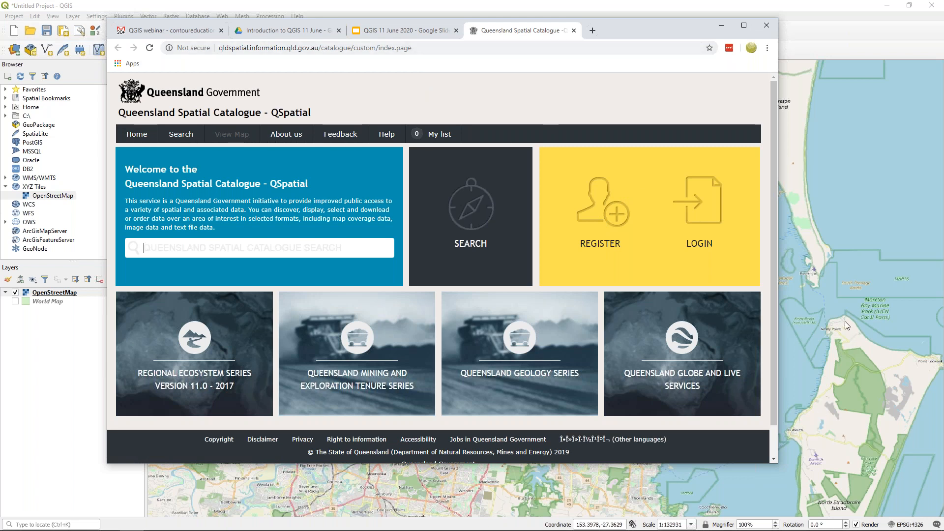
left_click(848, 187)
left_click(204, 247)
left_click(185, 138)
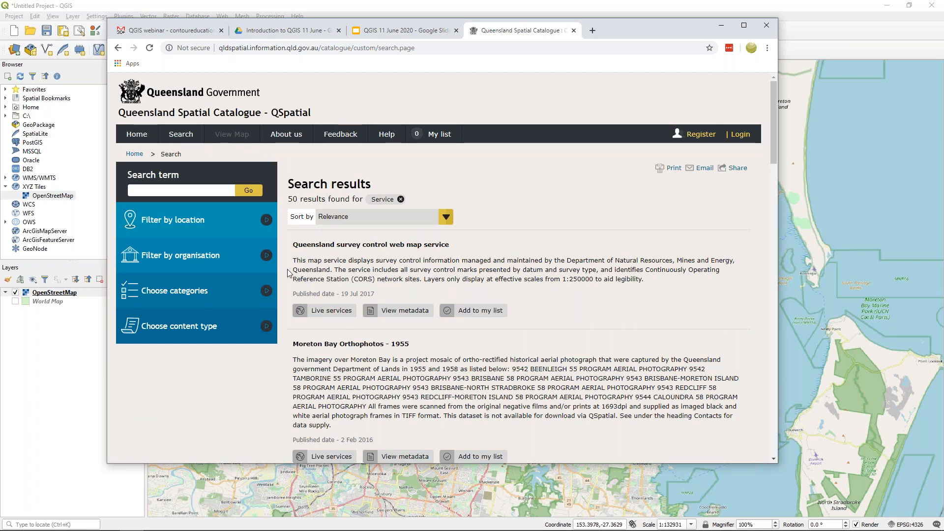
Step: Expand the content type filter and review the first page of Service results in the catalogue
left_click(191, 331)
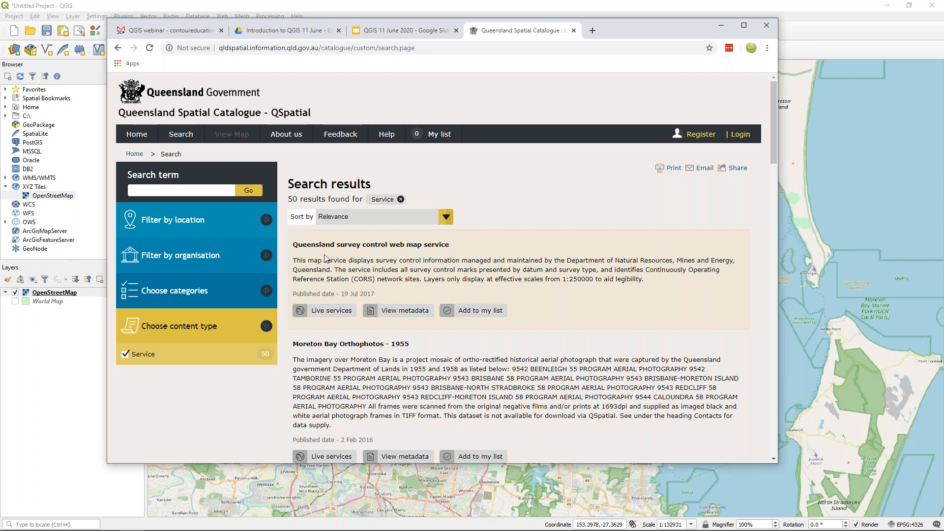
scroll(376, 299, "down", 3)
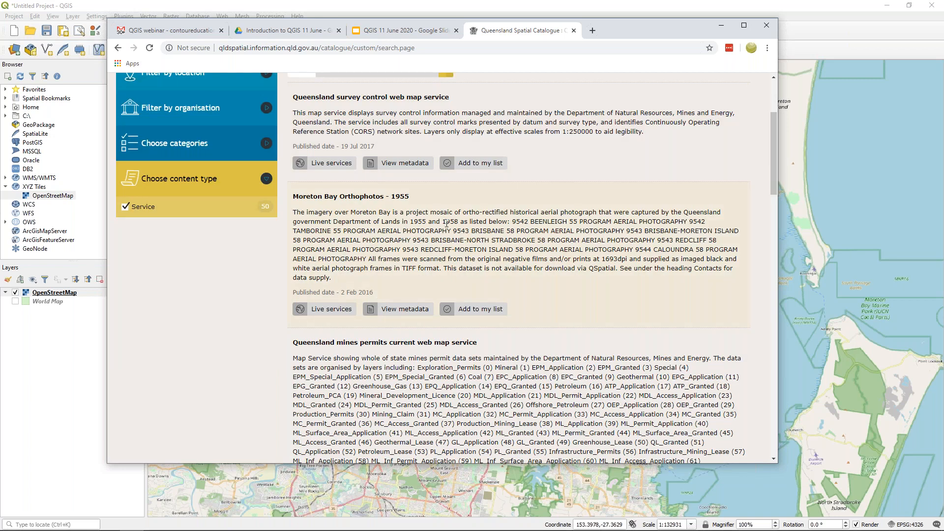
scroll(315, 158, "down", 1)
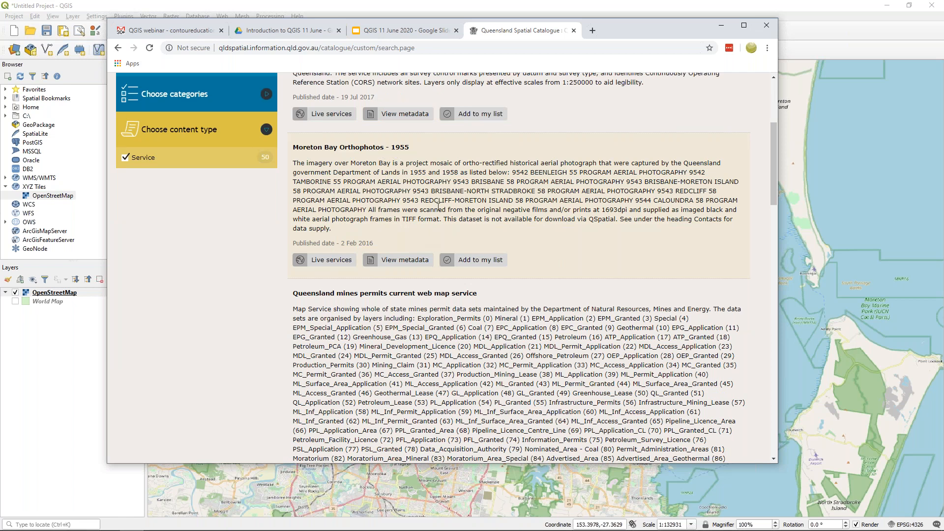
scroll(439, 206, "down", 4)
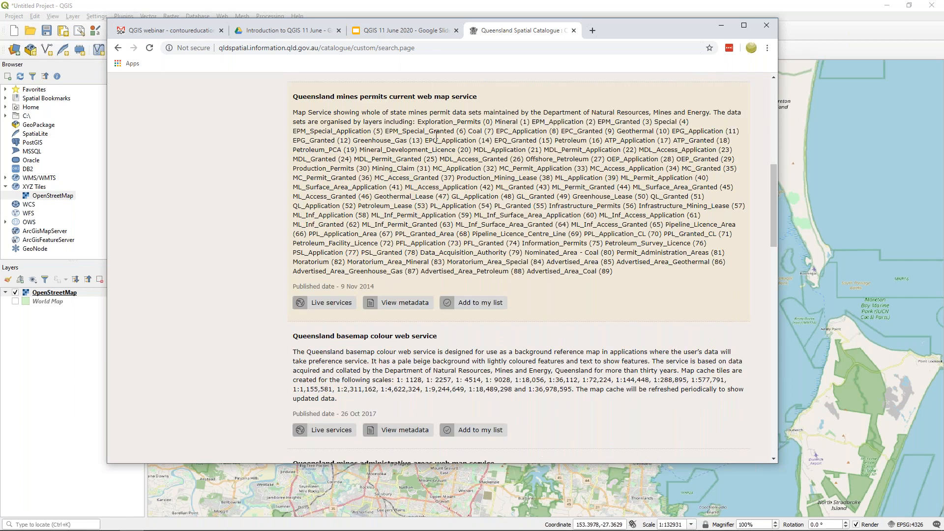
scroll(437, 135, "down", 4)
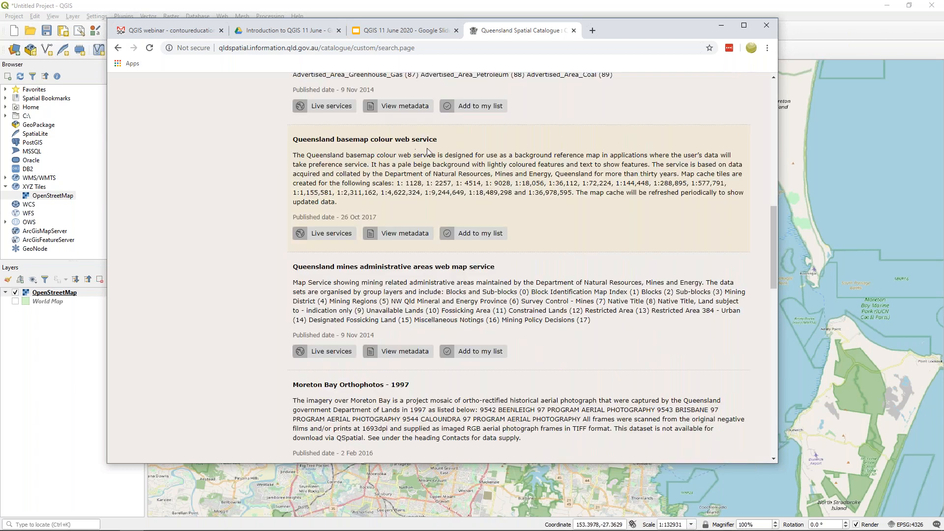
scroll(467, 164, "down", 7)
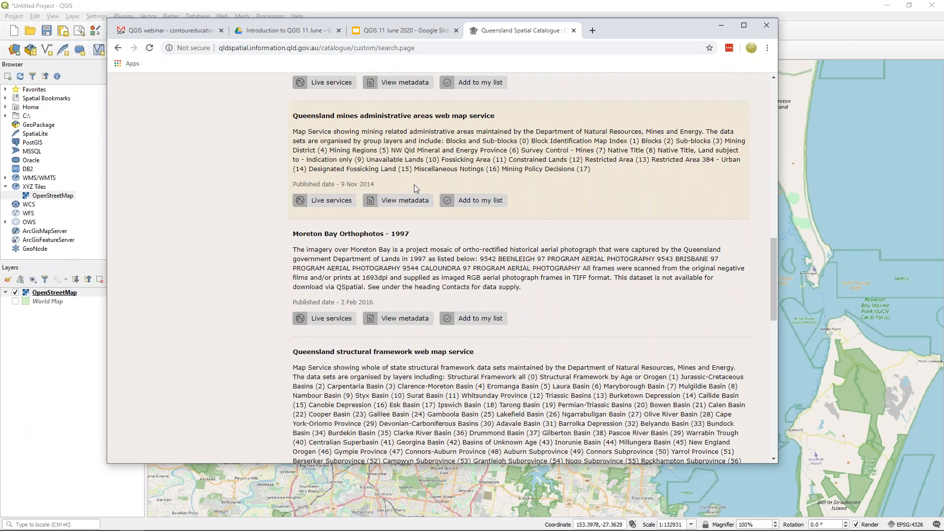
scroll(361, 176, "down", 10)
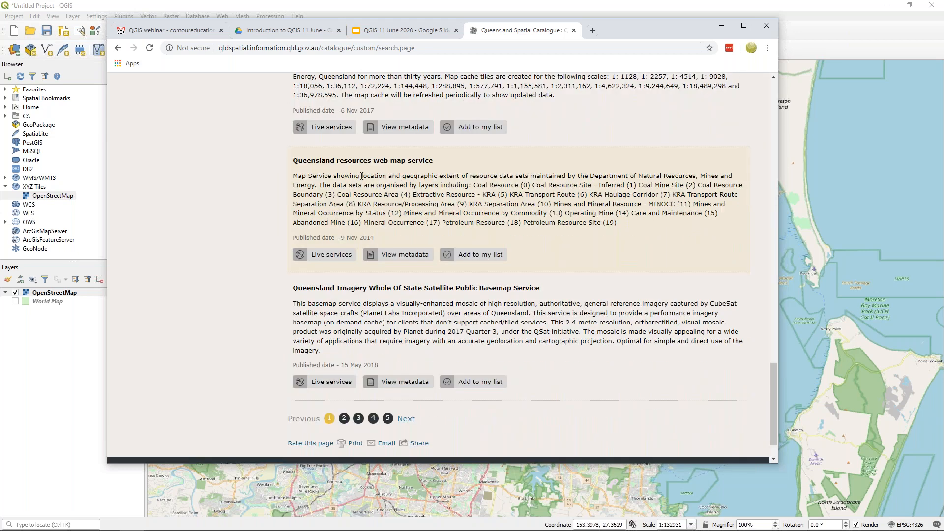
scroll(506, 291, "down", 1)
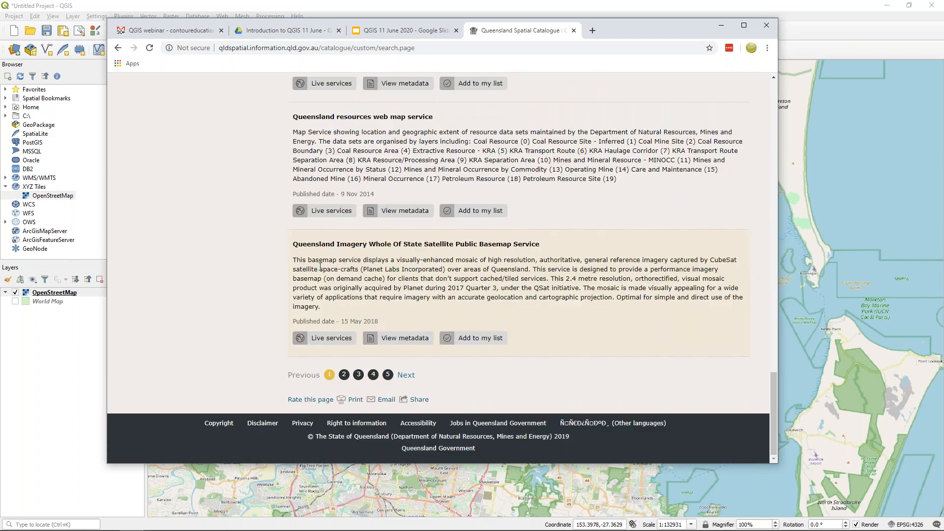
Step: Open the live services of the Queensland Imagery Whole Of State Satellite Public Basemap Service and copy its WMS link
left_click(323, 338)
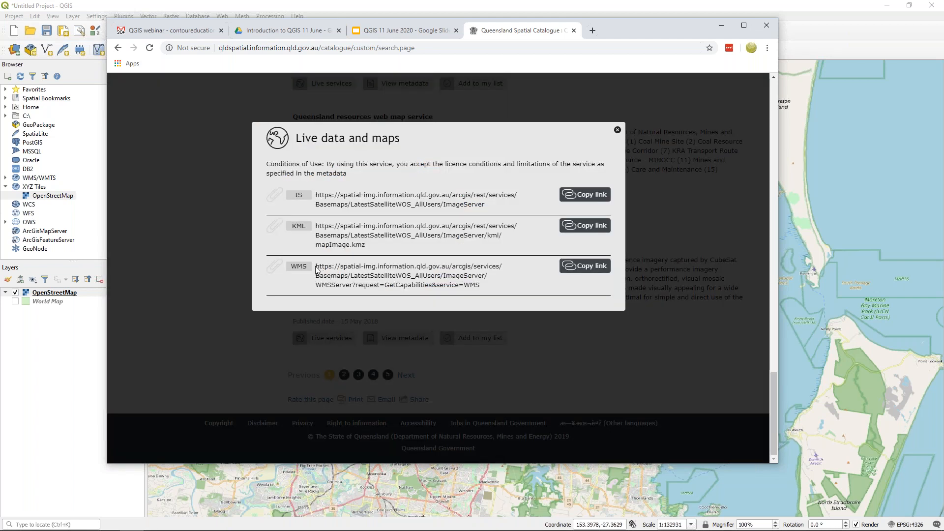
left_click_drag(316, 266, 319, 267)
left_click(591, 266)
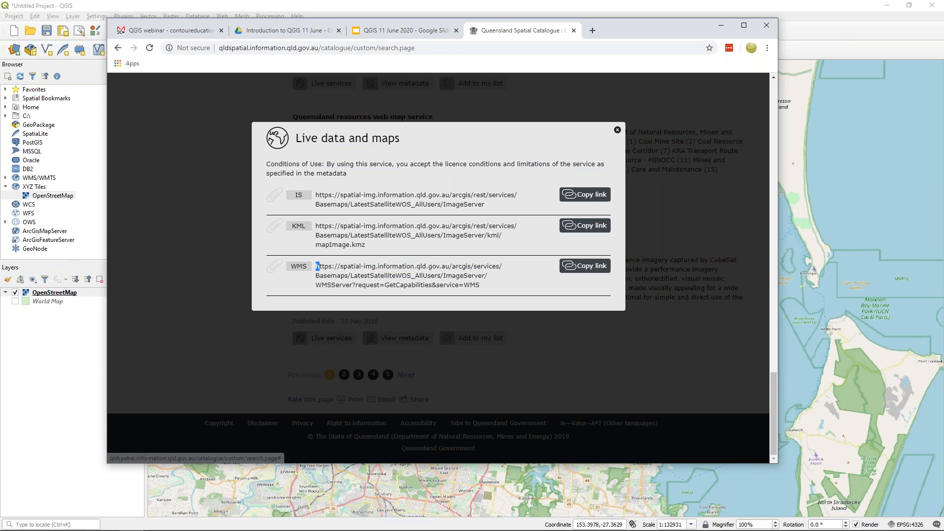
left_click(480, 284, "shift")
left_click(541, 275)
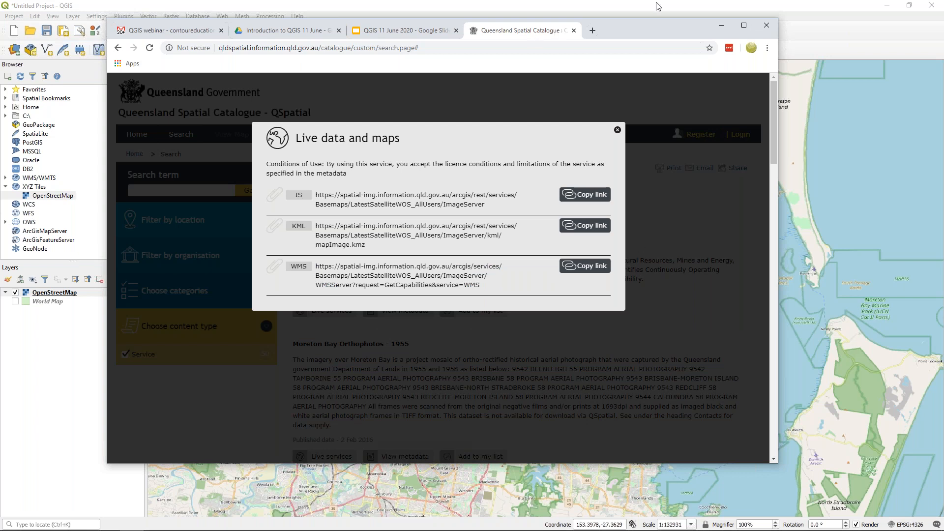
Step: Switch to QGIS and create a WMS/WMTS connection named QGOV using the copied WMS URL
left_click(830, 16)
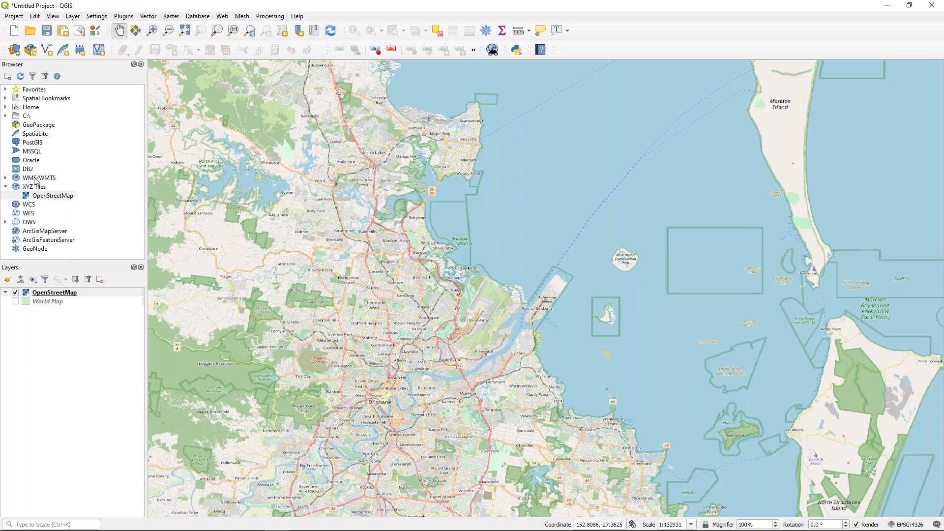
left_click(5, 178)
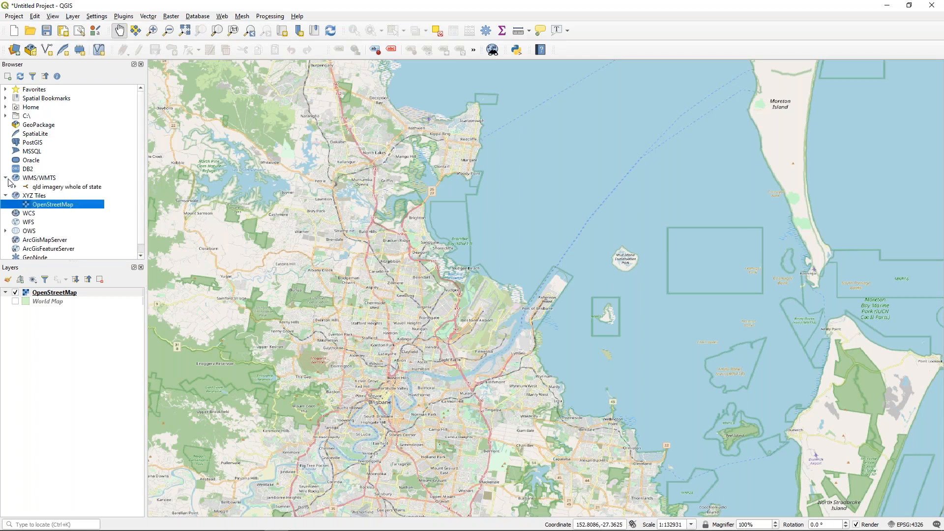
left_click(32, 179)
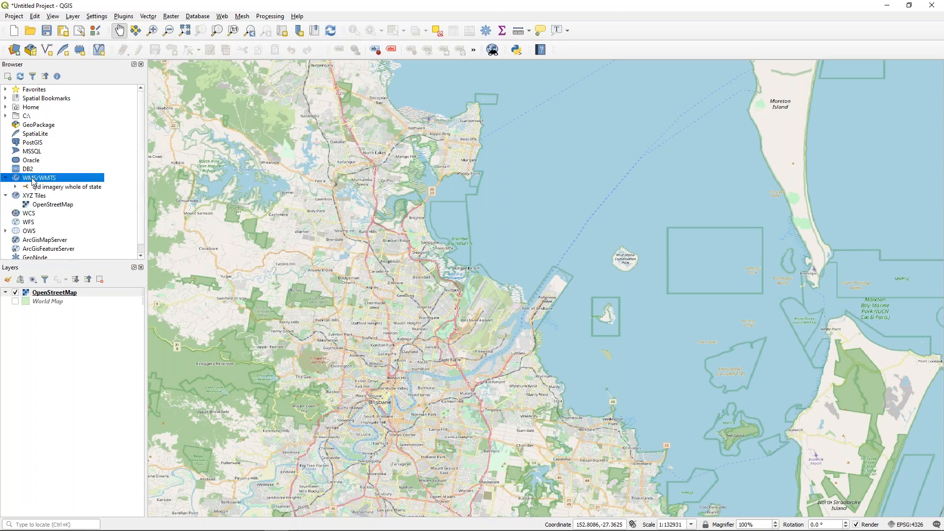
right_click(32, 180)
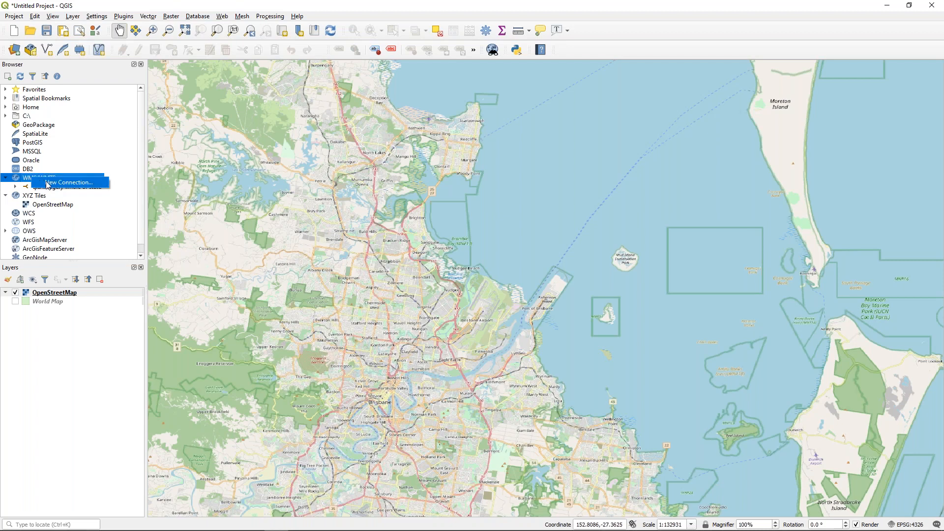
left_click(48, 183)
left_click(420, 206)
key("ctrl+v")
left_click(424, 190)
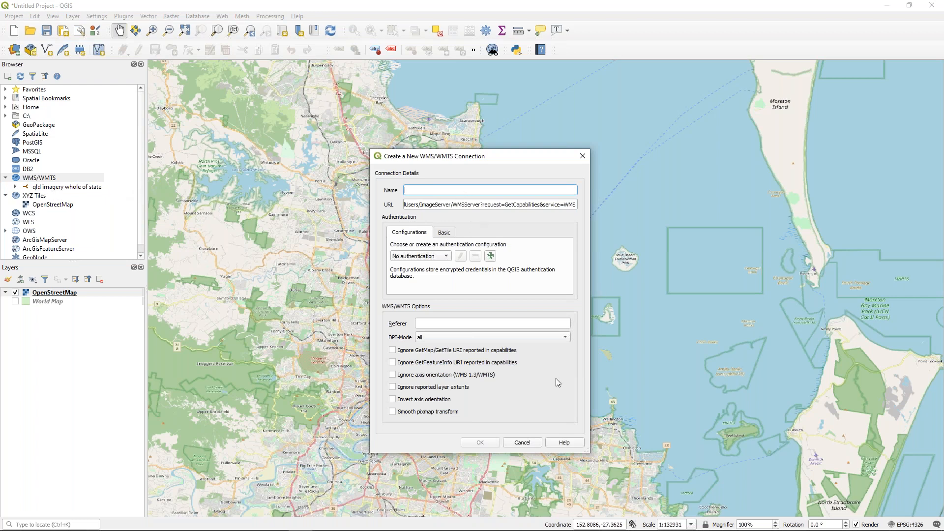
type("QGOV")
left_click(477, 443)
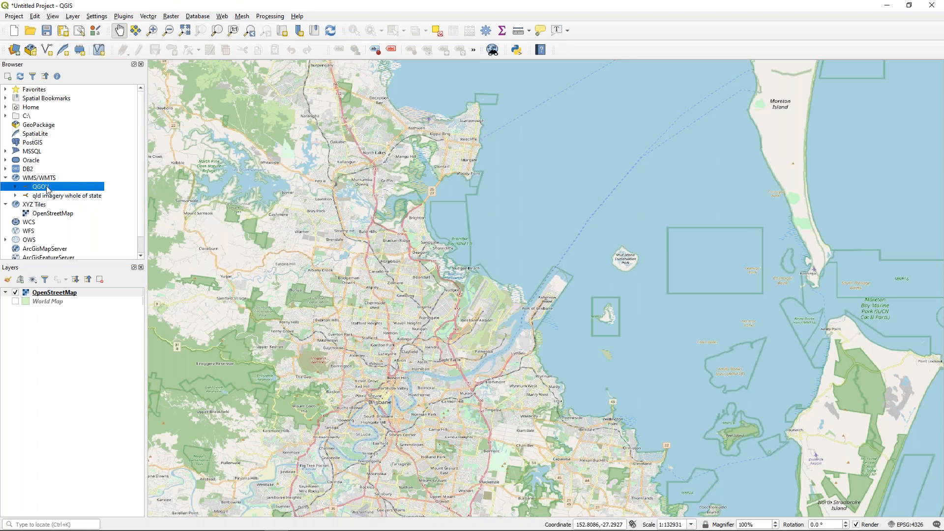
Step: Add the LatestSatelliteWOS_AllUsers layer from the QGOV connection to the project and hide the OpenStreetMap layer
right_click(42, 188)
left_click(40, 188)
left_click(15, 186)
left_click(71, 200)
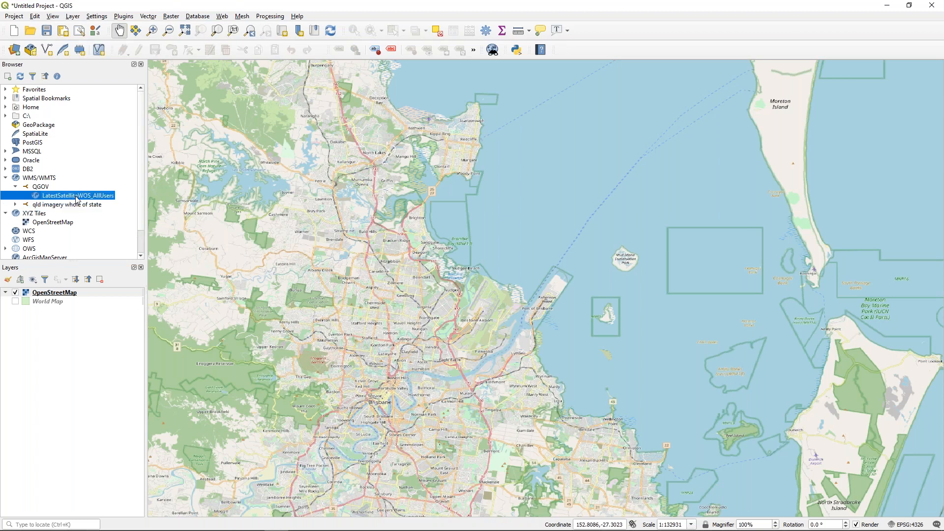
right_click(74, 197)
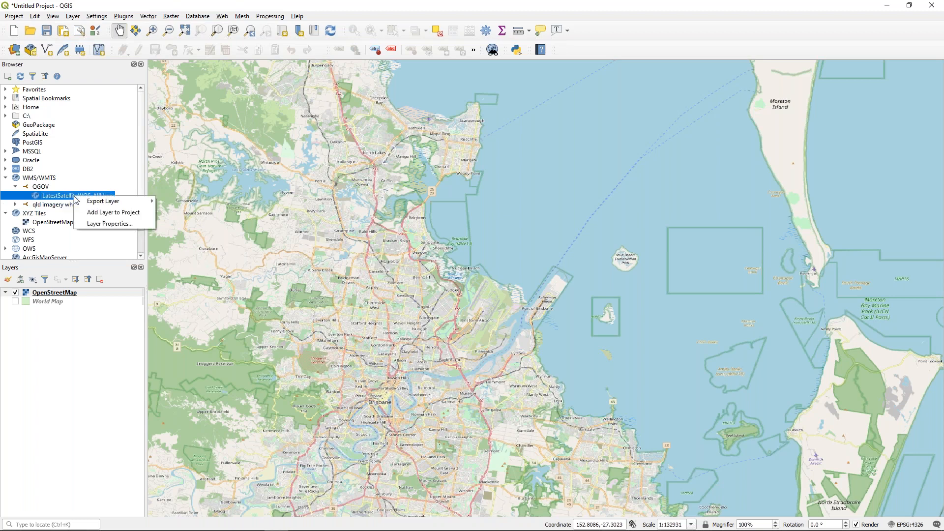
left_click(123, 212)
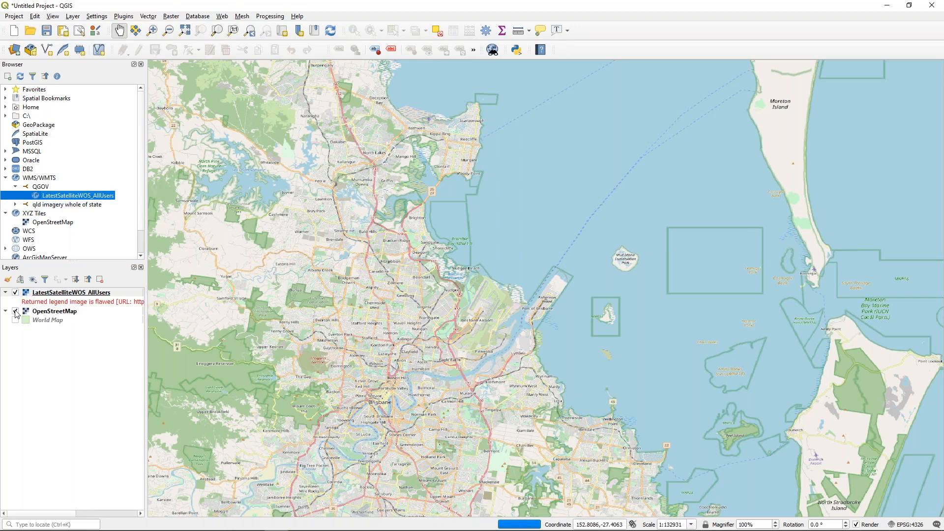
left_click(15, 312)
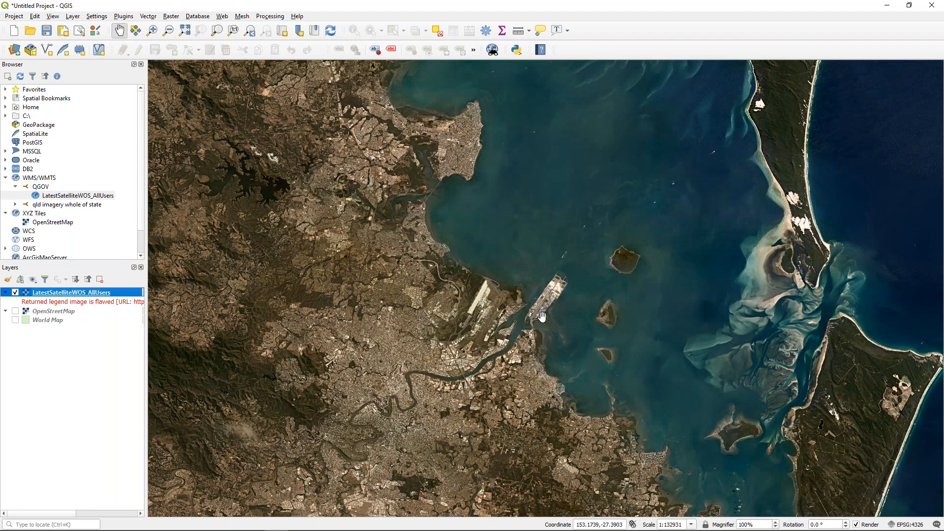
Step: Examine the satellite imagery of the port and Moreton Bay at close and wide scales
scroll(542, 316, "up", 1)
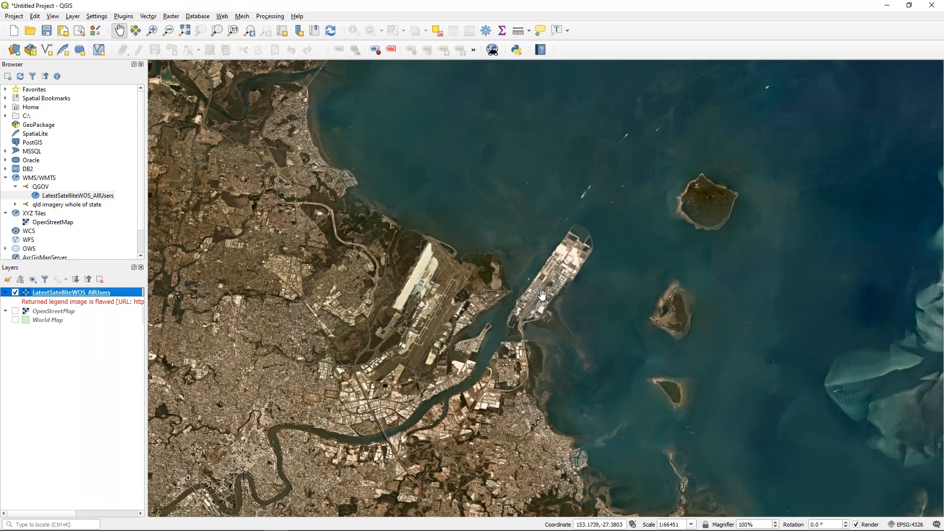
scroll(542, 295, "up", 1)
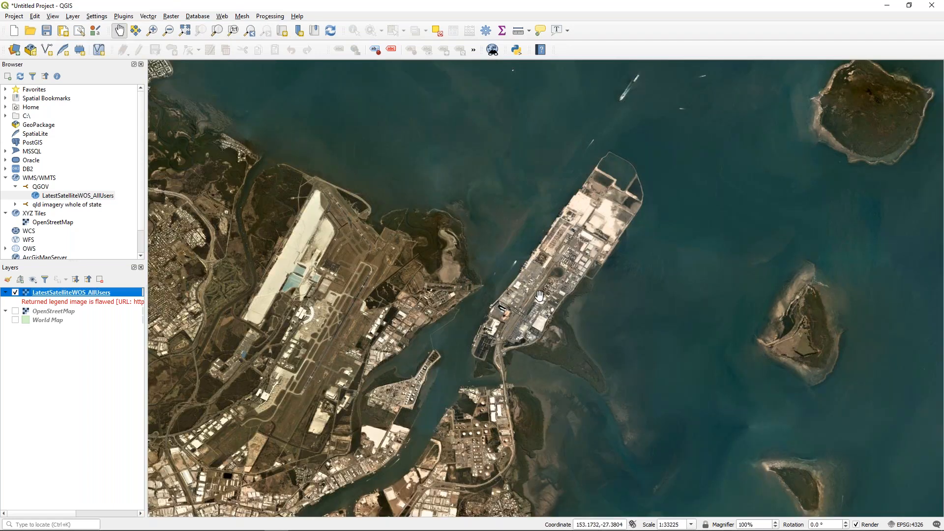
scroll(539, 295, "up", 1)
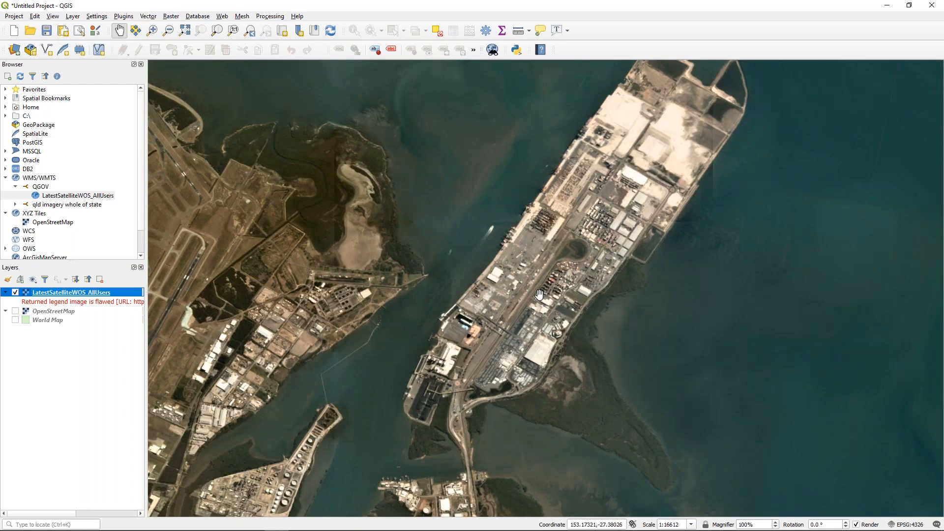
scroll(539, 294, "up", 1)
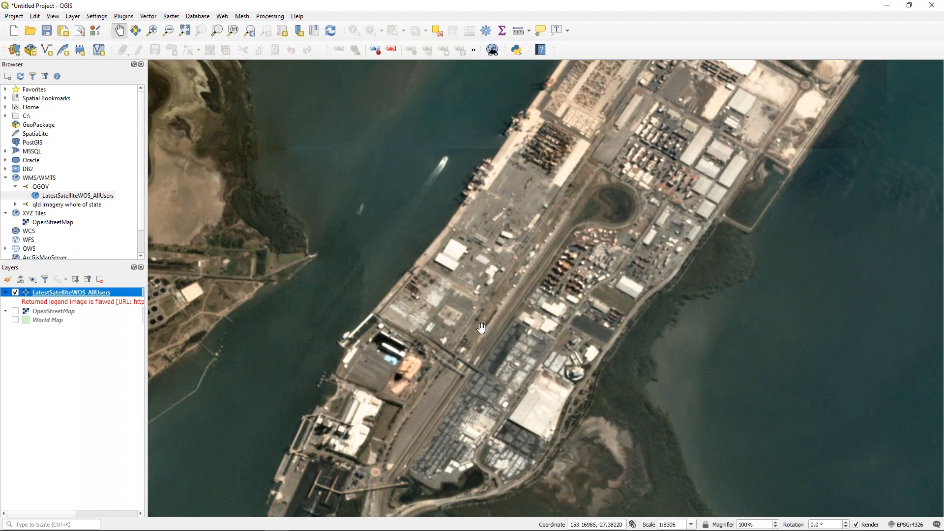
scroll(481, 328, "up", 1)
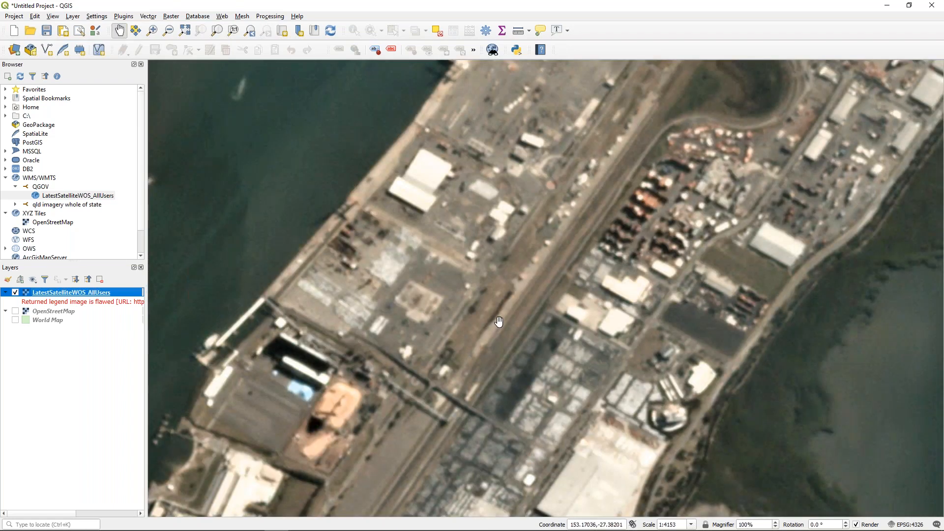
scroll(494, 323, "down", 4)
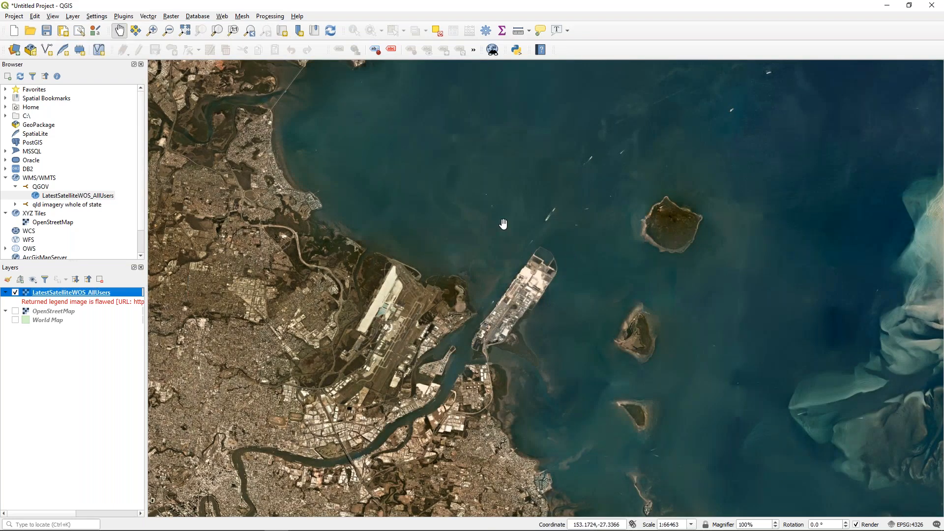
left_click_drag(533, 185, 539, 257)
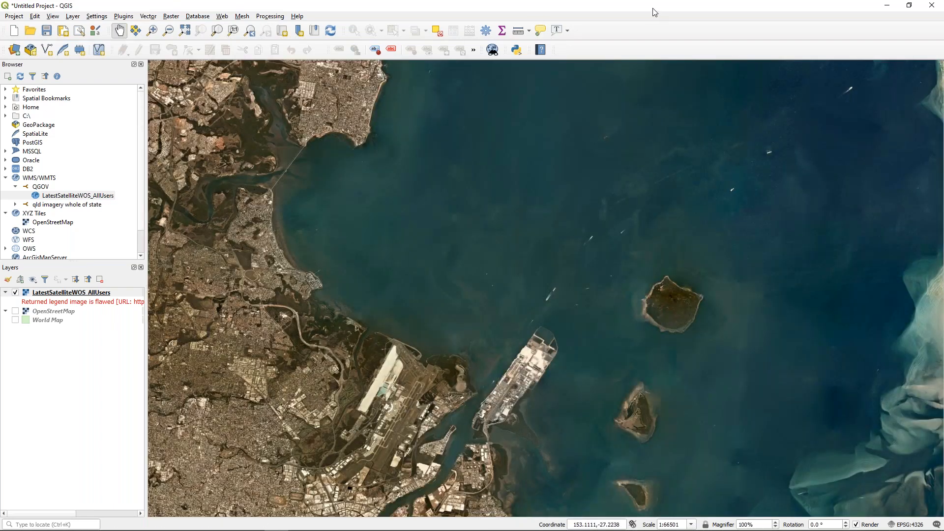
scroll(512, 251, "down", 3)
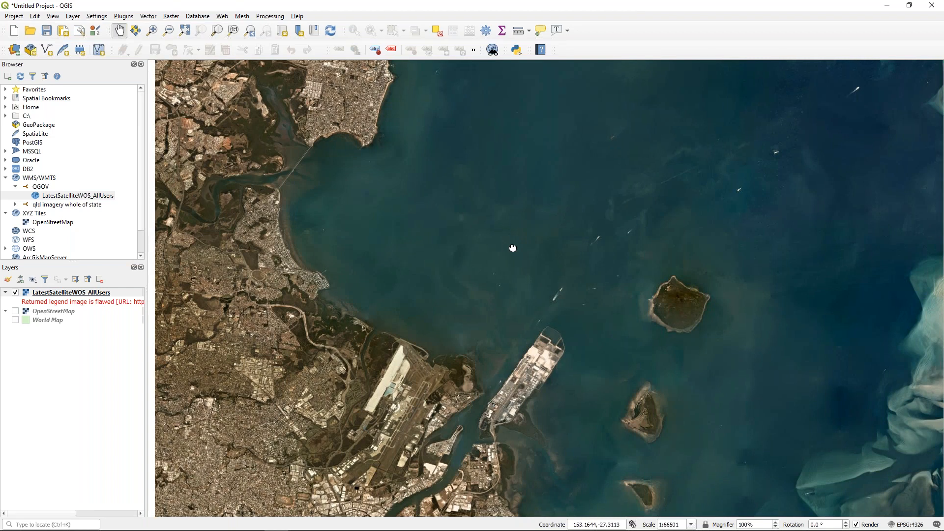
Step: Restore the QGIS window to a smaller size and arrange it alongside the browser window on the desktop
double_click(669, 11)
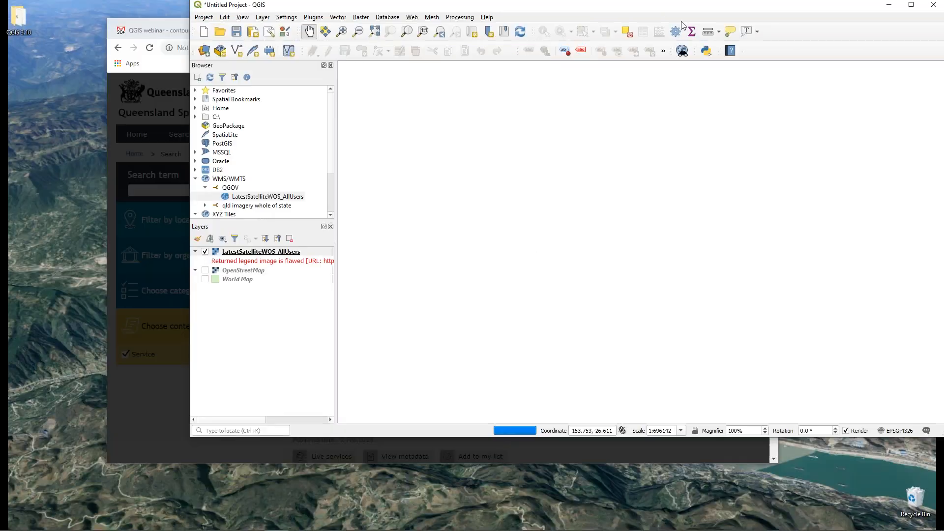
left_click_drag(681, 22, 608, 25)
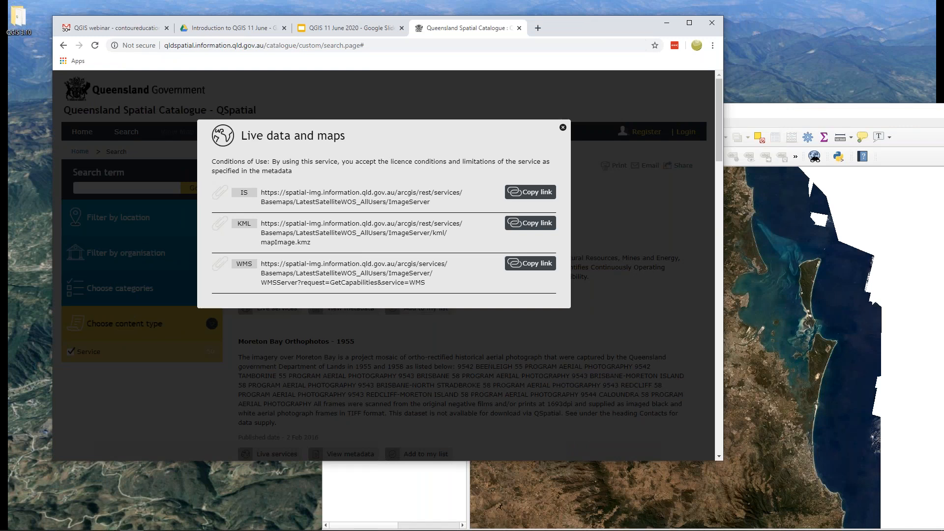
left_click(819, 118)
left_click_drag(819, 119, 764, 51)
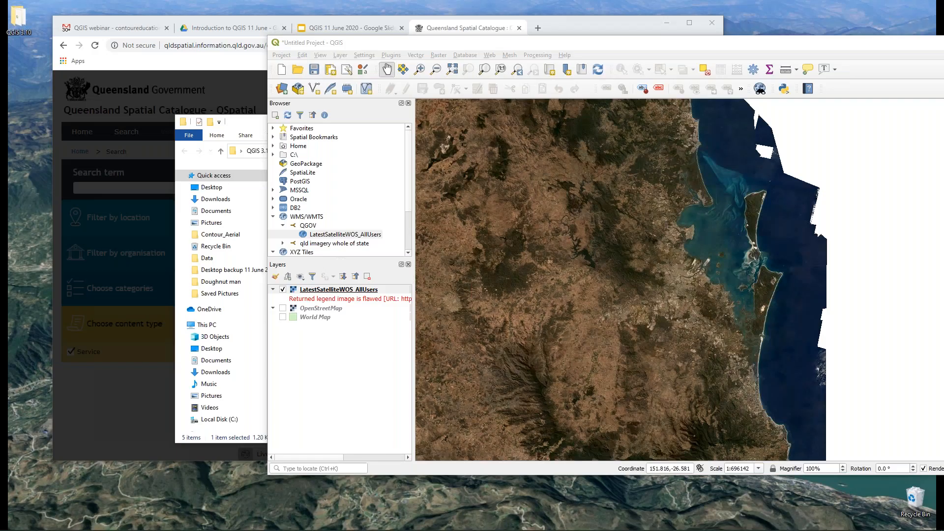
Step: Switch to File Explorer and open the GIS DataBase folder inside Documents
key("alt+Tab")
left_click_drag(438, 126, 371, 126)
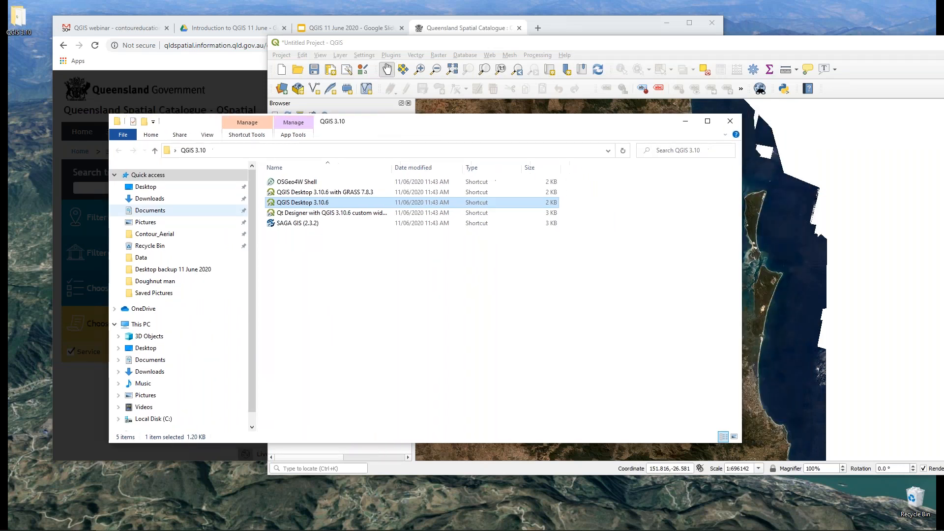
left_click(150, 210)
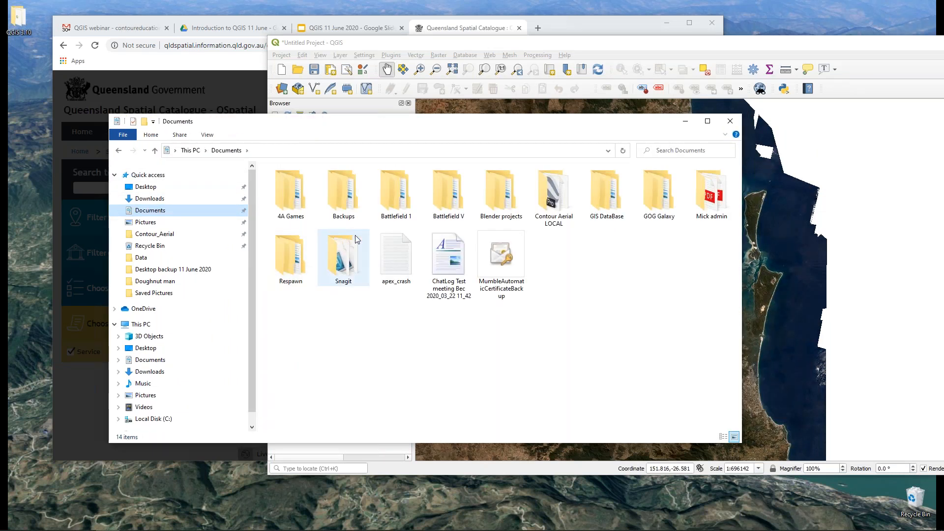
double_click(605, 199)
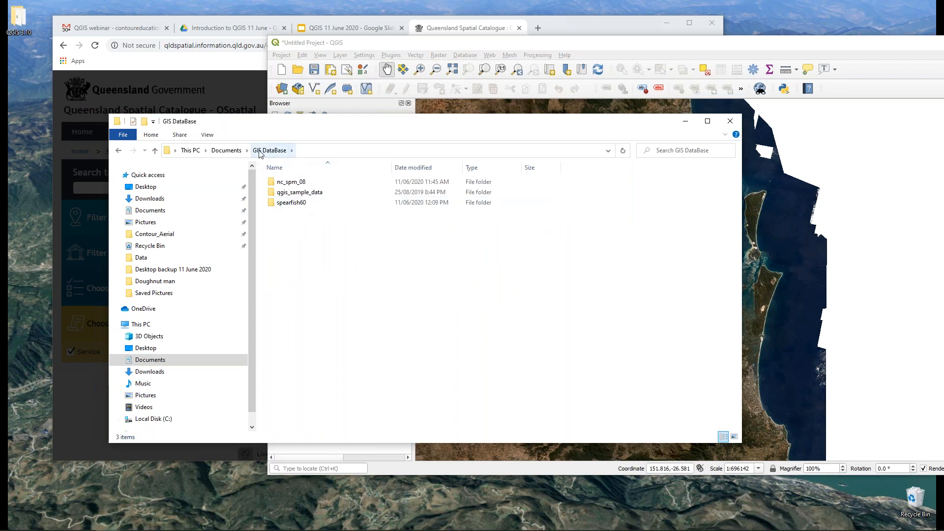
left_click(226, 150)
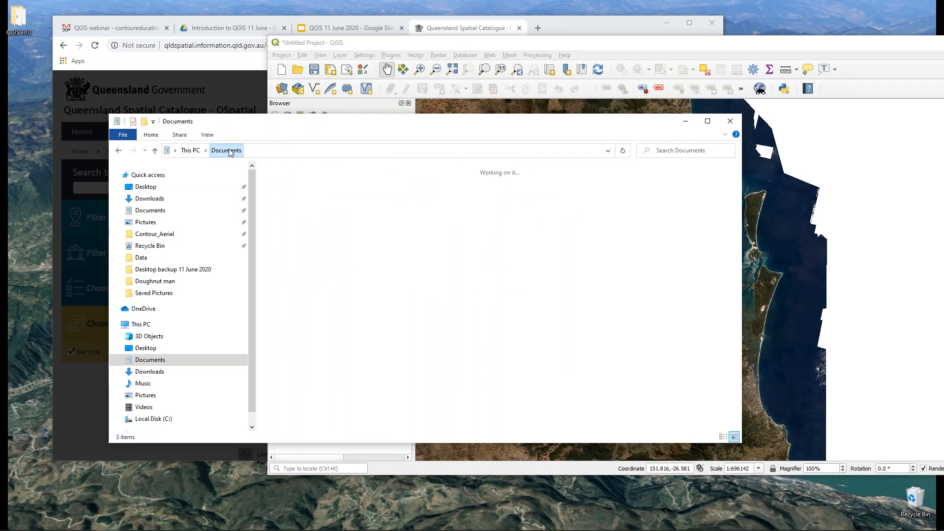
double_click(550, 200)
double_click(306, 220)
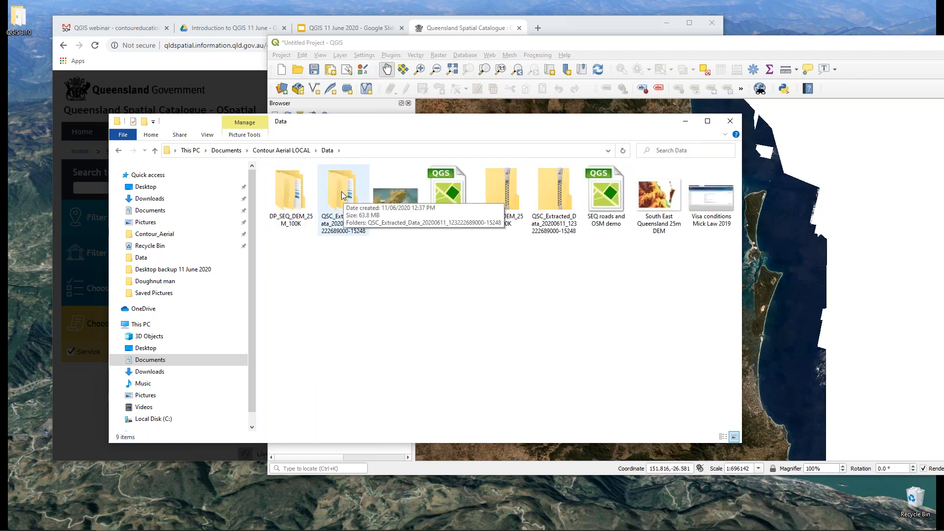
left_click_drag(499, 122, 441, 115)
double_click(284, 193)
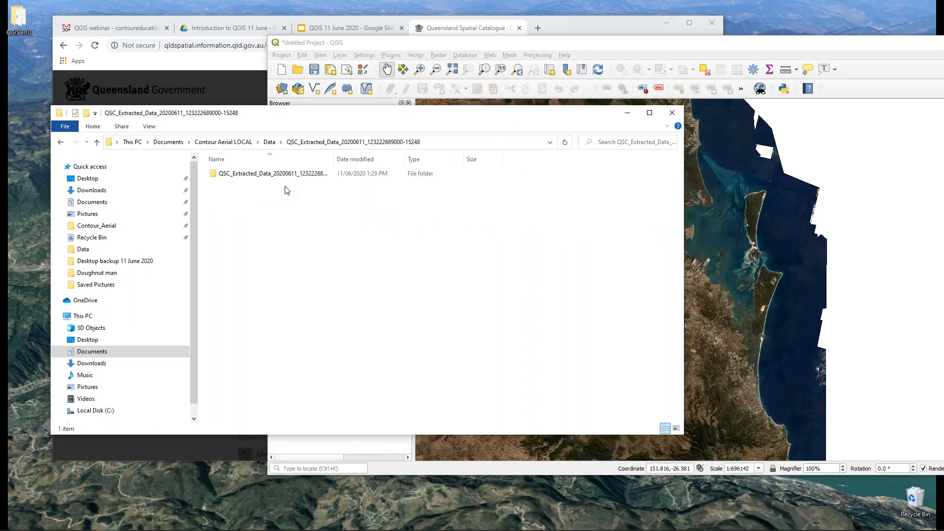
double_click(242, 175)
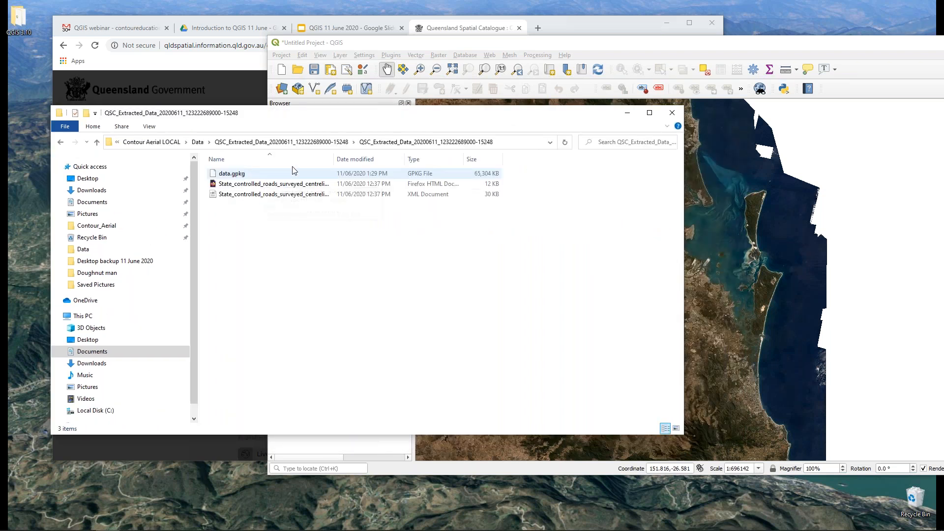
Step: Add data.gpkg from the extracted data folder to the project as the top layer and maximize the QGIS window
left_click_drag(349, 120, 708, 239)
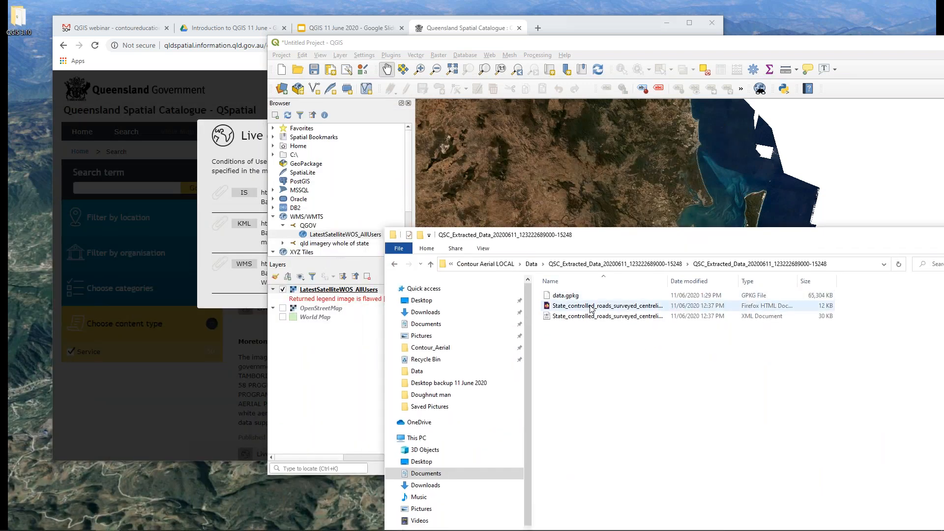
left_click_drag(566, 295, 339, 367)
left_click_drag(533, 235, 280, 148)
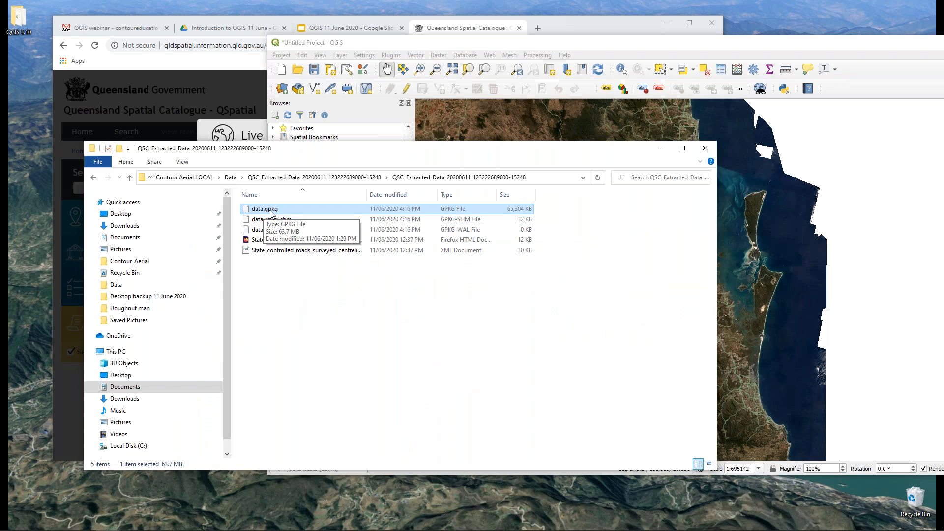
left_click(659, 150)
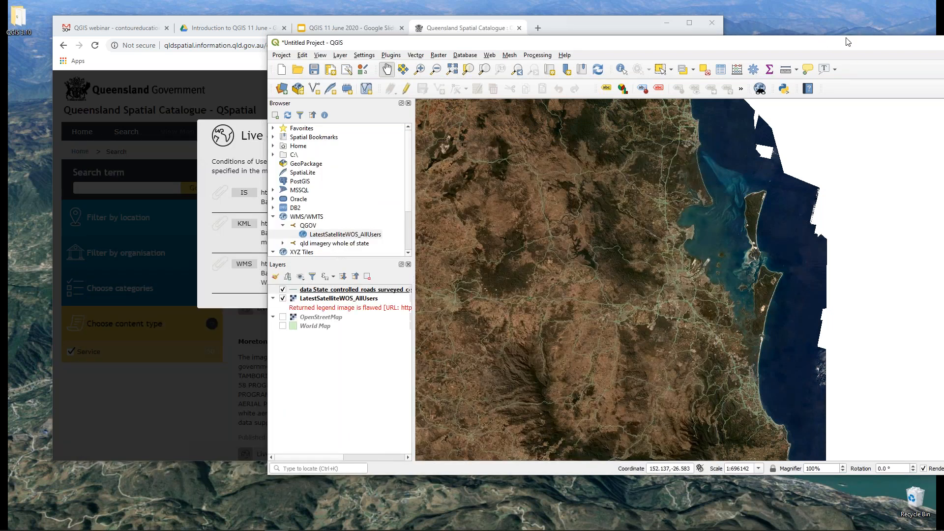
left_click_drag(872, 45, 560, 90)
left_click(684, 87)
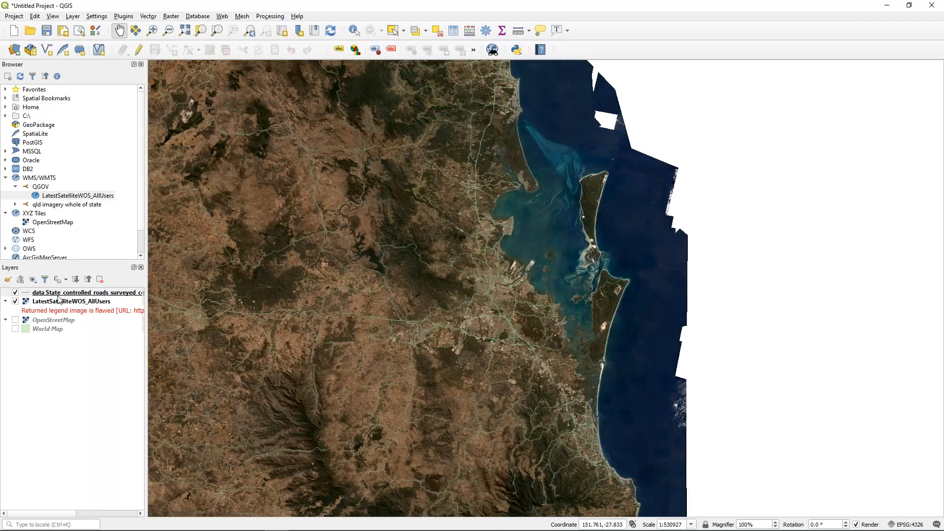
Step: Set the line color of the State_controlled_roads_surveyed_centreline layer to yellow #e6f055
right_click(26, 294)
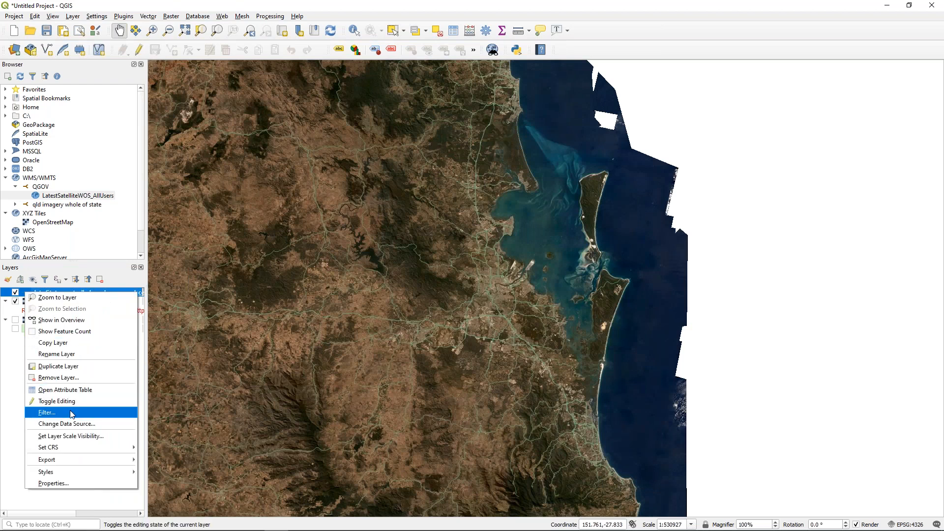
left_click(62, 483)
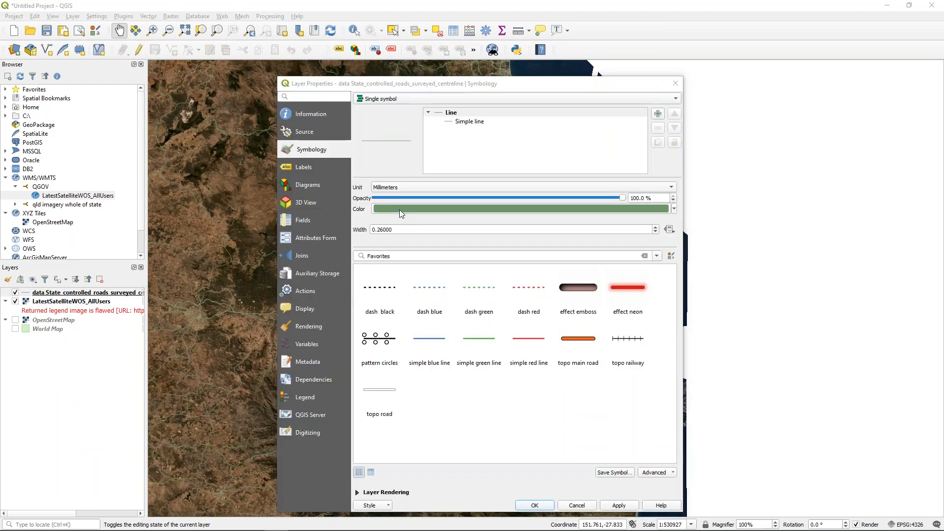
left_click(400, 213)
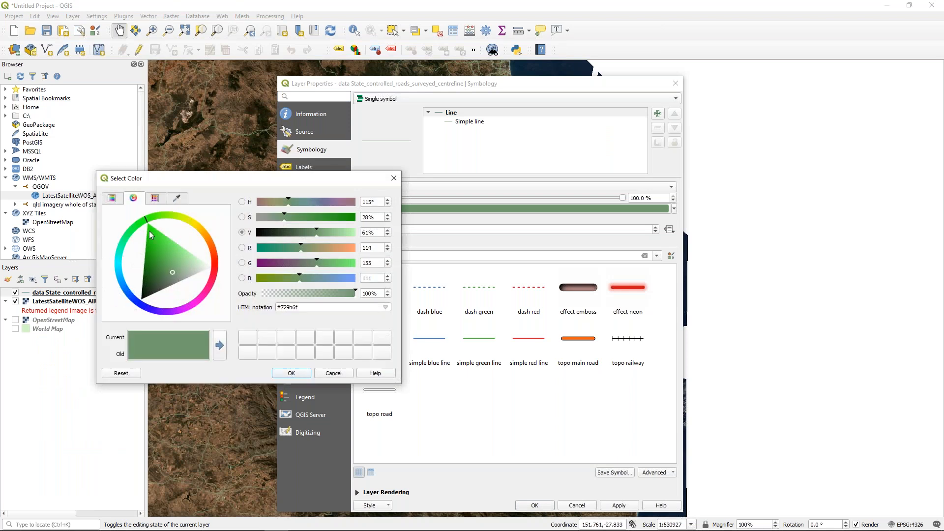
left_click_drag(146, 222, 188, 228)
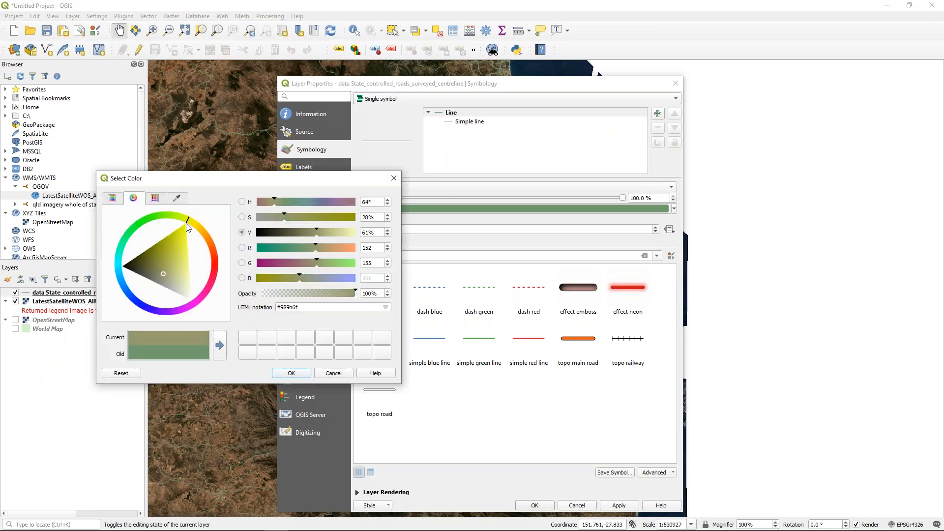
left_click(183, 251)
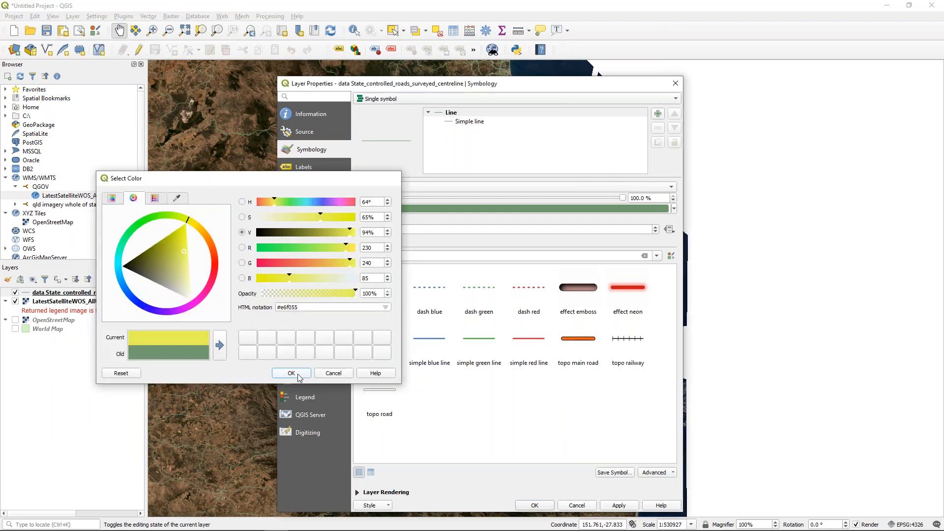
left_click(291, 373)
left_click(534, 505)
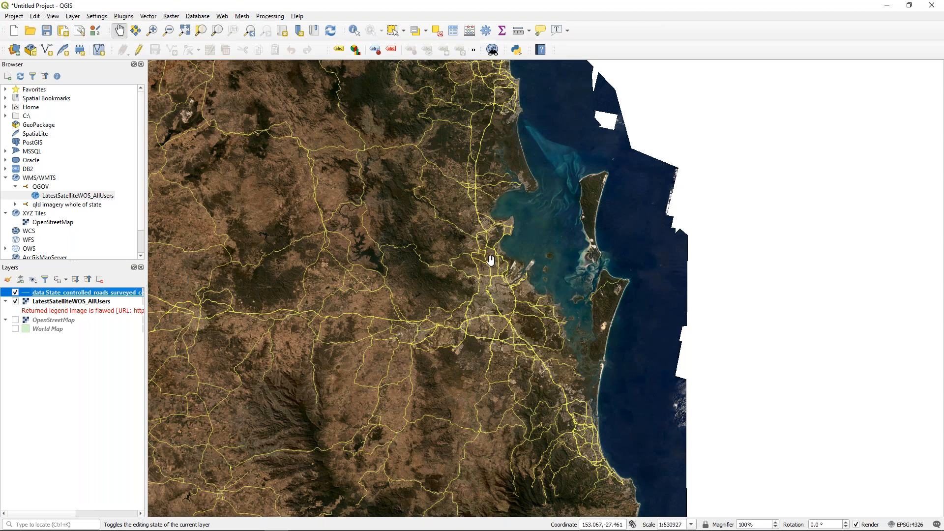
left_click_drag(484, 121, 475, 179)
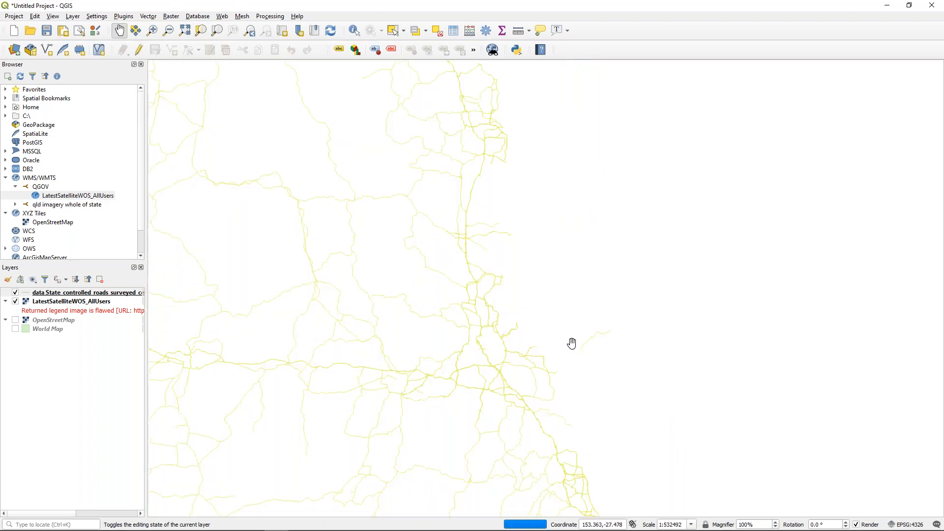
scroll(610, 333, "up", 1)
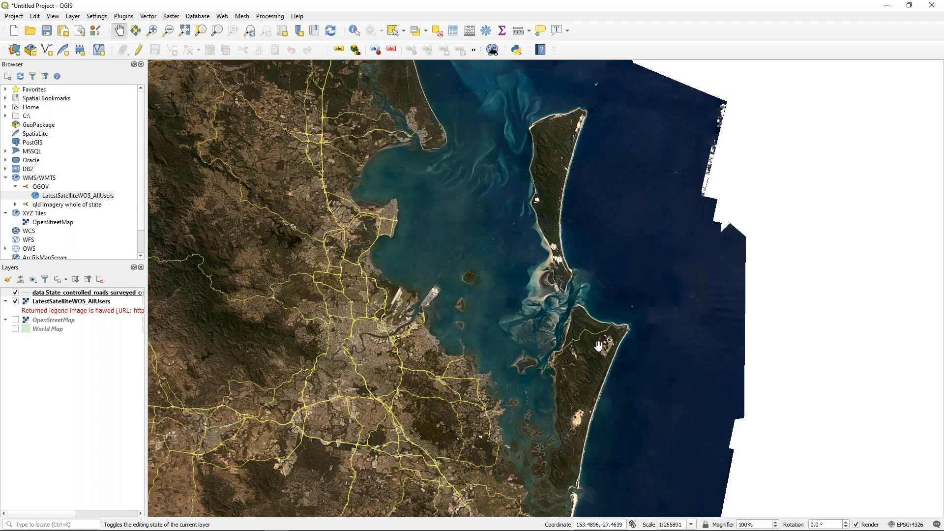
scroll(599, 346, "up", 2)
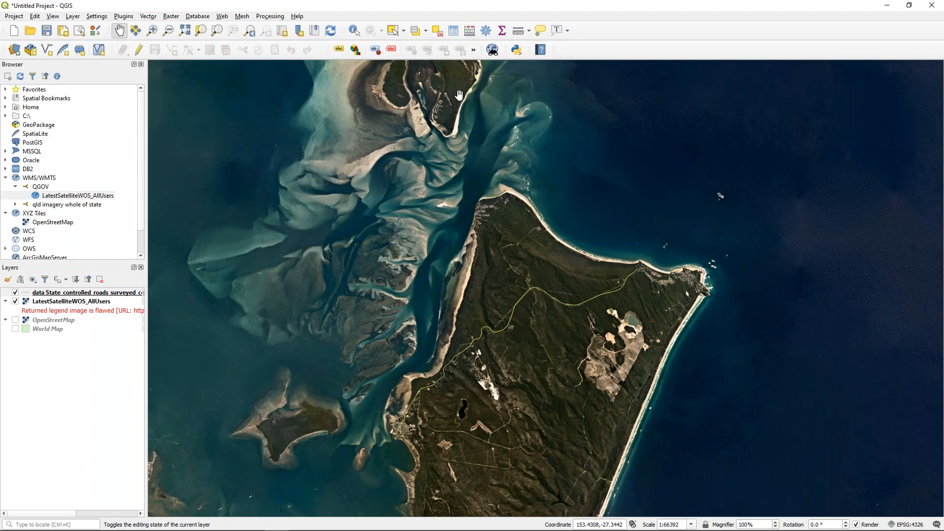
Step: Switch to the browser, select the catalogue page's web address and close the Live data and maps window
key("alt+Tab")
key("alt+Tab")
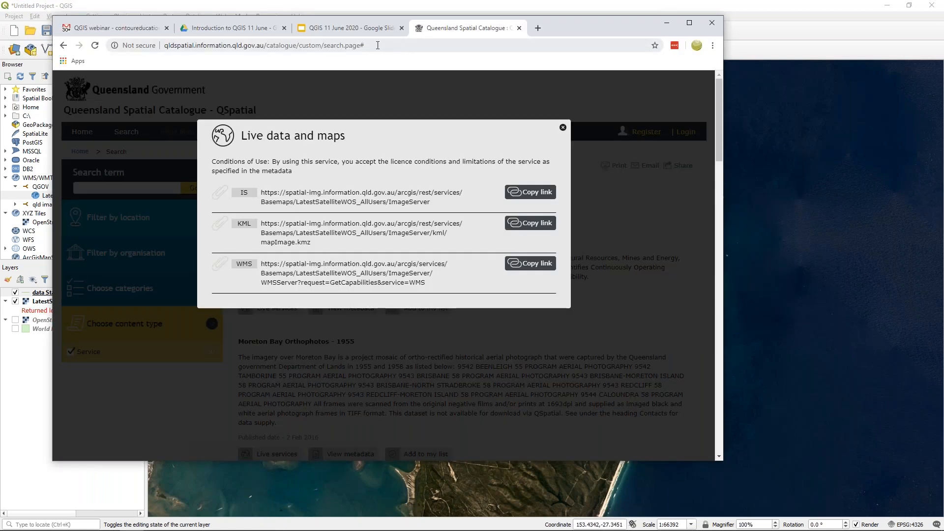
left_click(377, 45)
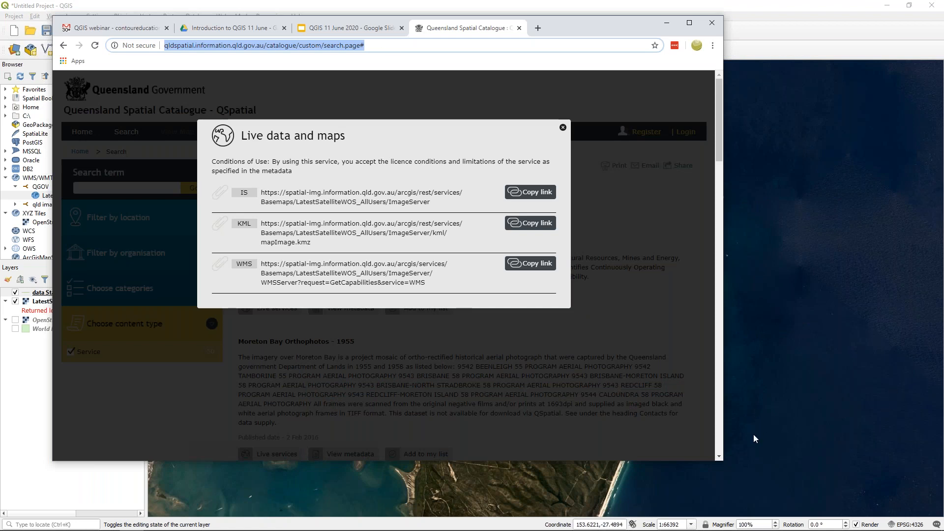
left_click(735, 388)
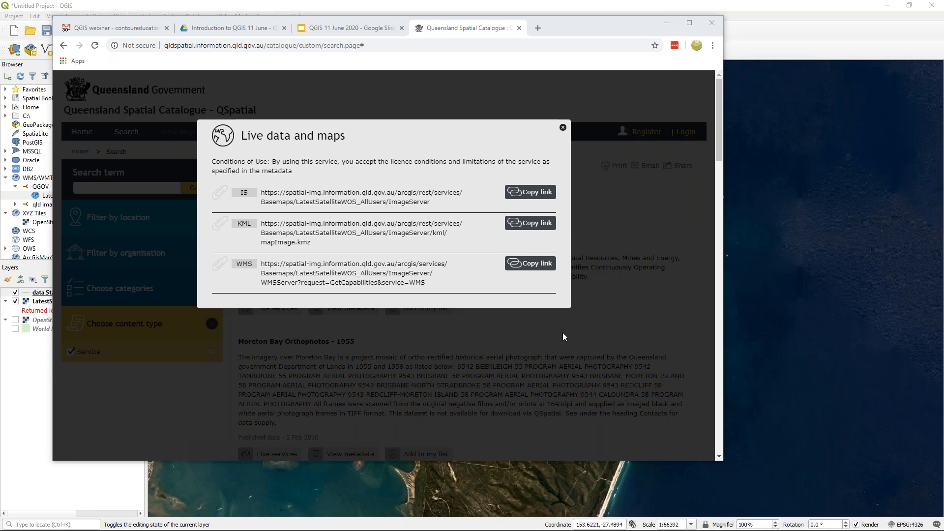
left_click(562, 129)
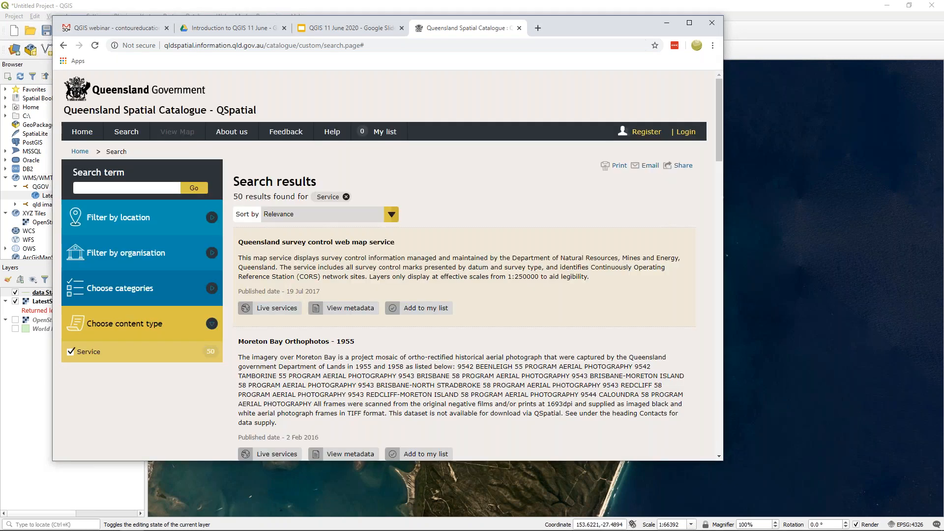
Step: Open the Queensland Imagery Whole Of State Satellite Public Basemap Service page from the search results and select its web address
scroll(403, 320, "down", 4)
scroll(404, 320, "down", 10)
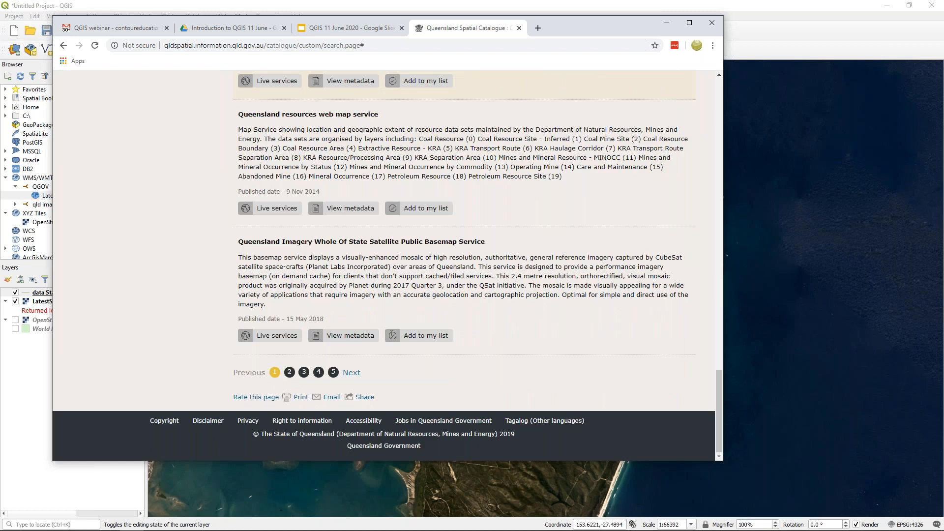
left_click(300, 242)
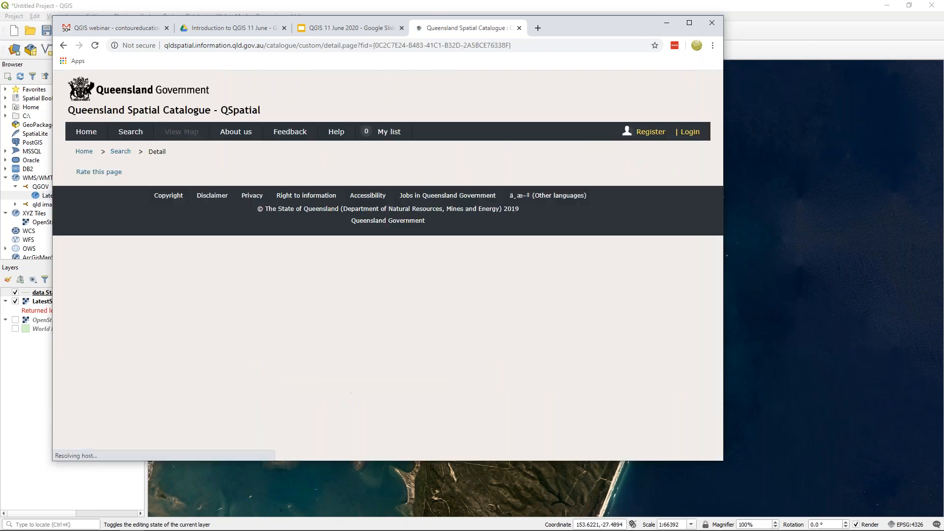
left_click(518, 47)
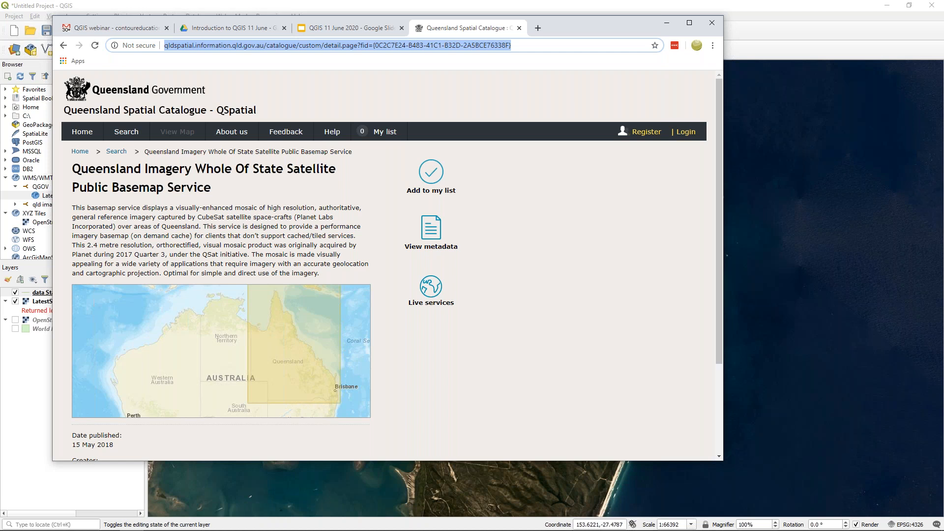
key("alt+Tab")
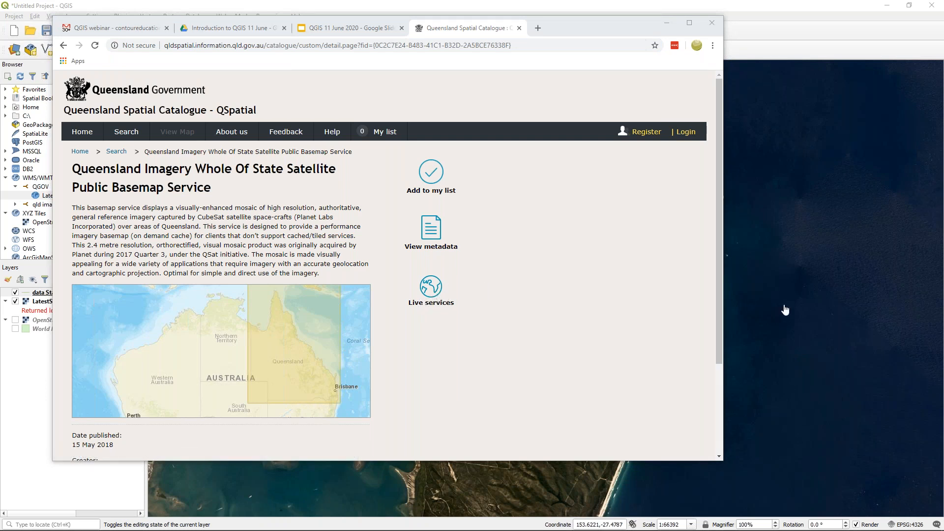
Step: Return to QGIS and set the line width of the state-controlled roads layer to 0.66 mm
left_click(826, 10)
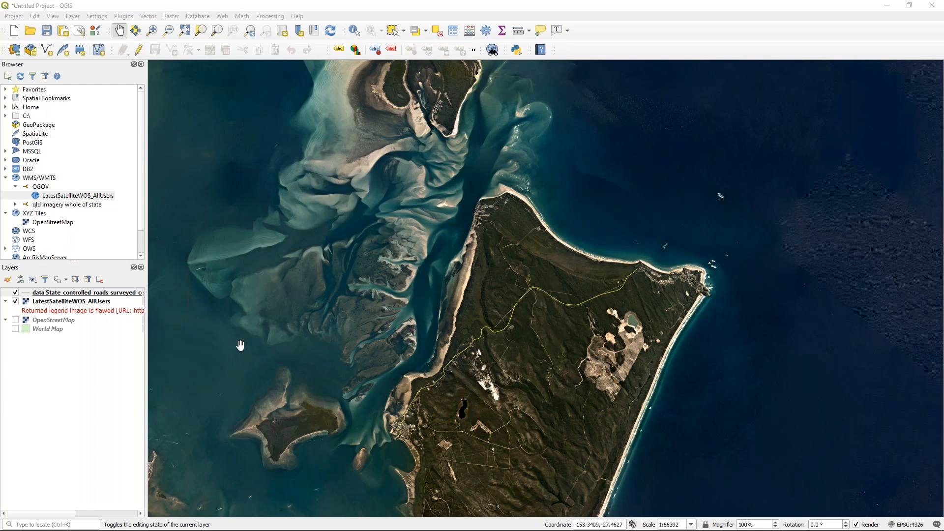
right_click(28, 292)
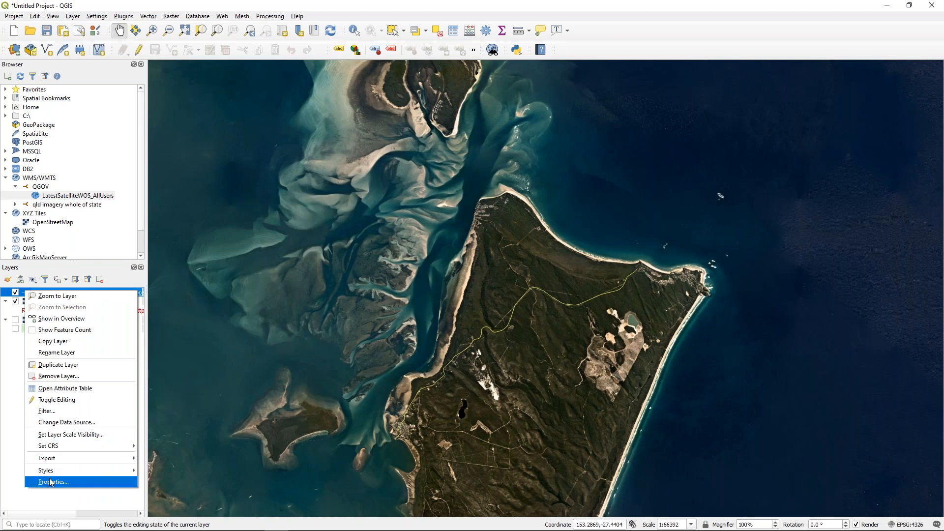
left_click(51, 482)
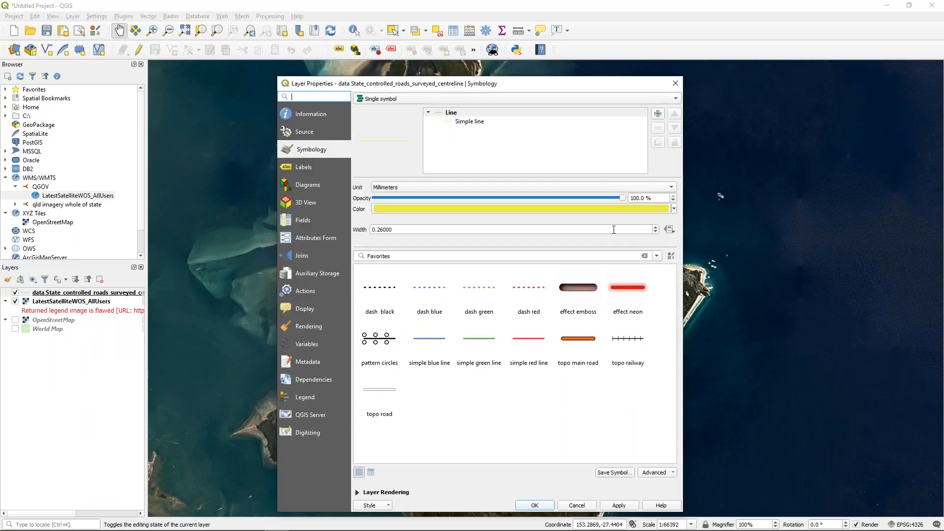
left_click(656, 228)
left_click(656, 227)
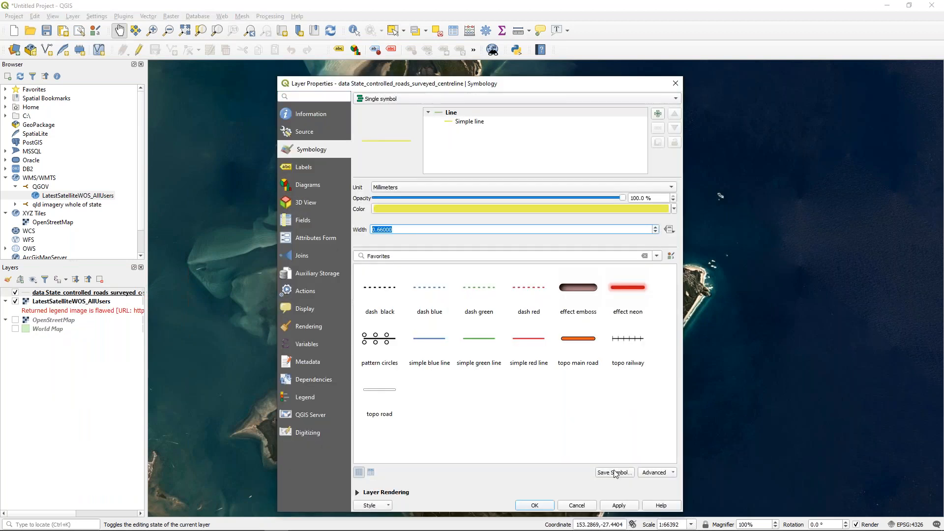
left_click(536, 506)
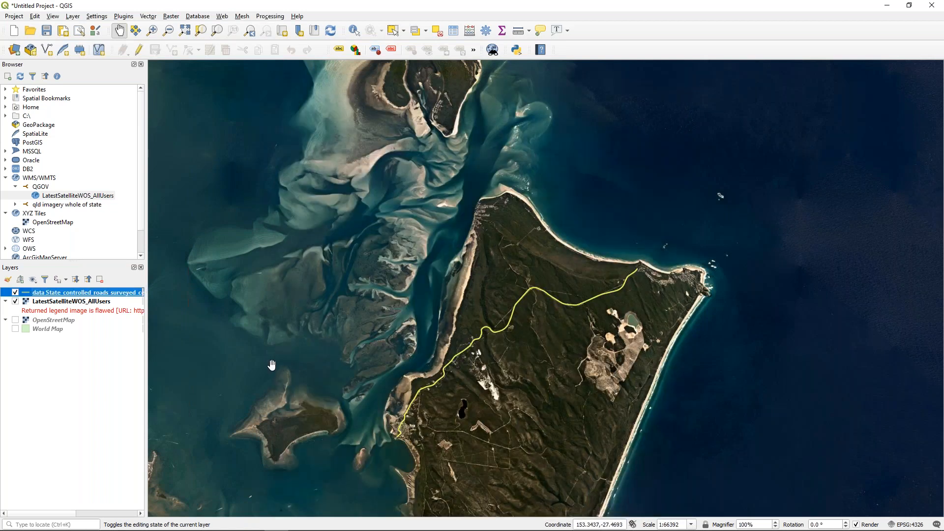
left_click(13, 16)
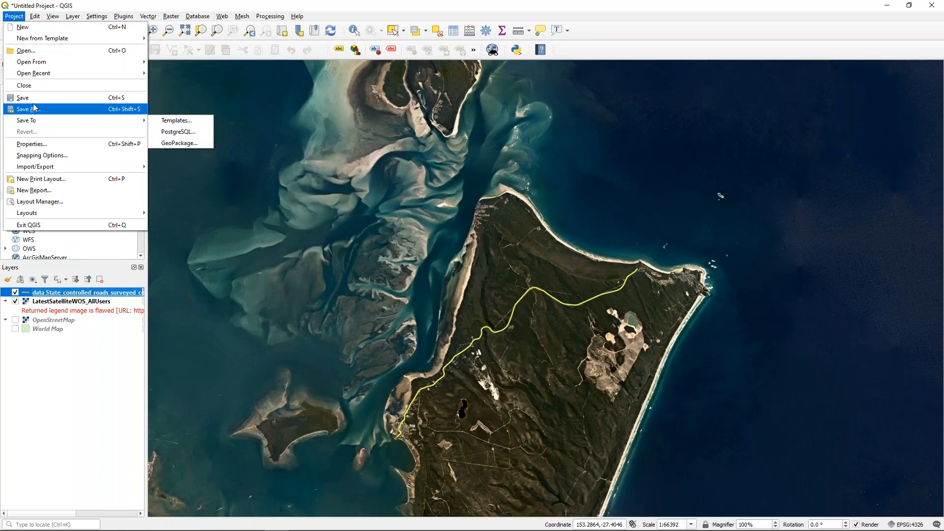
left_click(39, 101)
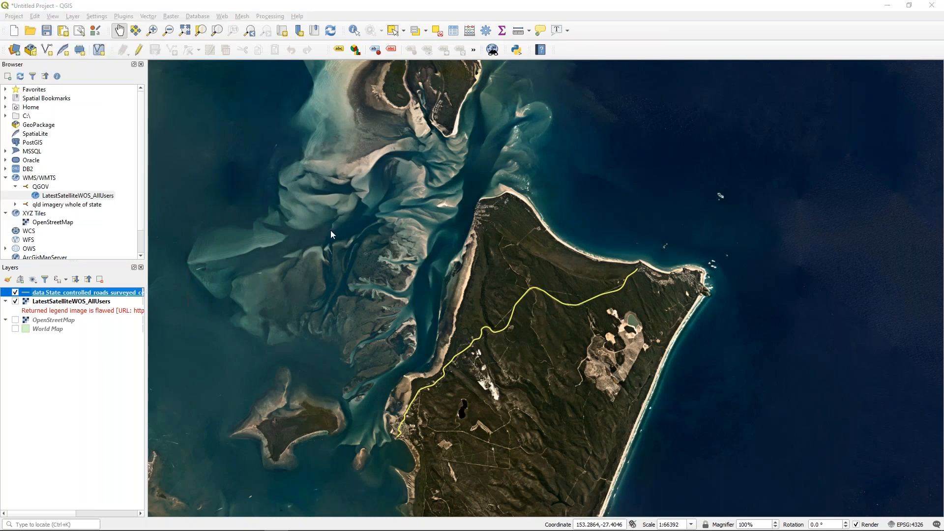
left_click_drag(246, 26, 428, 145)
left_click(621, 382)
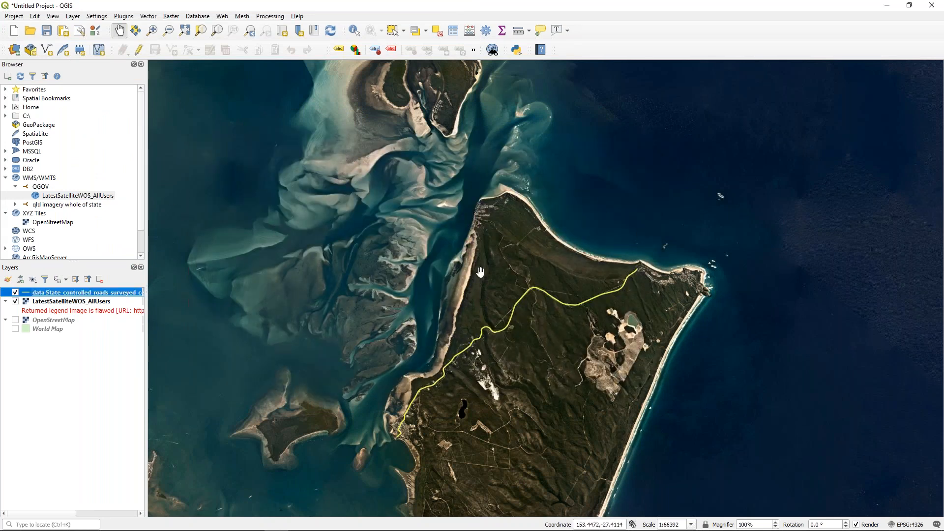
Step: Save the project as "QLD roads and sat image" in the Data folder as a QGZ file
left_click(14, 16)
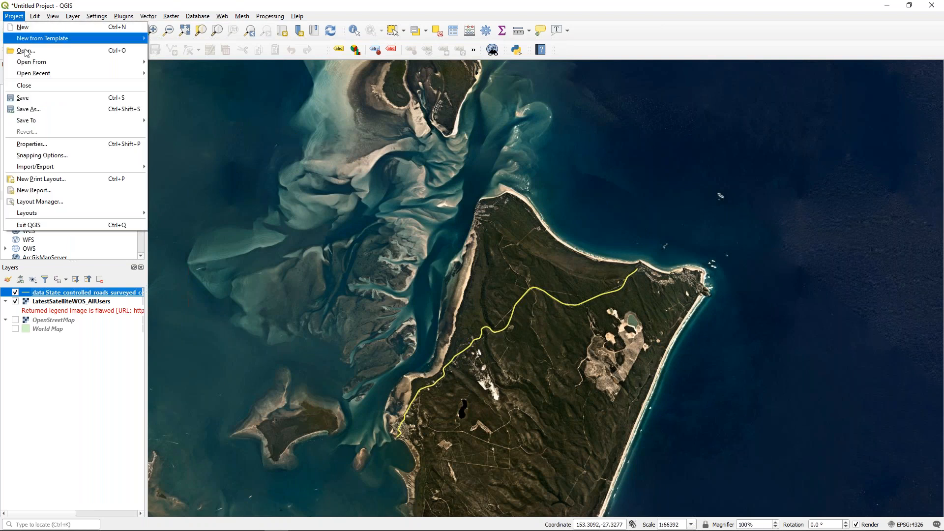
left_click(41, 109)
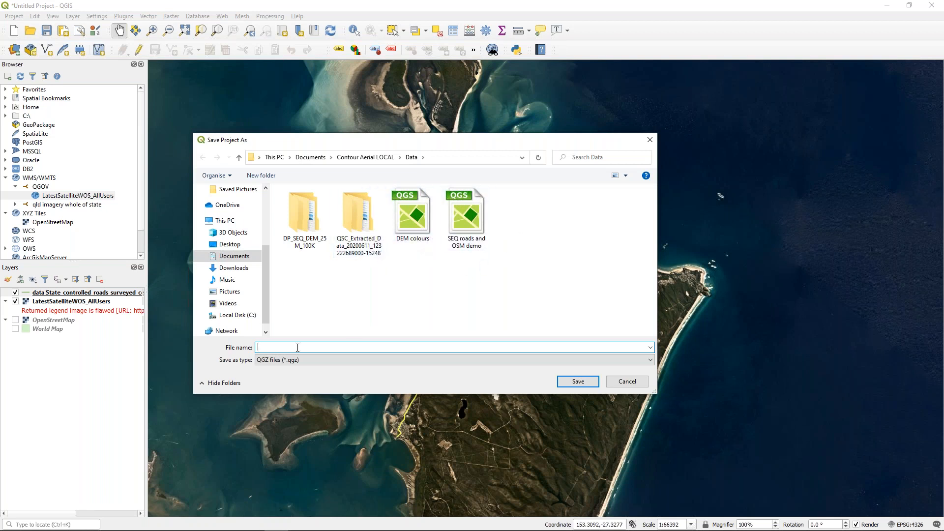
type("QLD")
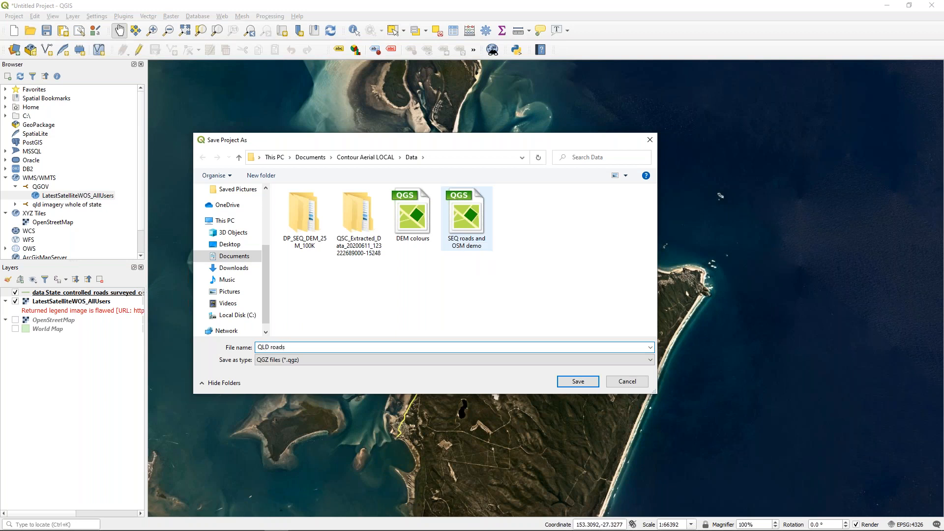
type("roads and sat image")
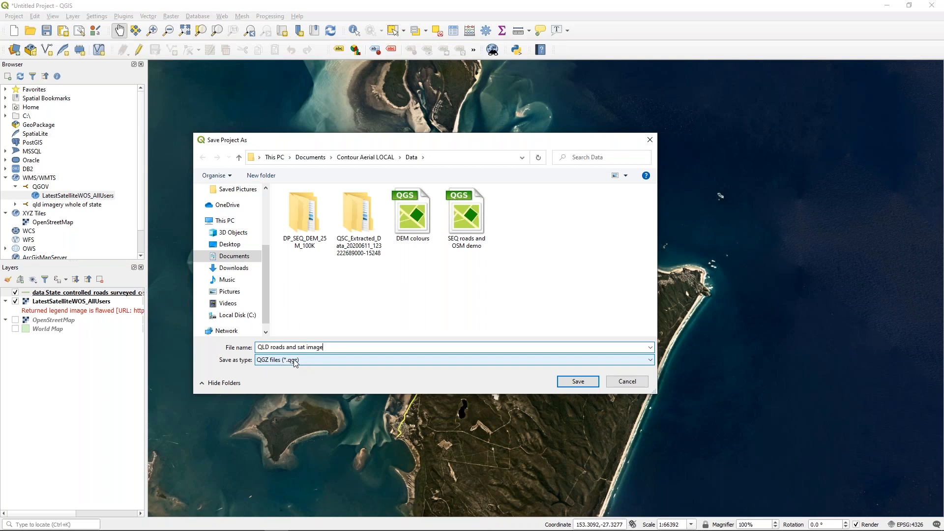
left_click(565, 384)
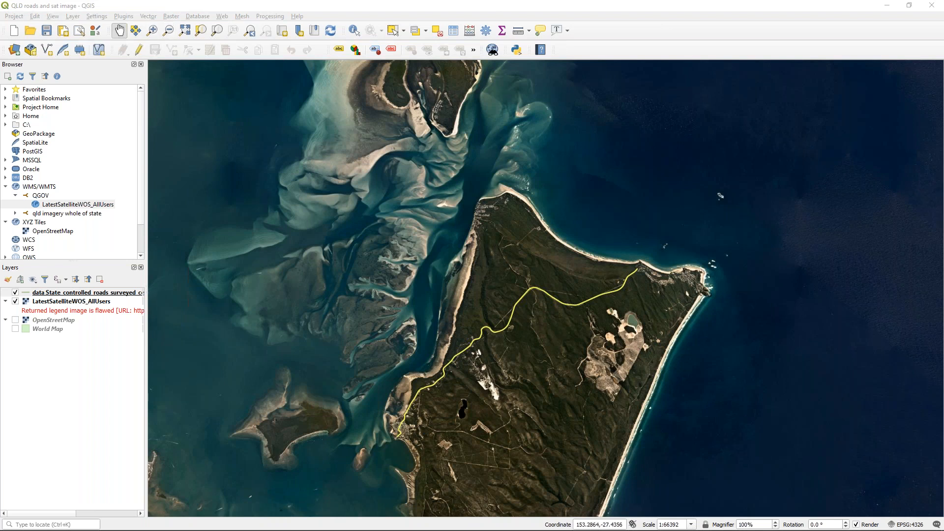
Step: Set the World Map layer's simple fill color to dark green #578e46 and save the project
left_click(25, 330)
right_click(27, 329)
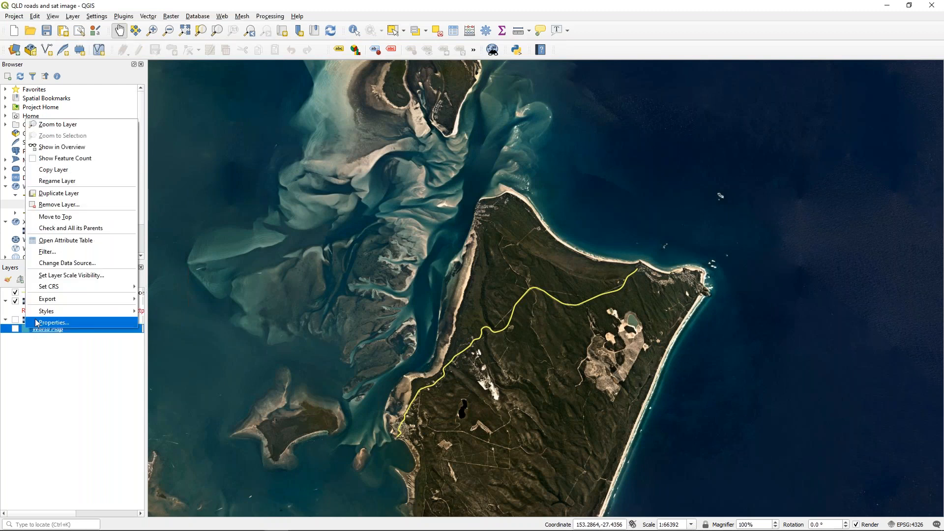
left_click(54, 322)
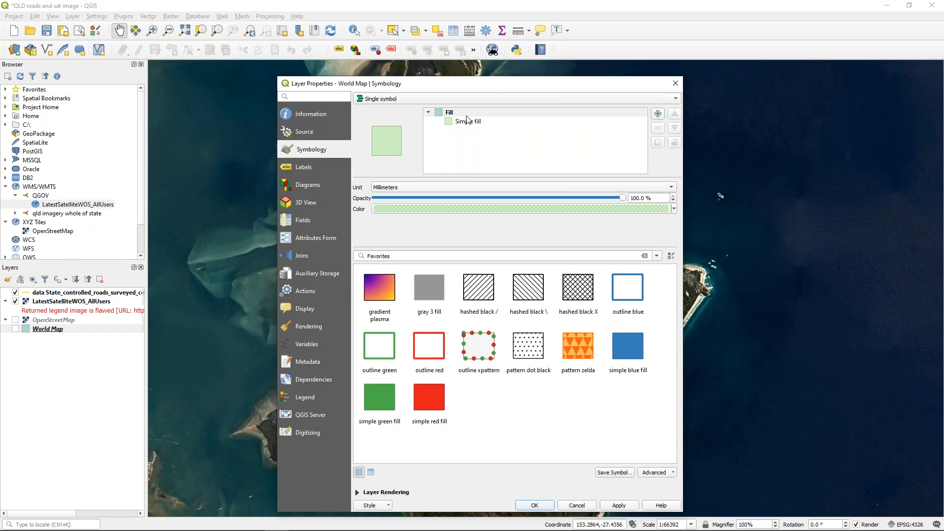
left_click(467, 123)
left_click(463, 204)
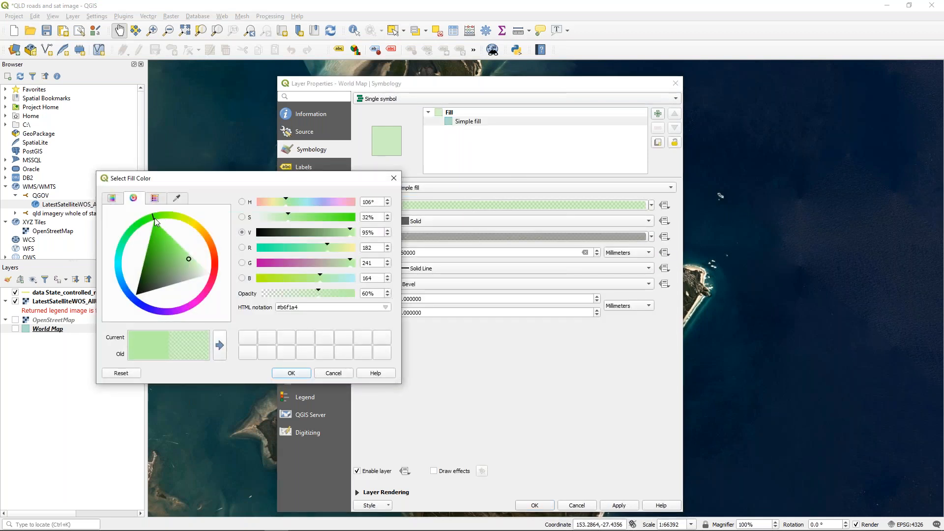
left_click(161, 268)
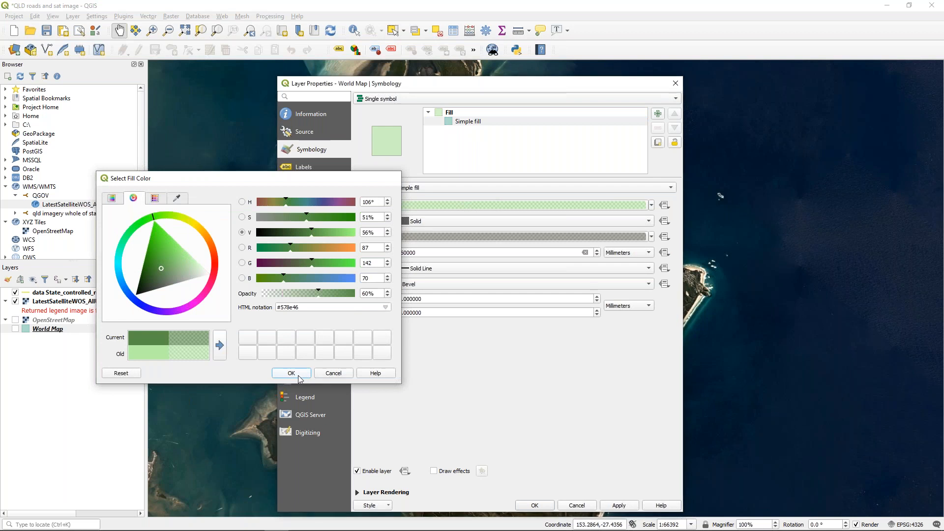
left_click(292, 373)
left_click(535, 506)
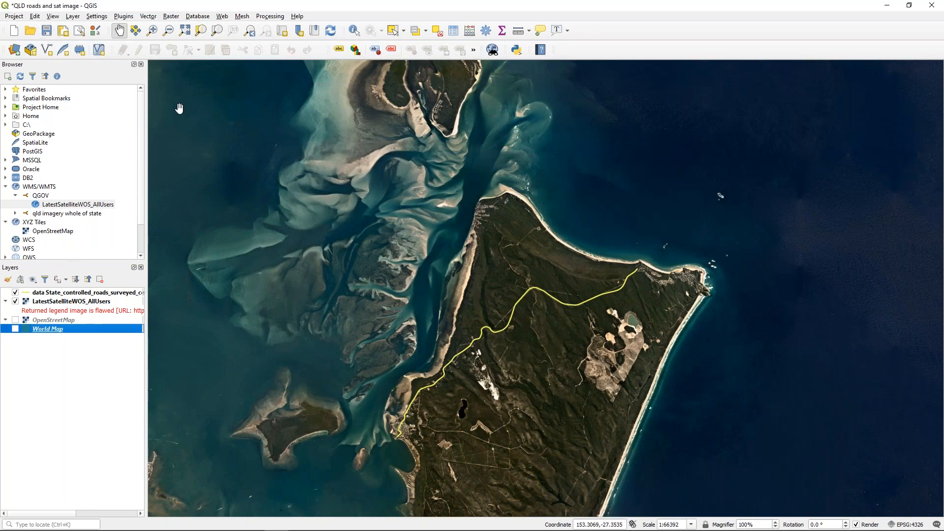
left_click(50, 33)
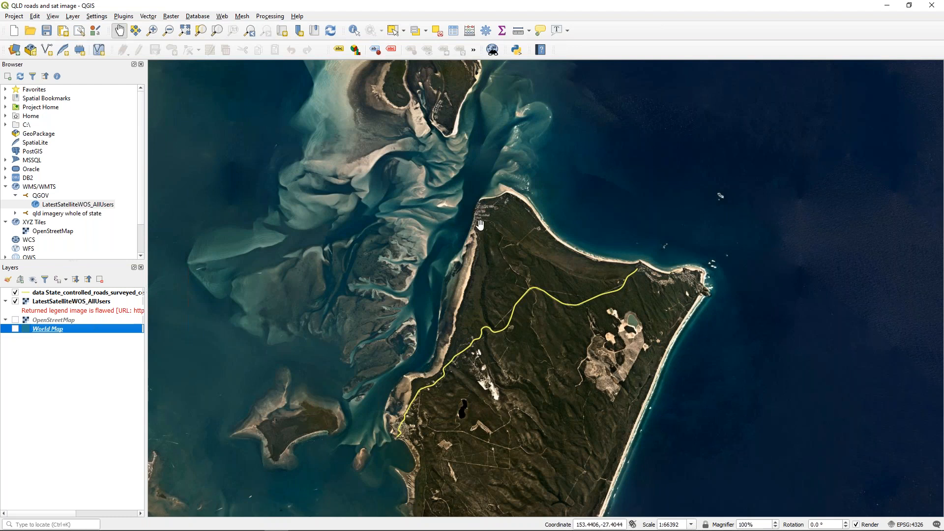
Step: Create a user spatial bookmark named Amity Point for the settlement at the island's northwest tip and expand the Spatial Bookmarks
scroll(480, 224, "up", 1)
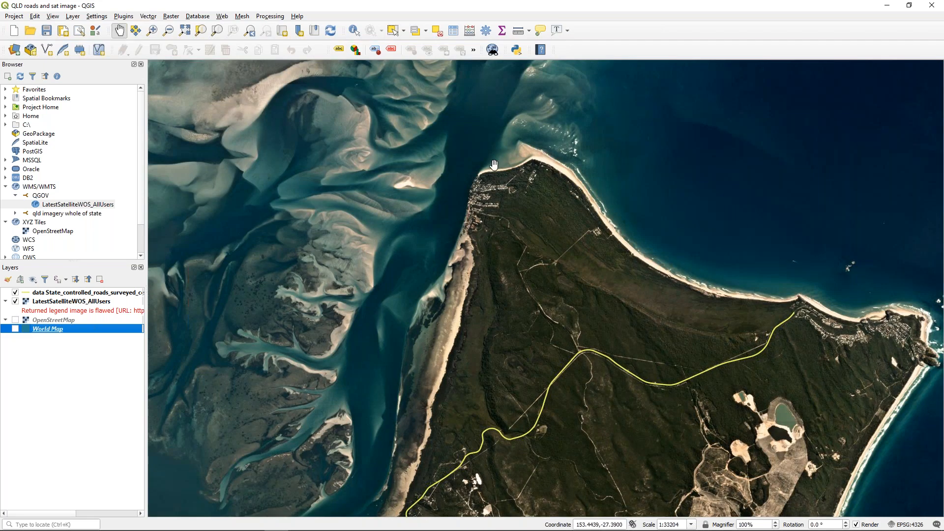
scroll(477, 193, "up", 2)
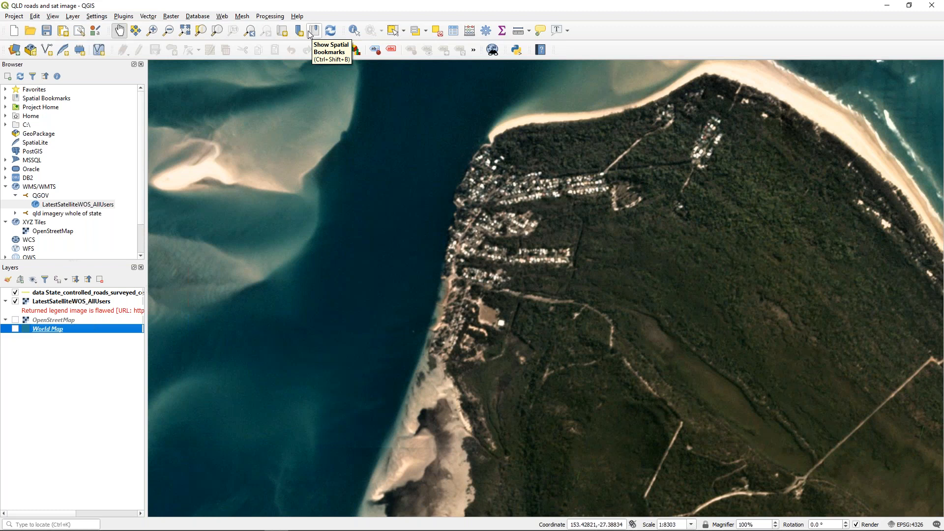
left_click(299, 30)
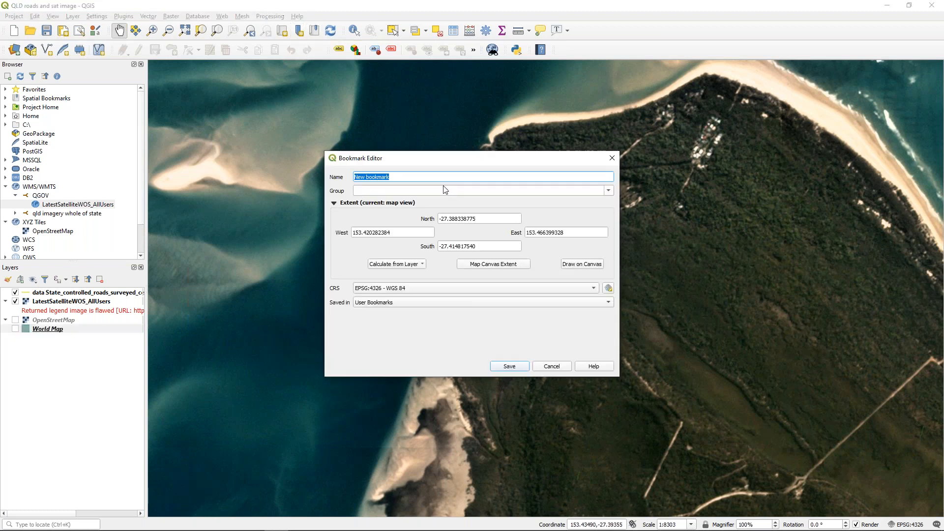
type("MAity")
key("ctrl+a")
type("Amity Point")
left_click(525, 368)
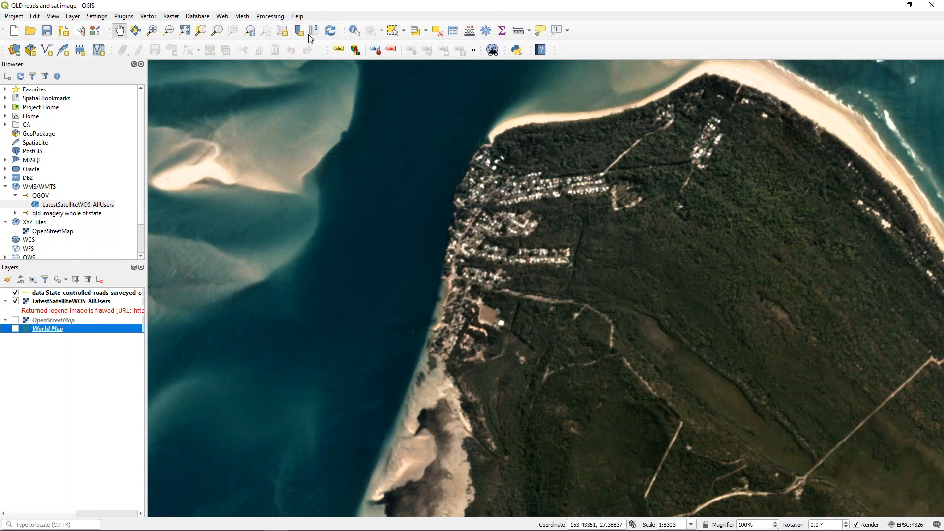
double_click(39, 99)
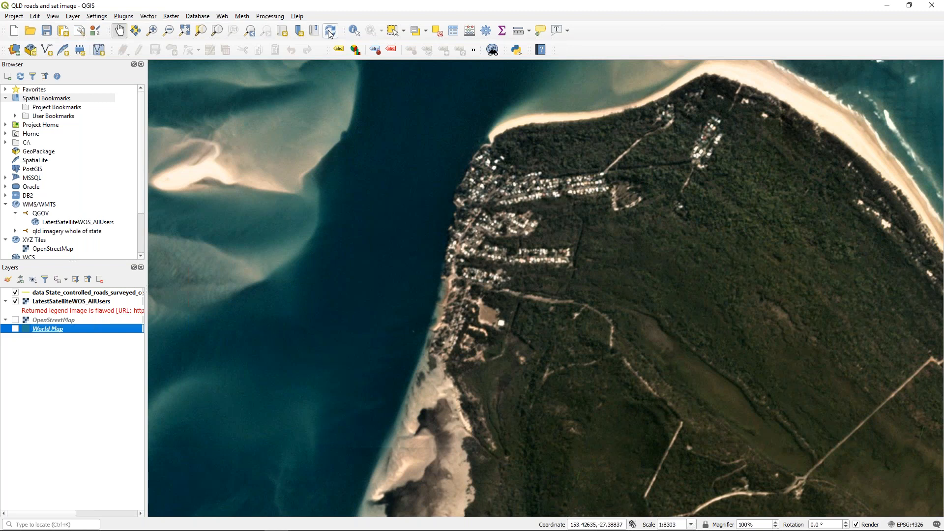
Step: Create a temporary scratch layer named Treasure Island with Polygon / CurvePolygon geometry and CRS EPSG:4326 - WGS 84
scroll(589, 289, "down", 2)
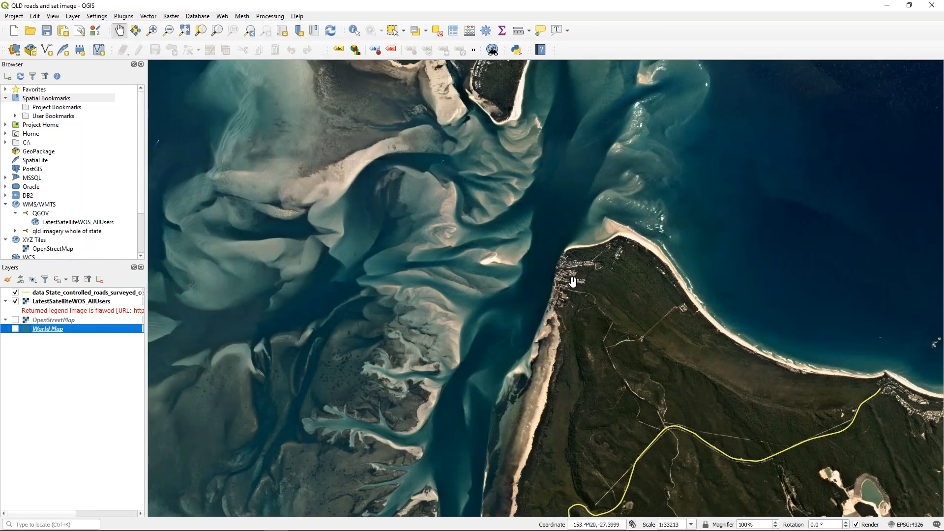
scroll(590, 291, "down", 2)
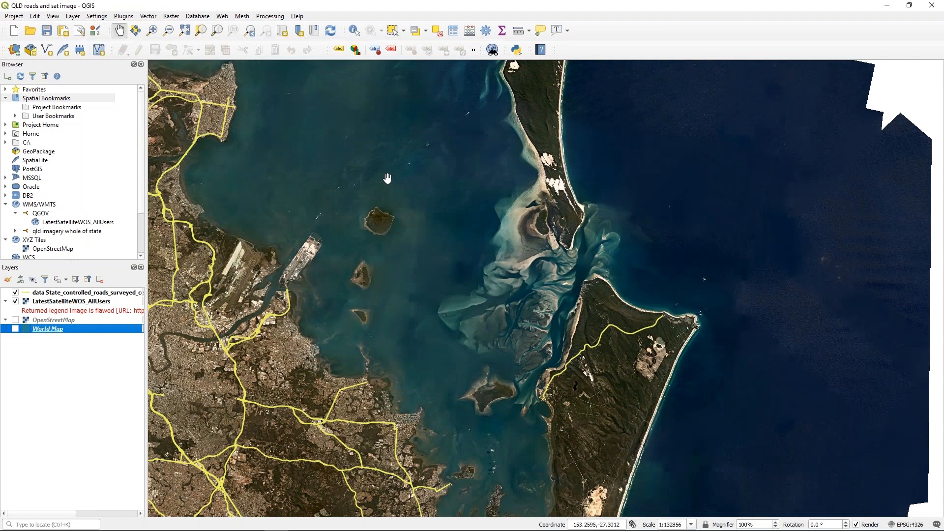
left_click_drag(375, 156, 463, 266)
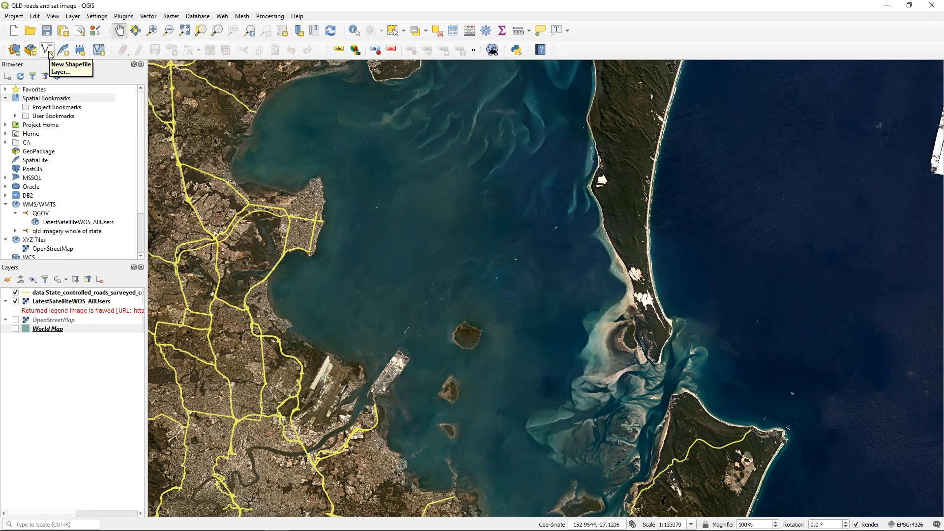
left_click(49, 52)
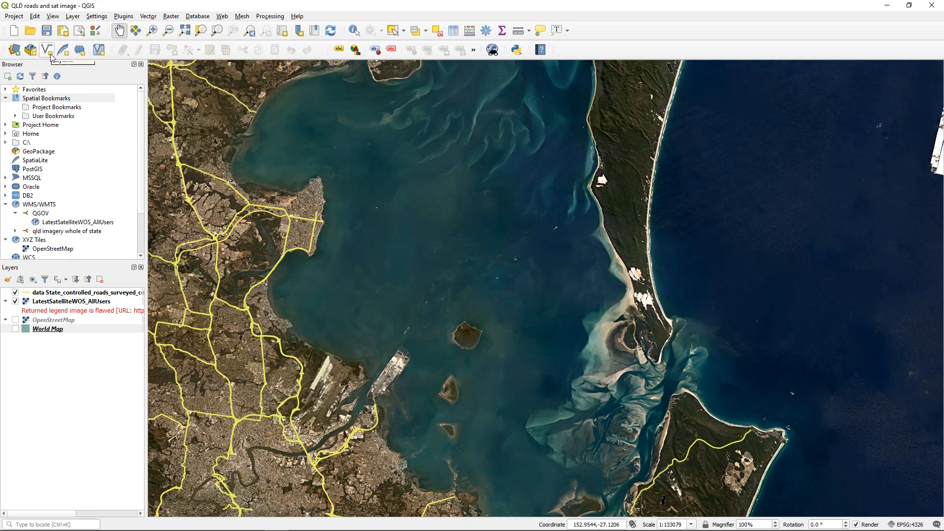
left_click(81, 51)
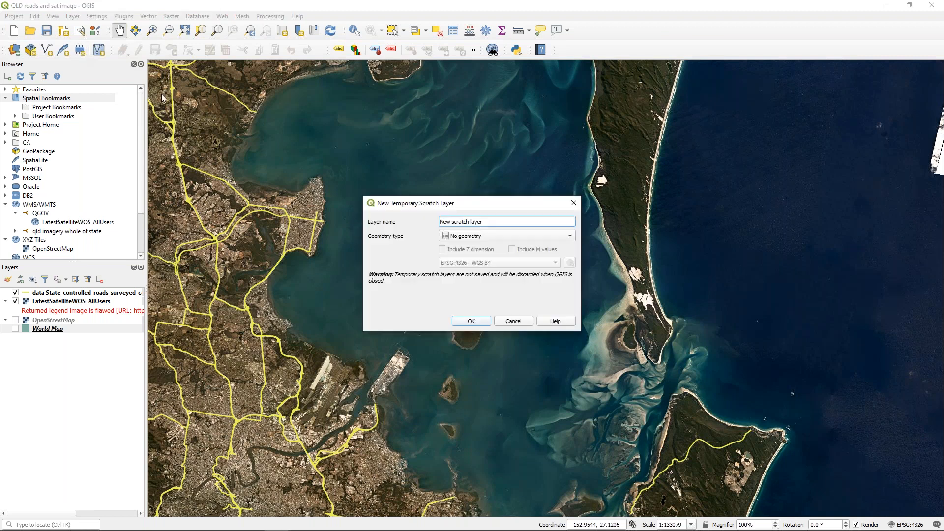
left_click_drag(488, 221, 416, 216)
type("Treasure Isal")
left_click(511, 239)
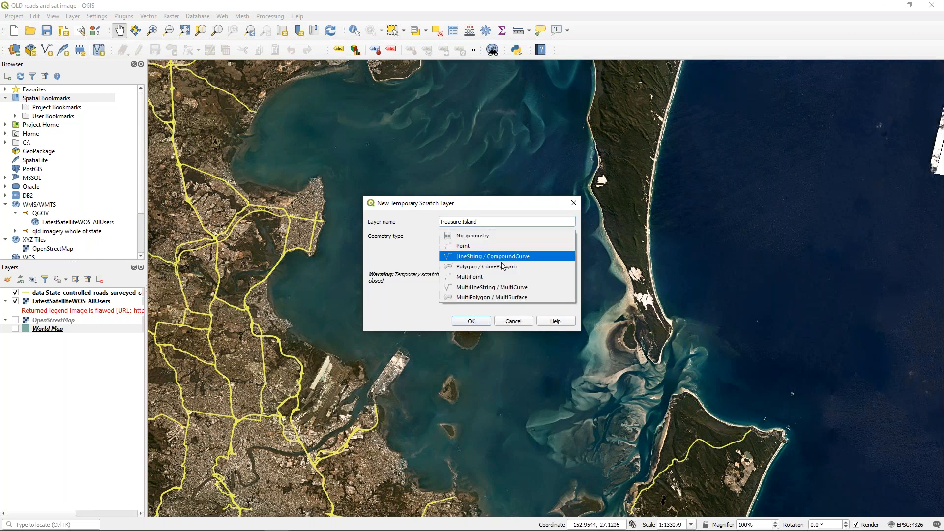
left_click(477, 266)
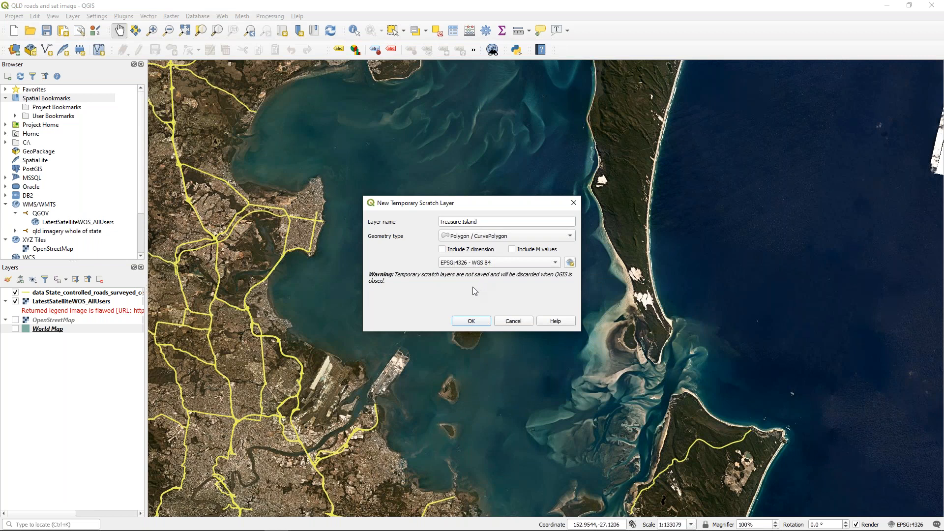
left_click(475, 321)
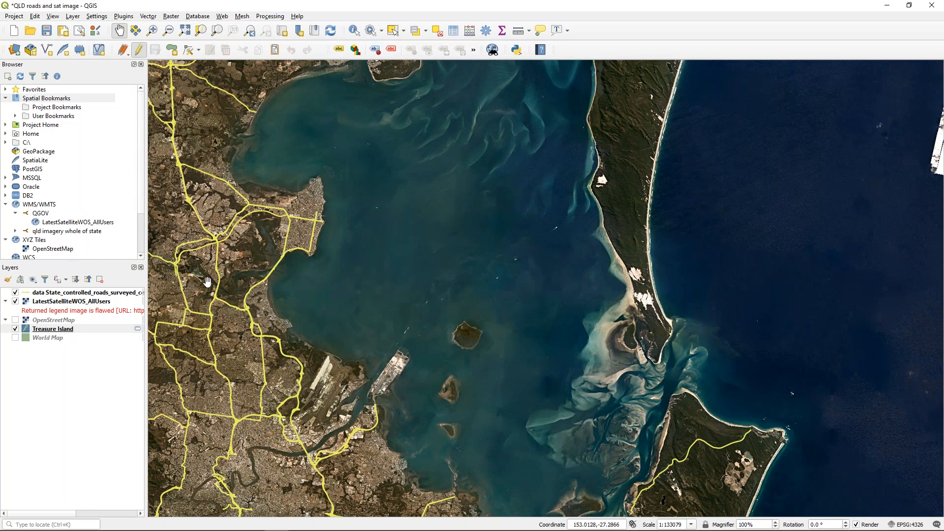
Step: Draw an irregular island-shaped polygon on the Treasure Island layer in the open bay east of the peninsula
left_click(136, 50)
left_click(53, 294)
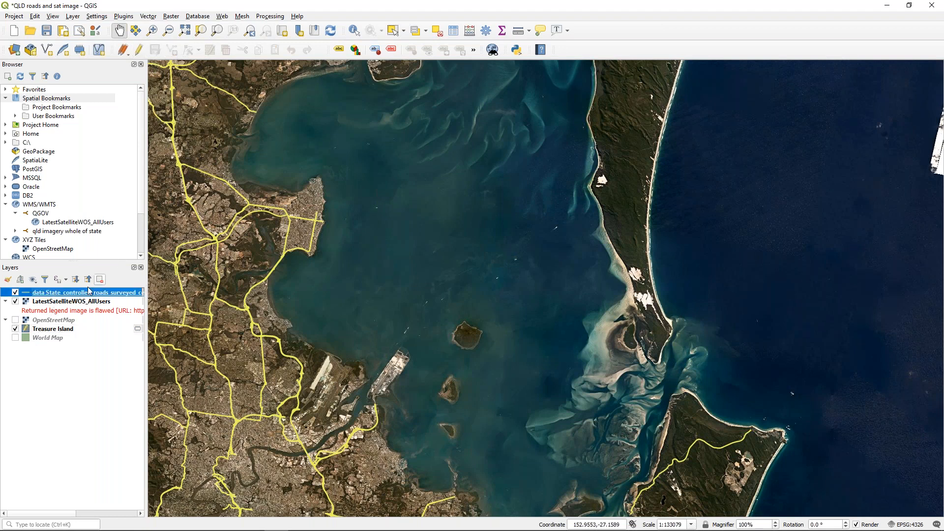
left_click(67, 331)
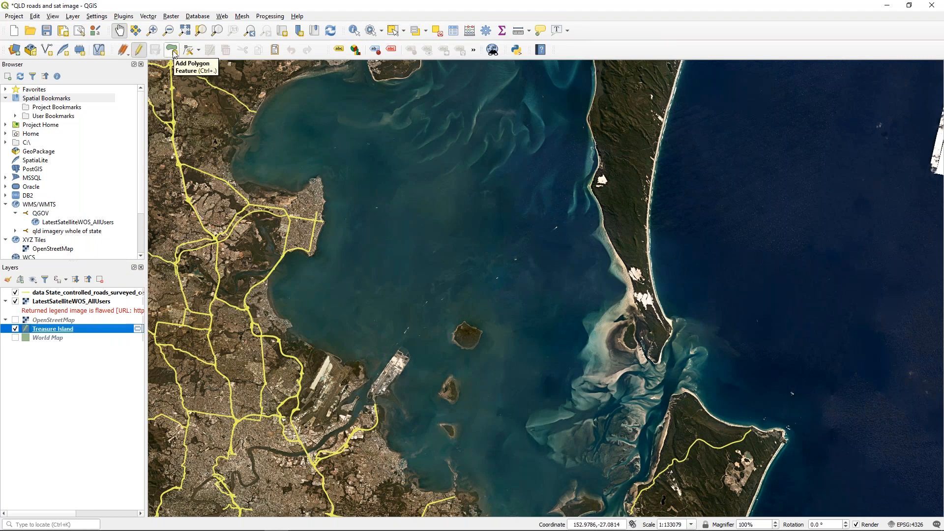
left_click(173, 51)
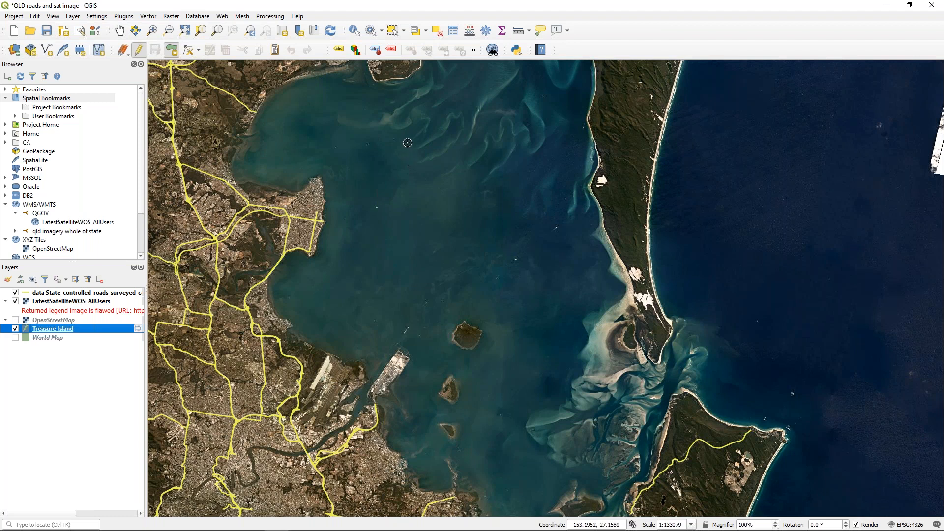
scroll(408, 142, "up", 1)
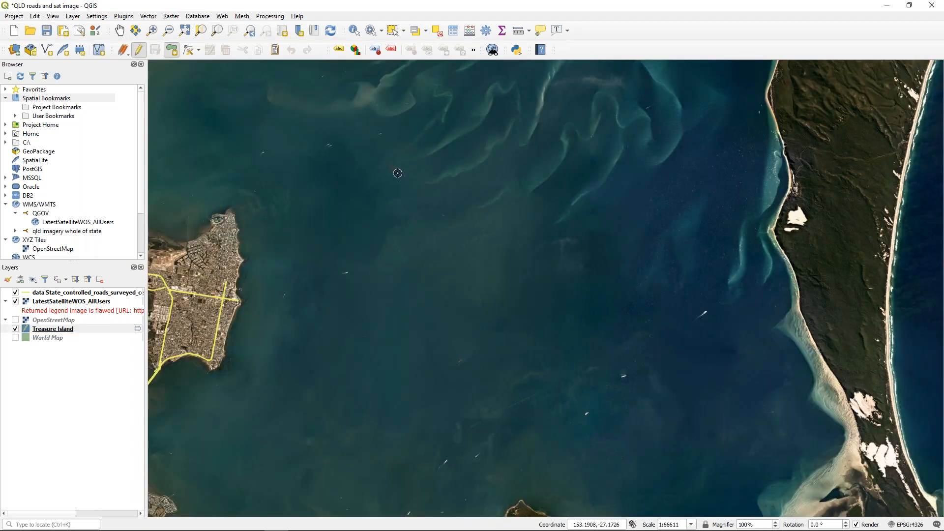
left_click(389, 164)
right_click(372, 136)
Step: Move the Treasure Island layer above the state-controlled roads layer and make it the active layer
left_click(81, 330)
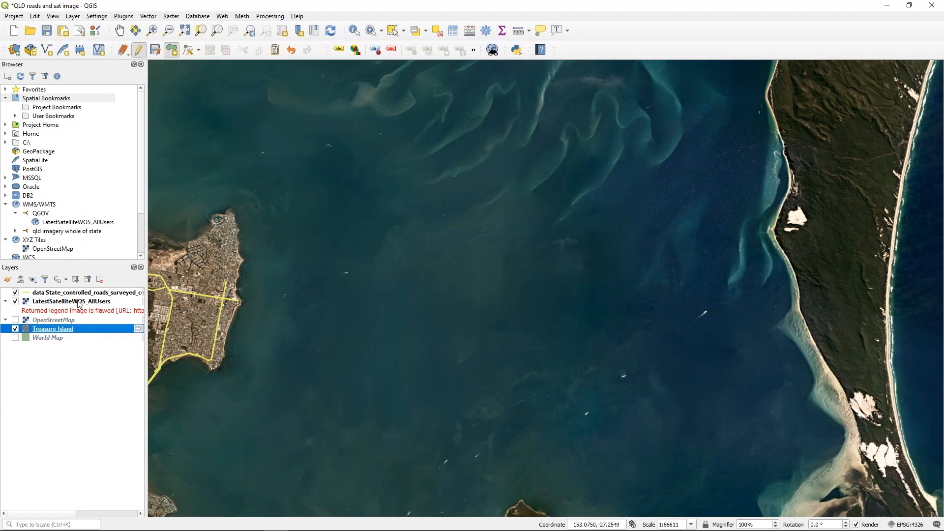
left_click_drag(123, 331, 115, 291)
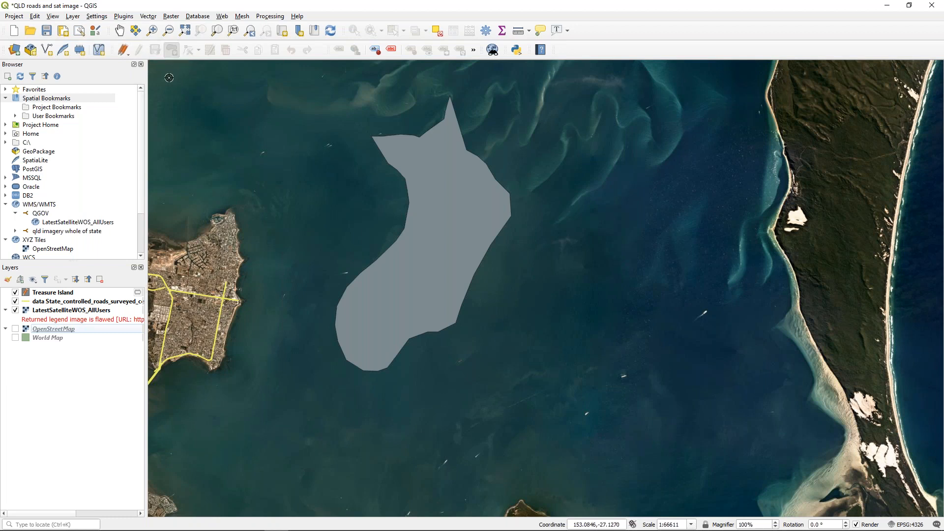
left_click(53, 292)
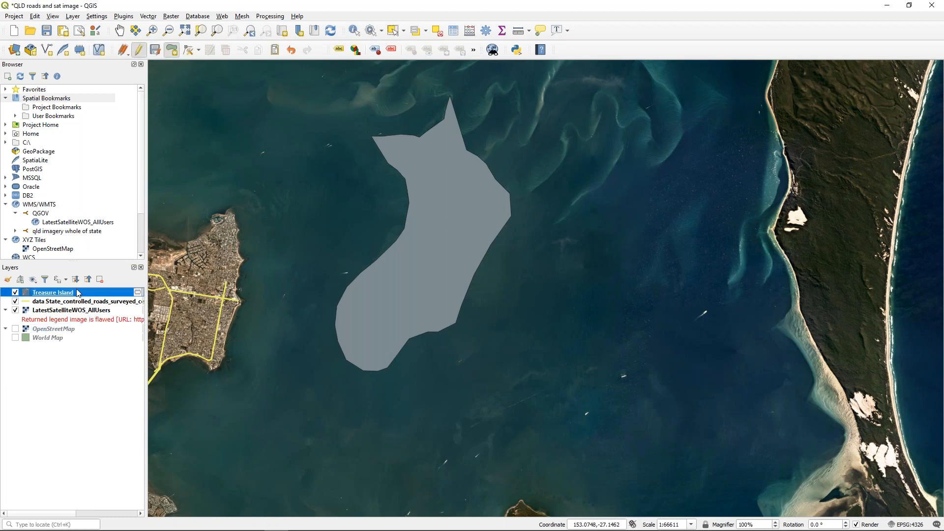
Step: Use the Vertex Tool to move the Treasure Island polygon's northwestern corner vertex slightly inward
left_click(172, 50)
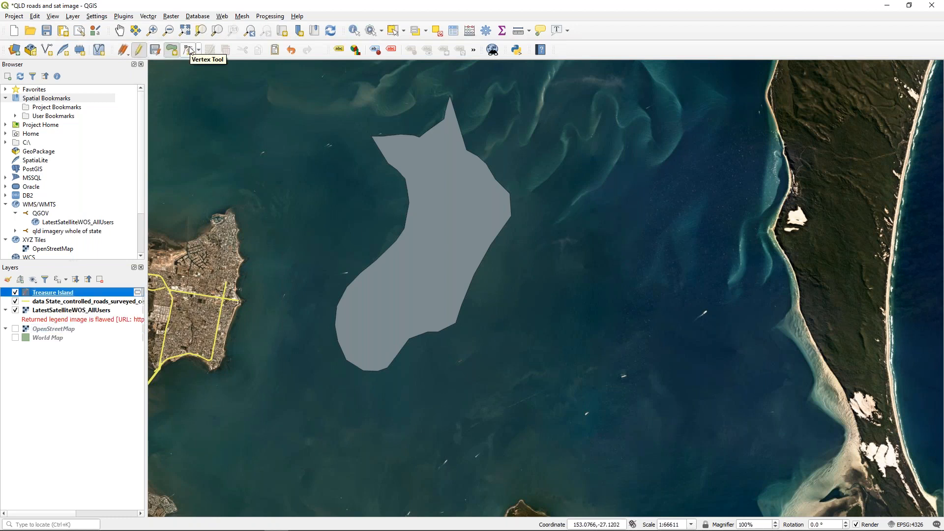
left_click(189, 49)
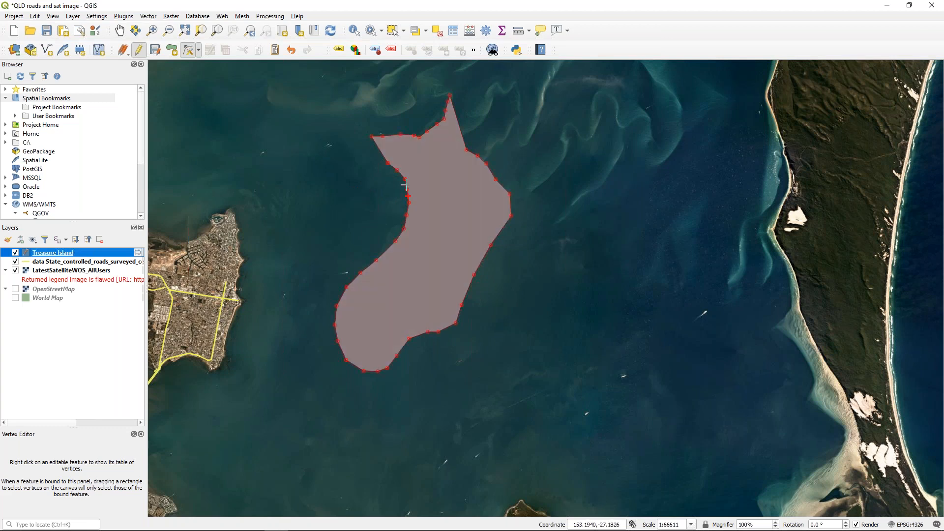
left_click(372, 137)
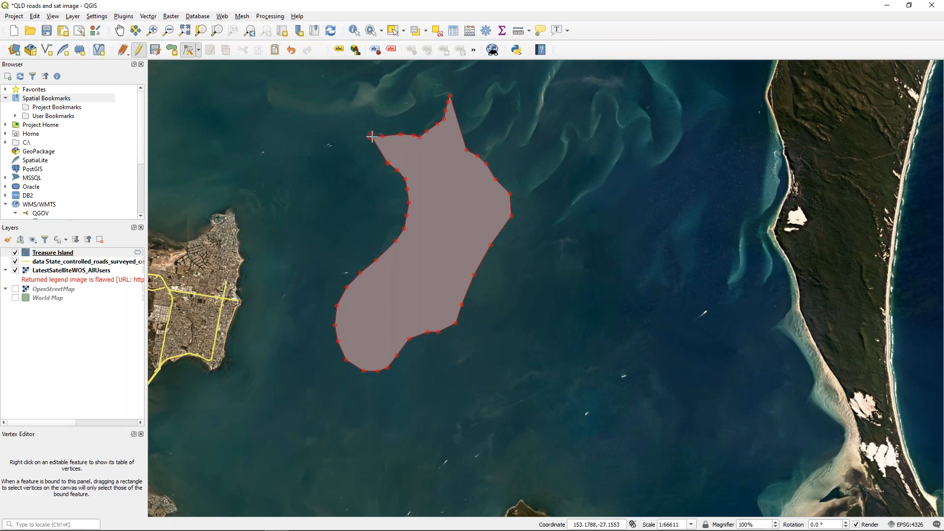
left_click(372, 137)
left_click(382, 143)
right_click(28, 253)
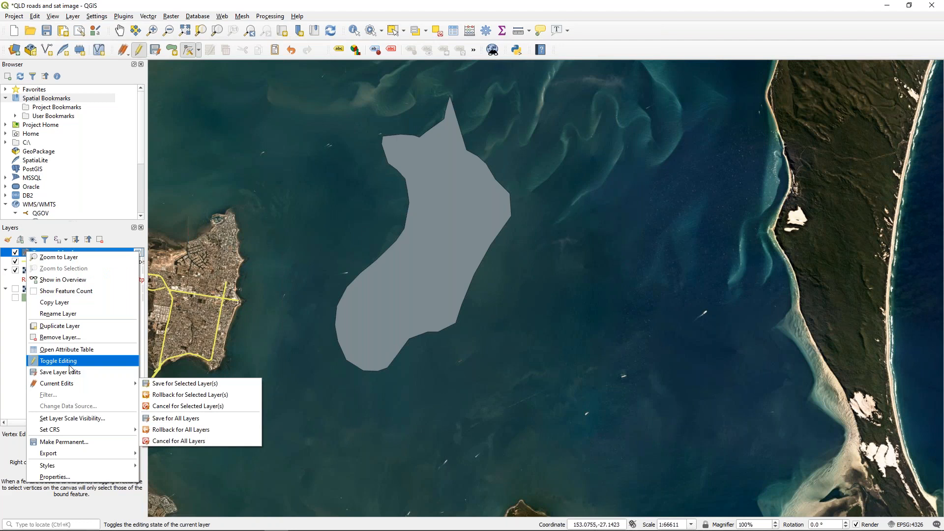
left_click(55, 476)
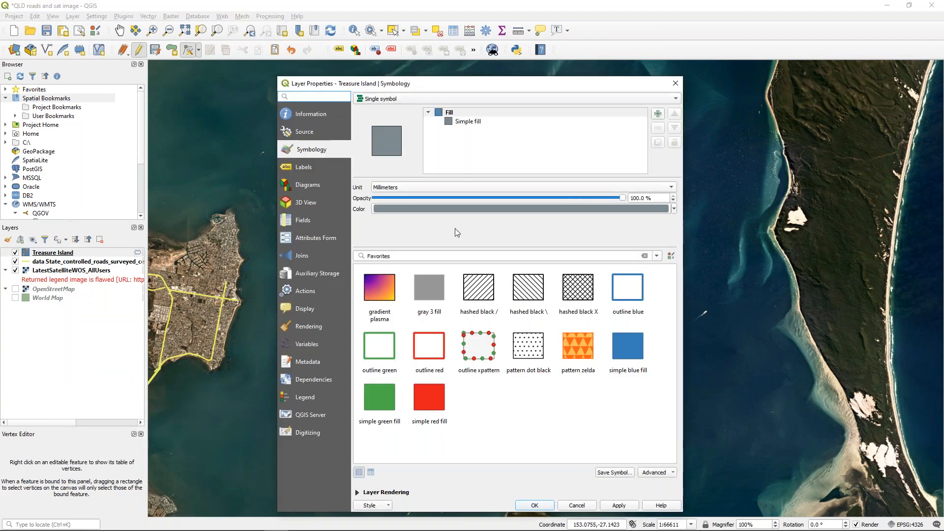
left_click(464, 122)
left_click(449, 204)
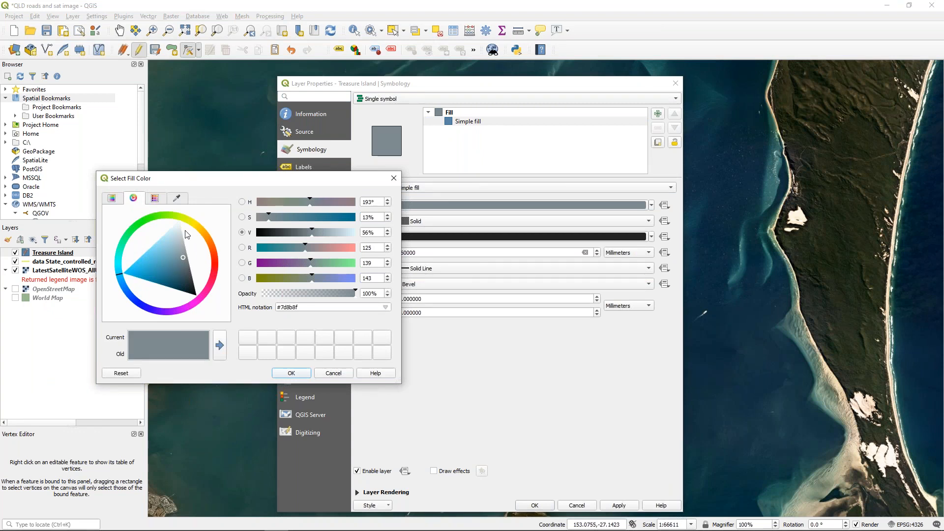
mouse_move(122, 266)
left_mouse_down()
mouse_move(117, 274)
mouse_move(140, 231)
left_mouse_up()
left_click(177, 262)
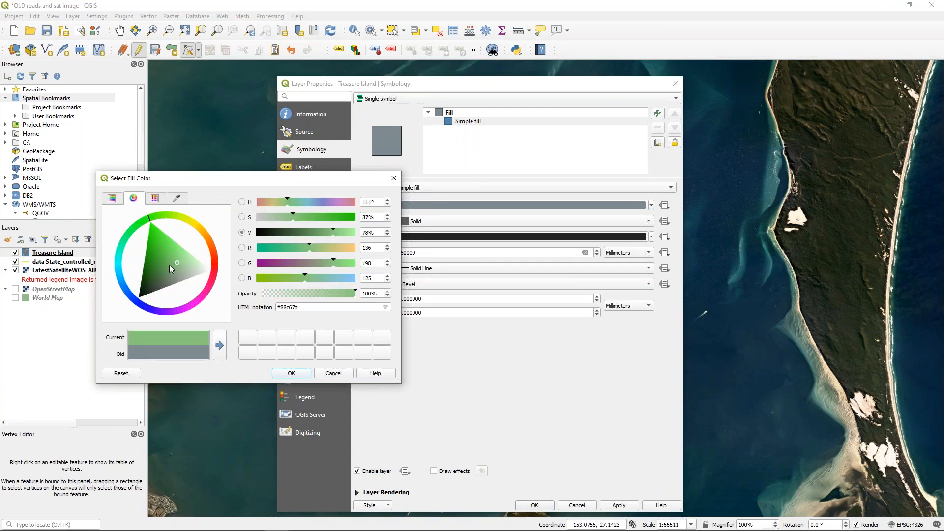
left_click(291, 373)
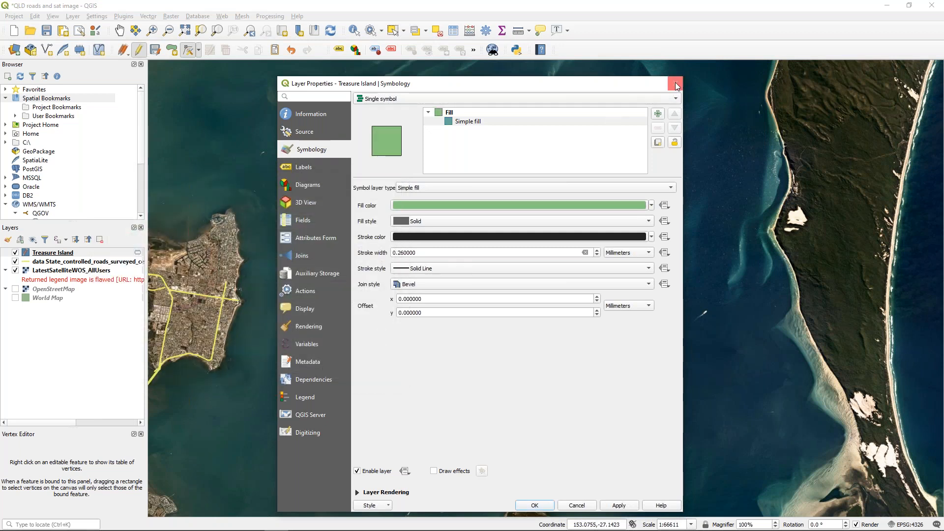
left_click(675, 85)
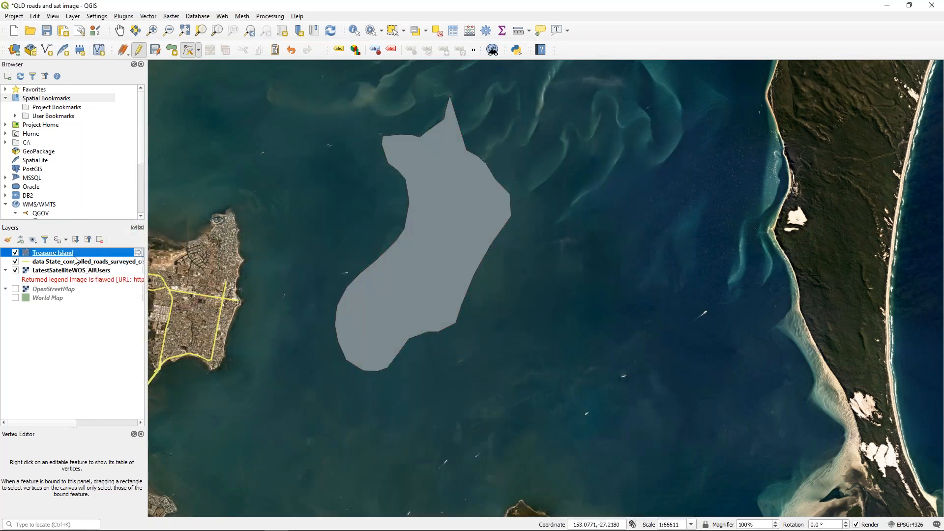
Step: Set the Simple fill colour of the Treasure Island layer to light green and apply the symbology
right_click(27, 254)
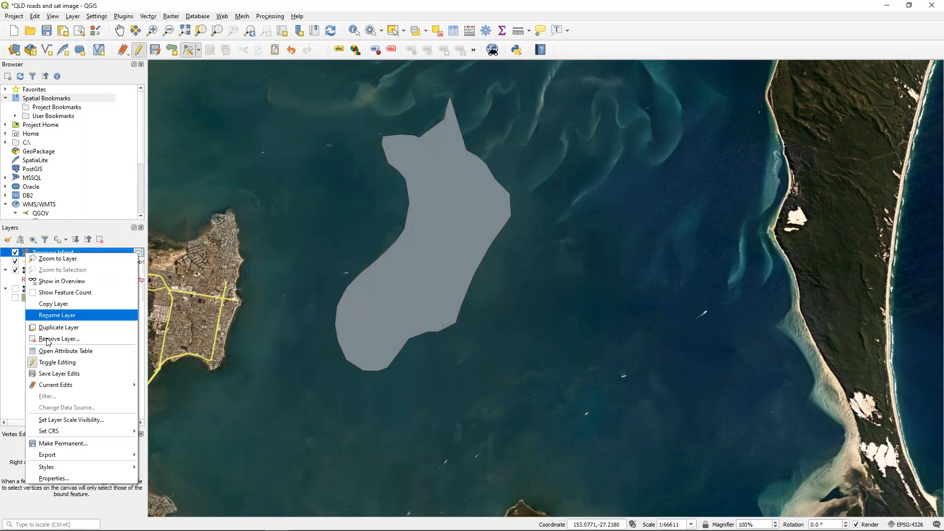
left_click(49, 480)
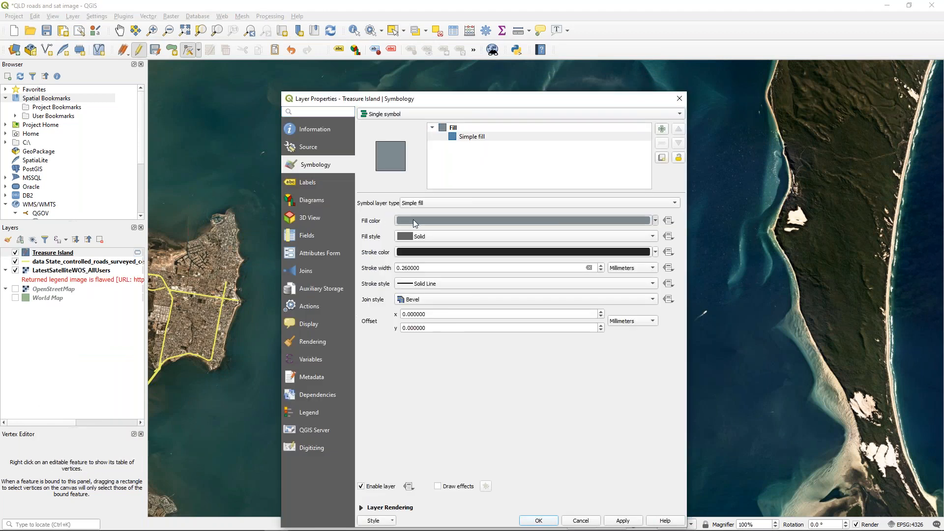
left_click(413, 220)
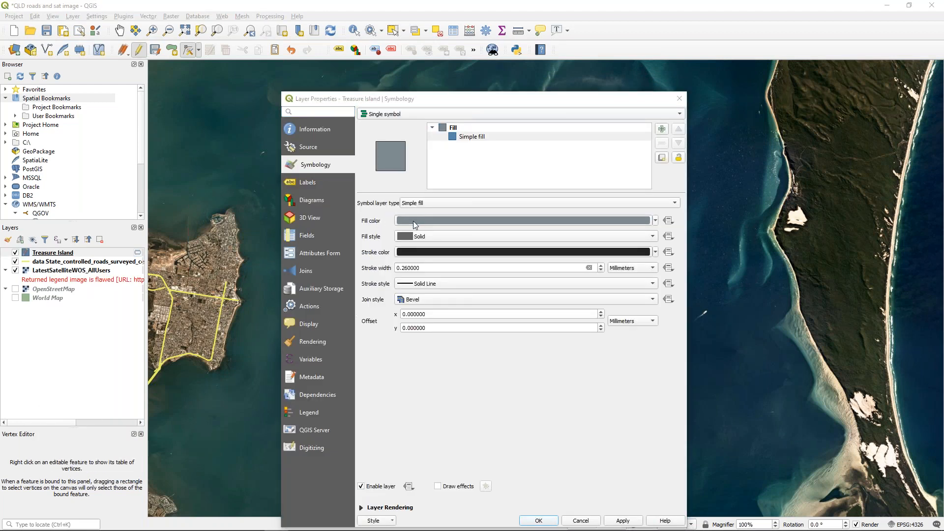
left_click_drag(120, 278, 138, 231)
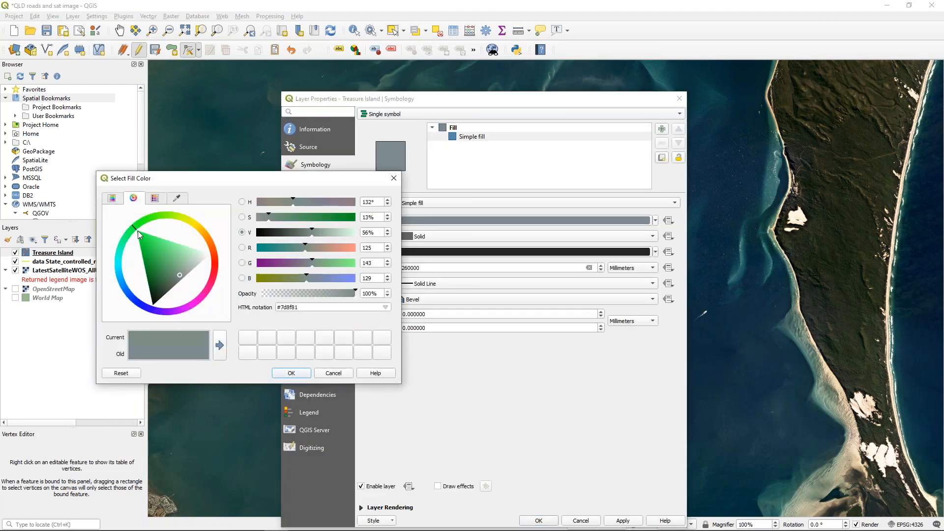
left_click(181, 253)
left_click(291, 373)
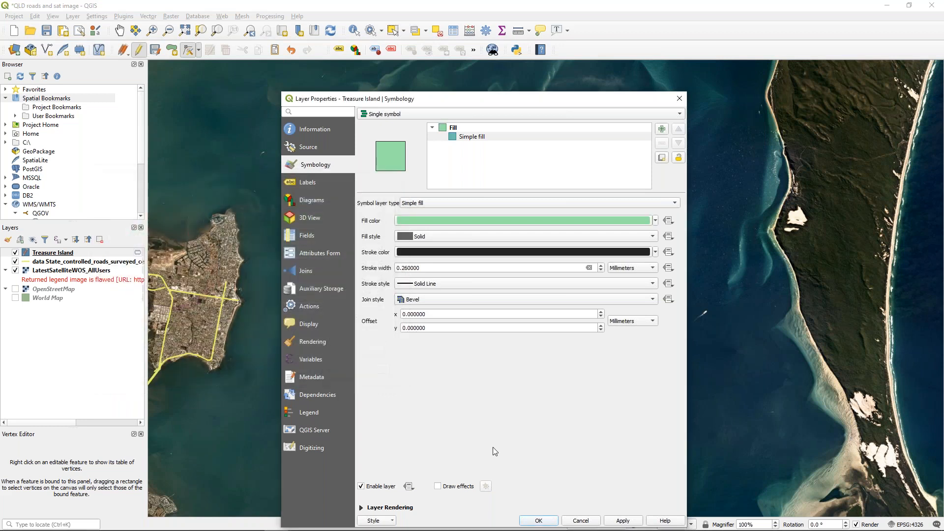
left_click(539, 520)
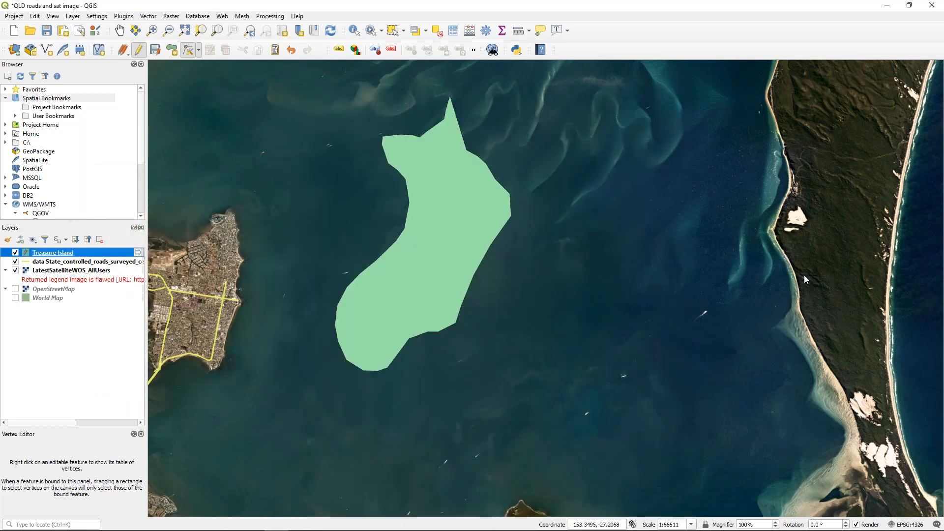
Step: Leave vertex editing for the Add Polygon tool and inspect the Treasure Island layer's attribute table
left_click(418, 133)
left_click(172, 50)
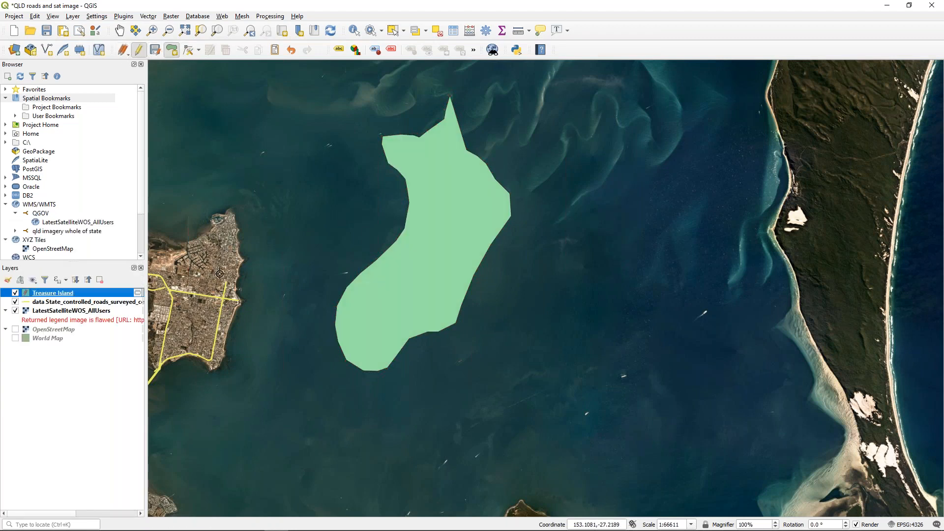
right_click(67, 294)
left_click(118, 396)
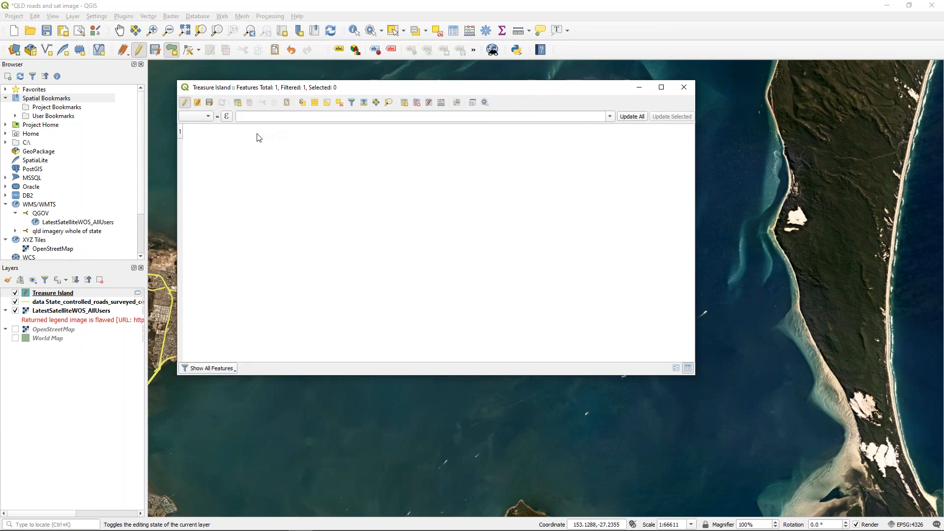
left_click(684, 87)
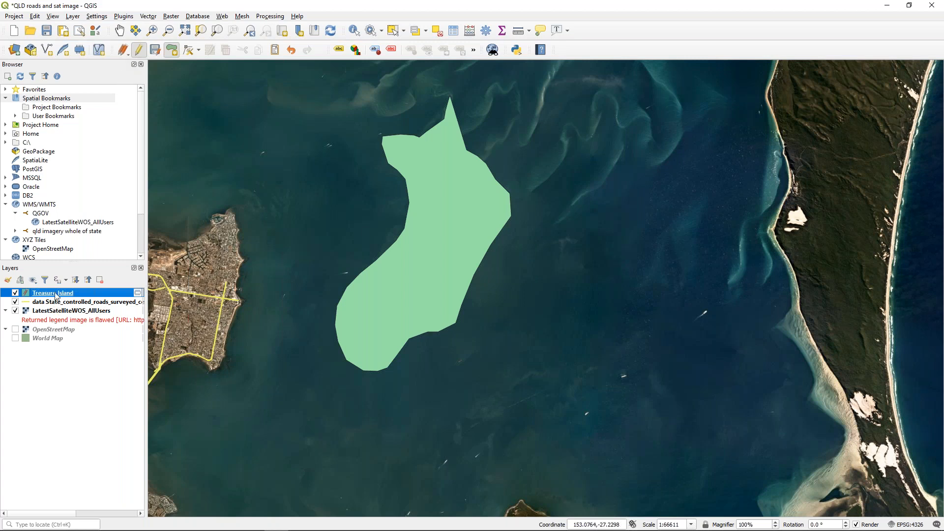
Step: Examine the World Map layer's attribute table and the column options for iso_a2, then close the table
right_click(46, 340)
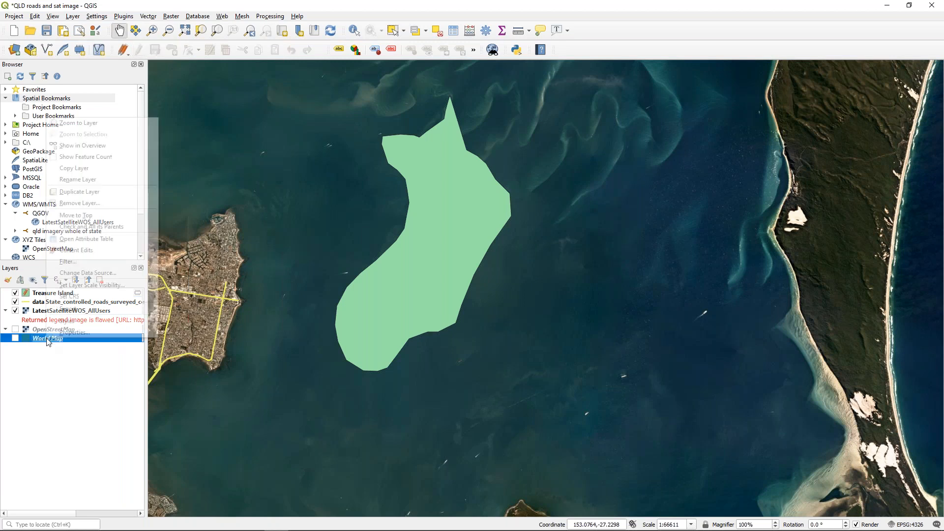
left_click(100, 246)
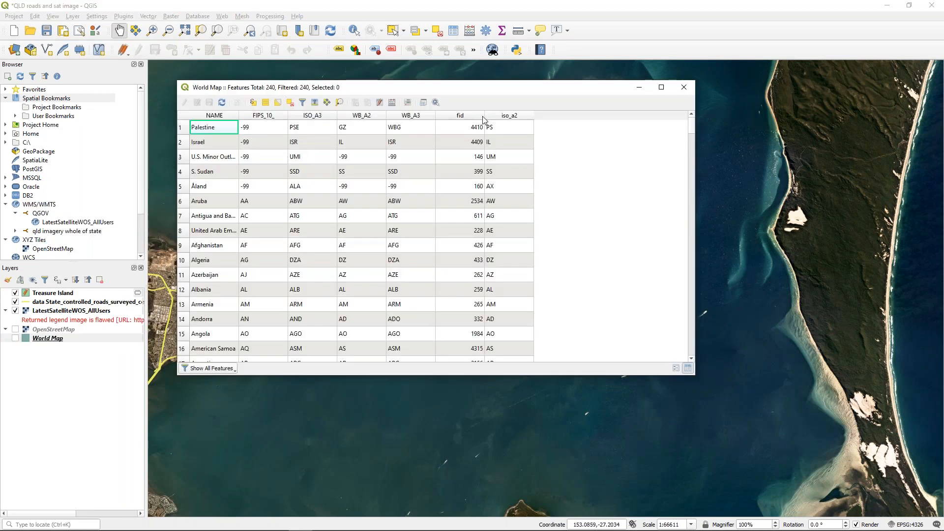
right_click(522, 117)
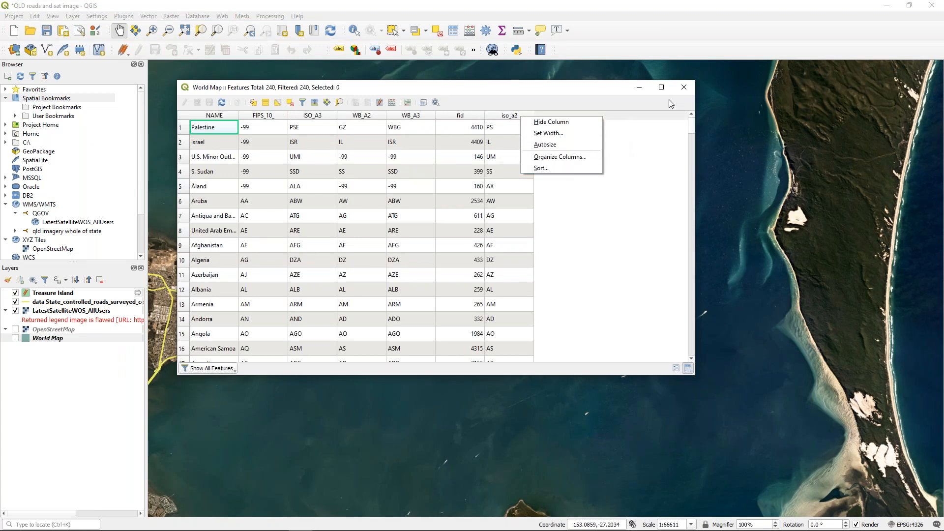
left_click(685, 91)
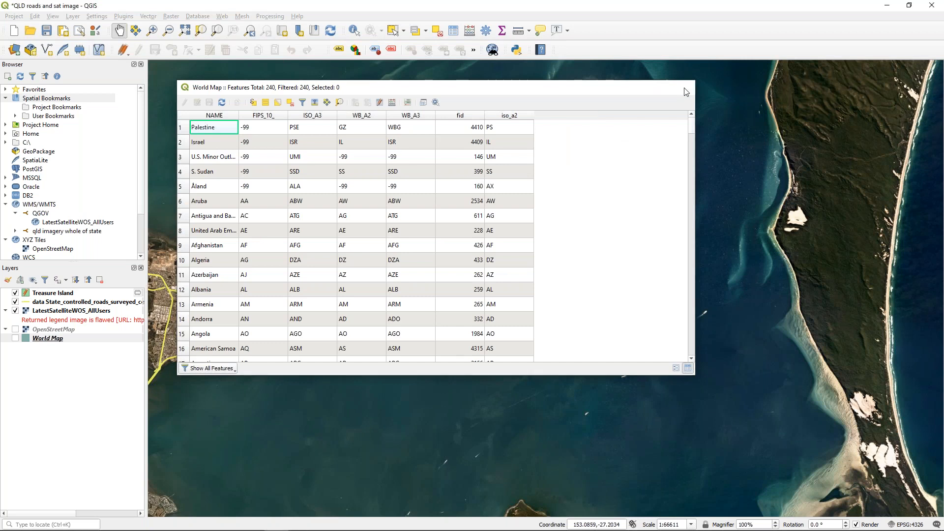
left_click(683, 88)
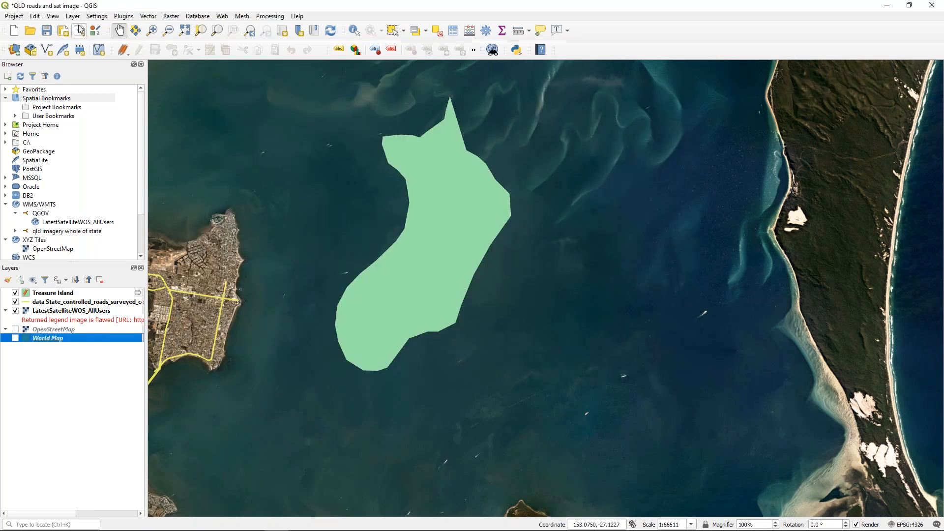
Step: Create a new print layout titled My Print Layout and reposition its window
left_click(14, 17)
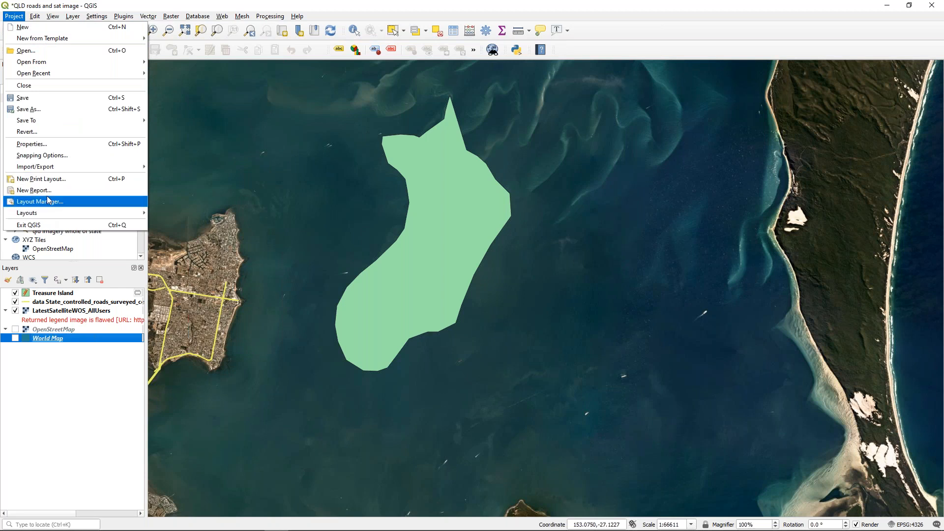
left_click(41, 182)
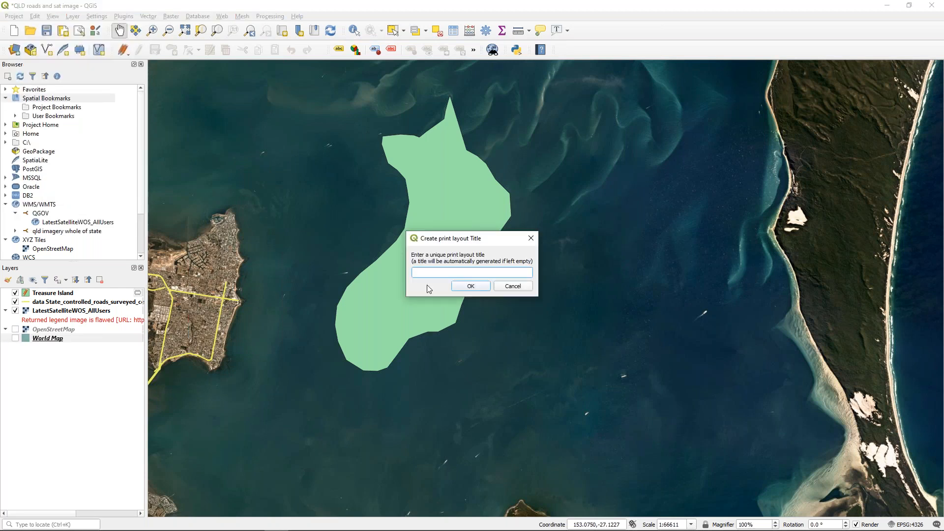
type("My Print Layout")
key("Return")
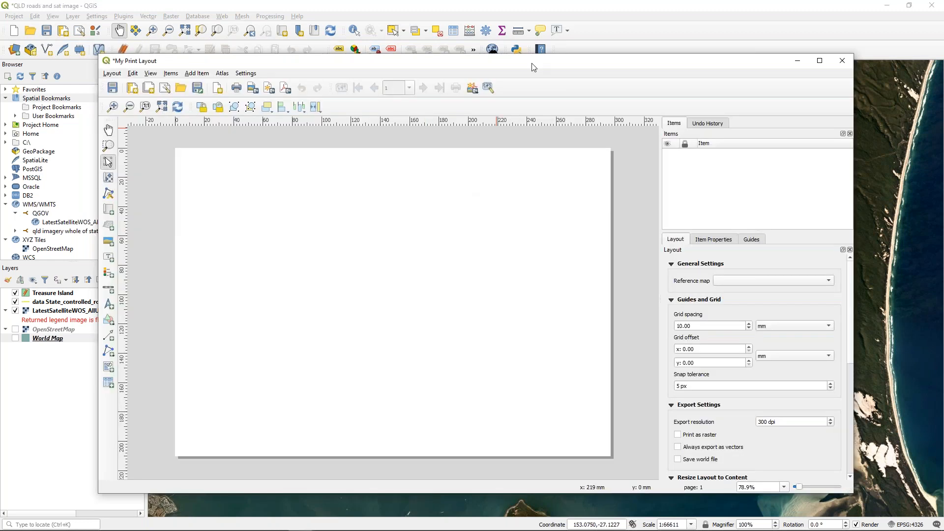
left_click_drag(533, 66, 496, 44)
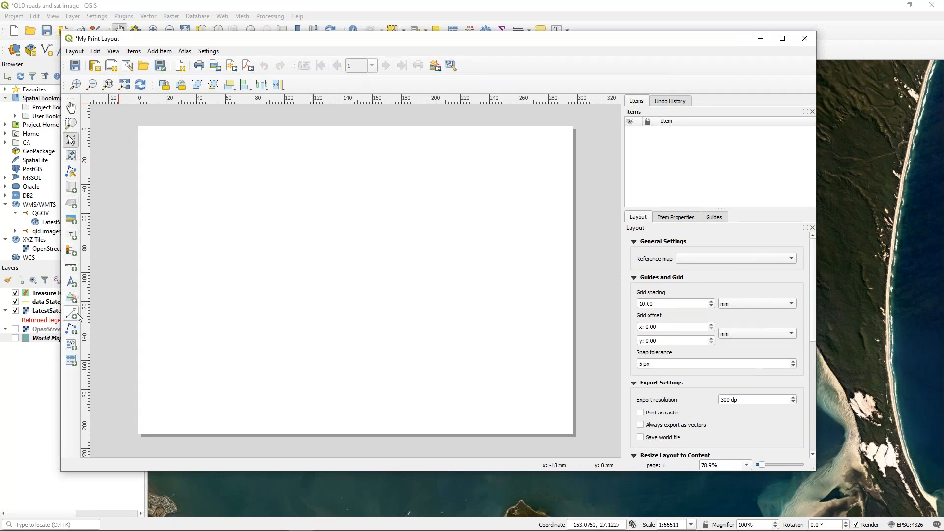
Step: Add a map about 220 by 130 mm to the page's centre and place a legend over its lower-right corner
left_click(71, 187)
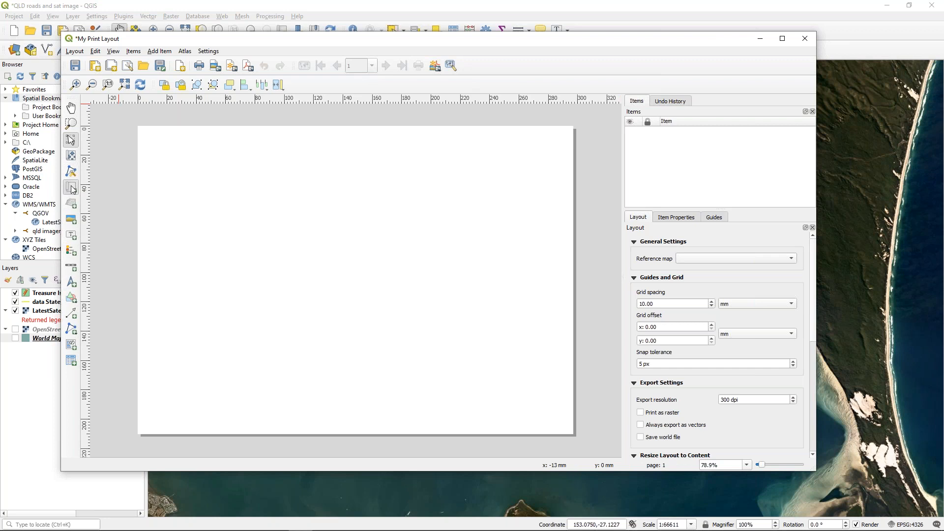
left_click_drag(179, 181, 499, 377)
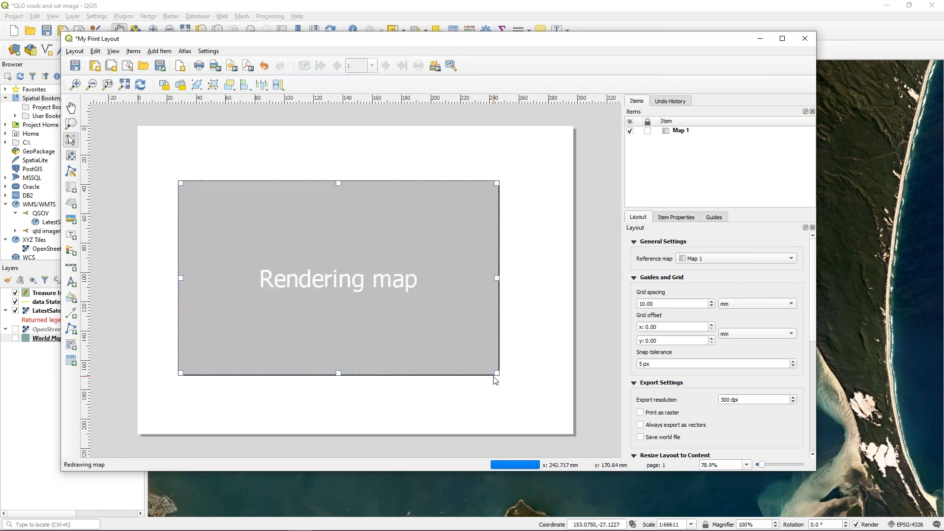
left_click(71, 250)
left_click_drag(353, 286, 400, 342)
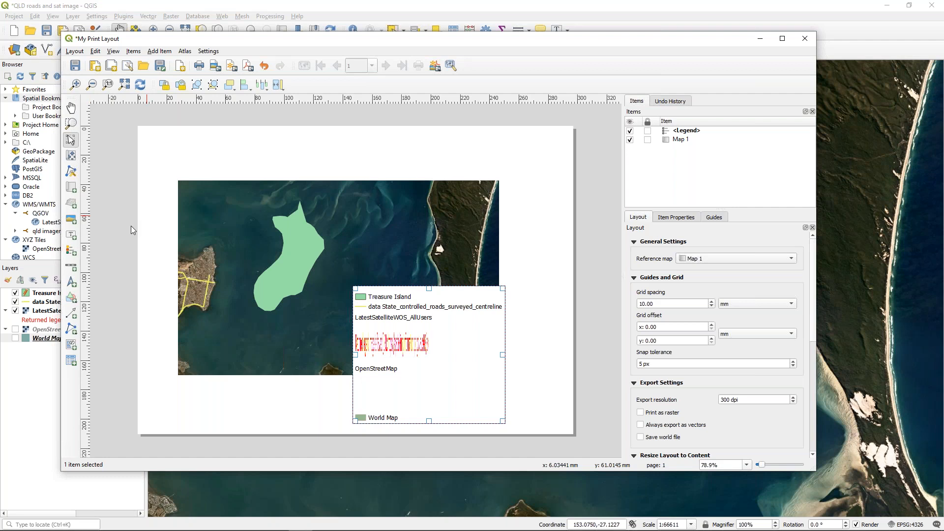
Step: Add a scale bar above the map's upper-left corner and show its item properties
left_click(71, 266)
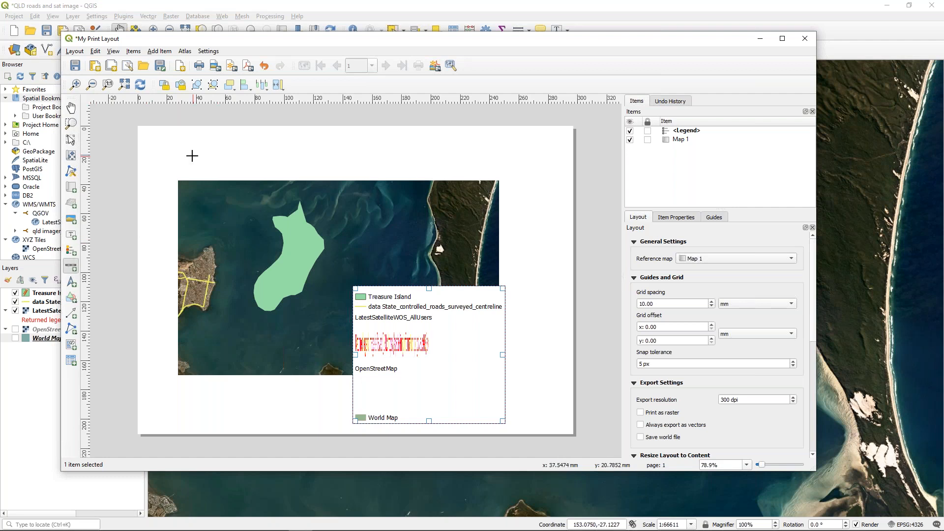
left_click_drag(189, 157, 401, 173)
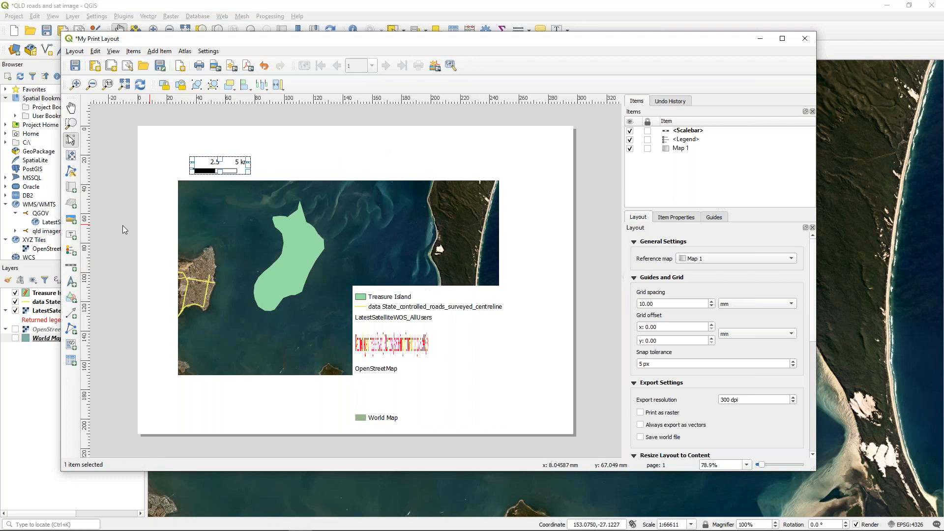
right_click(204, 166)
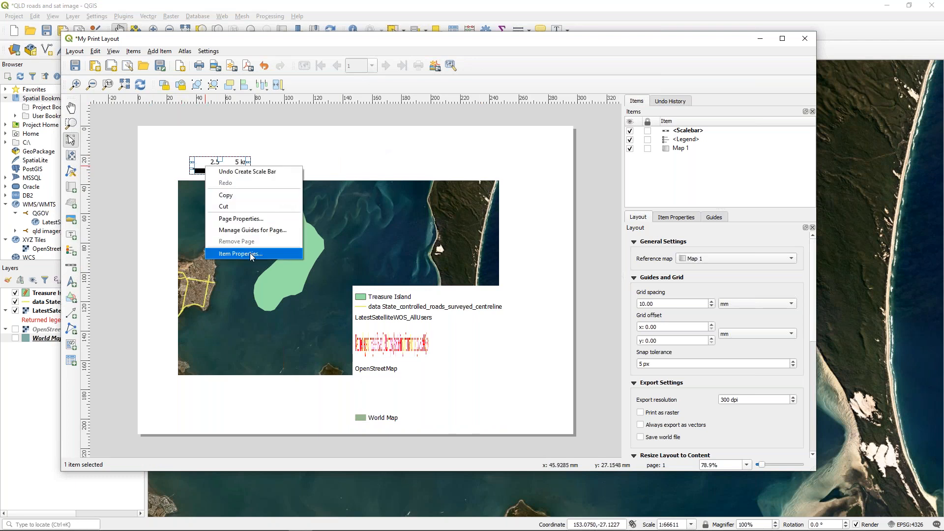
left_click(251, 252)
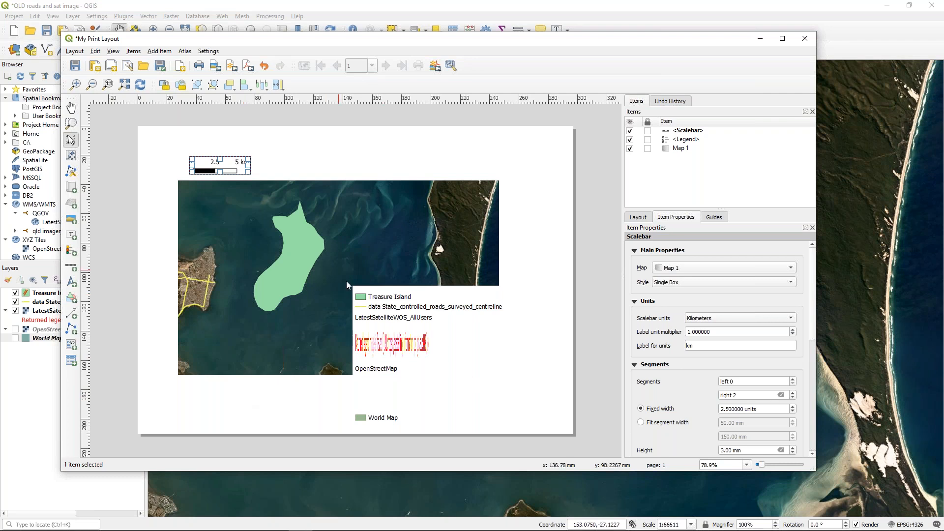
Step: Switch to the QGIS 11 June 2020 presentation in the browser and show the Reflection slide, number 28
left_click(652, 11)
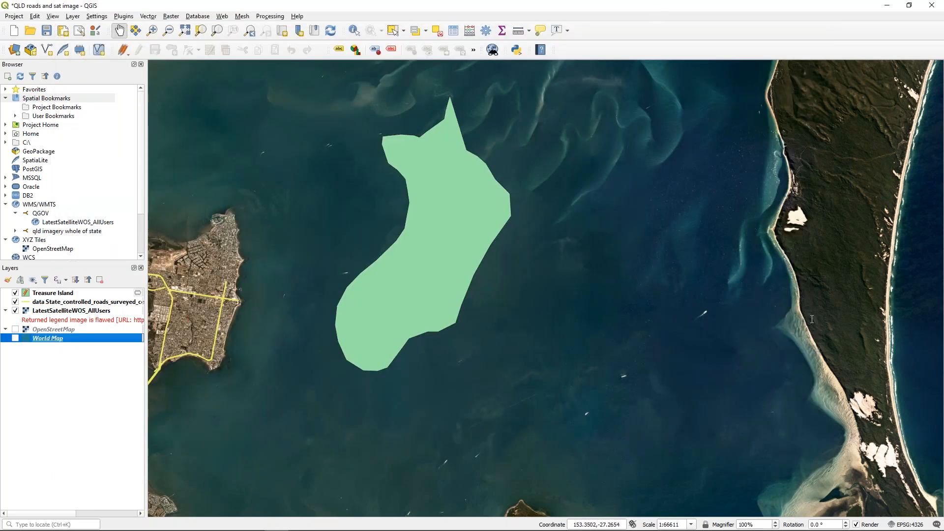
key("alt+Tab")
key("Tab")
key("Tab")
key("shift+Tab")
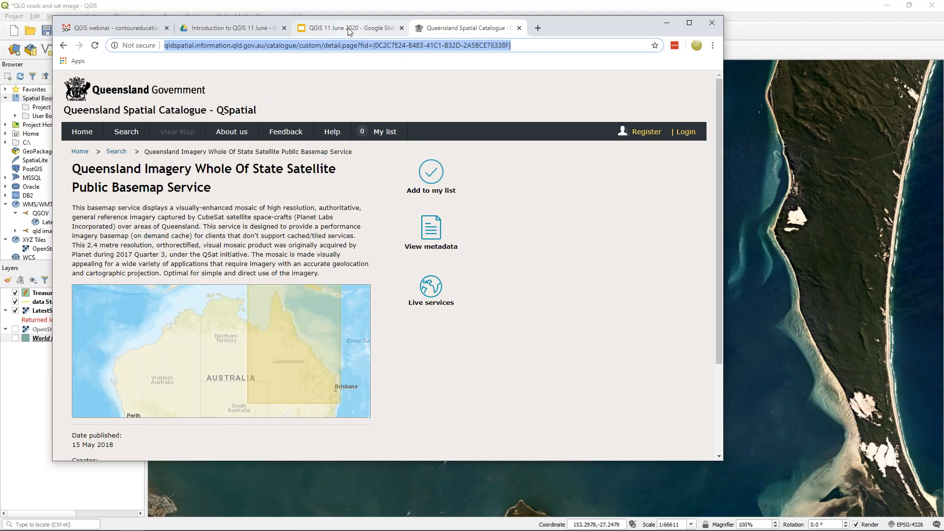
left_click(349, 29)
scroll(158, 430, "down", 5)
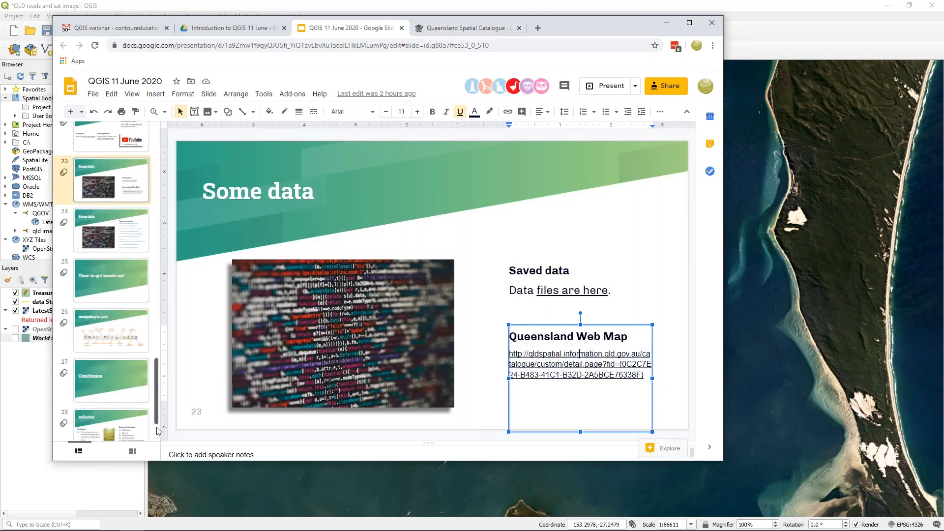
left_click(123, 328)
key("Down")
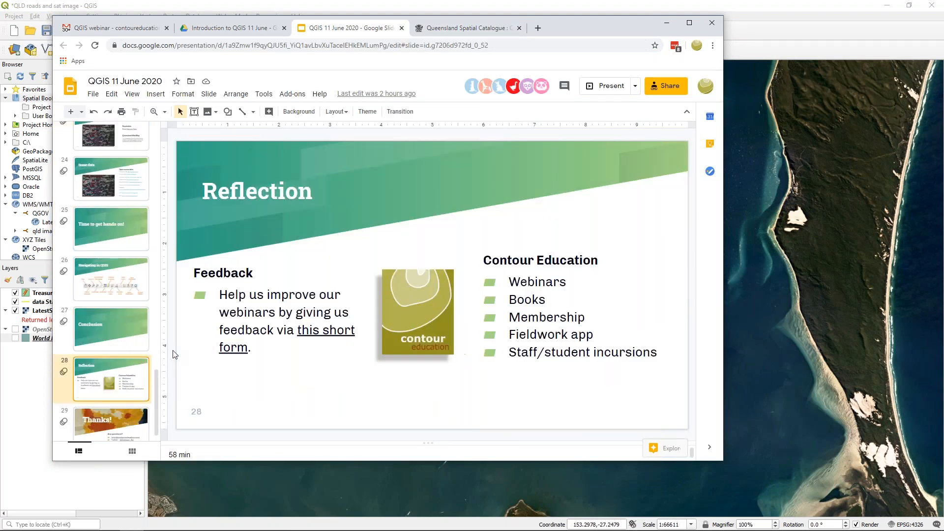